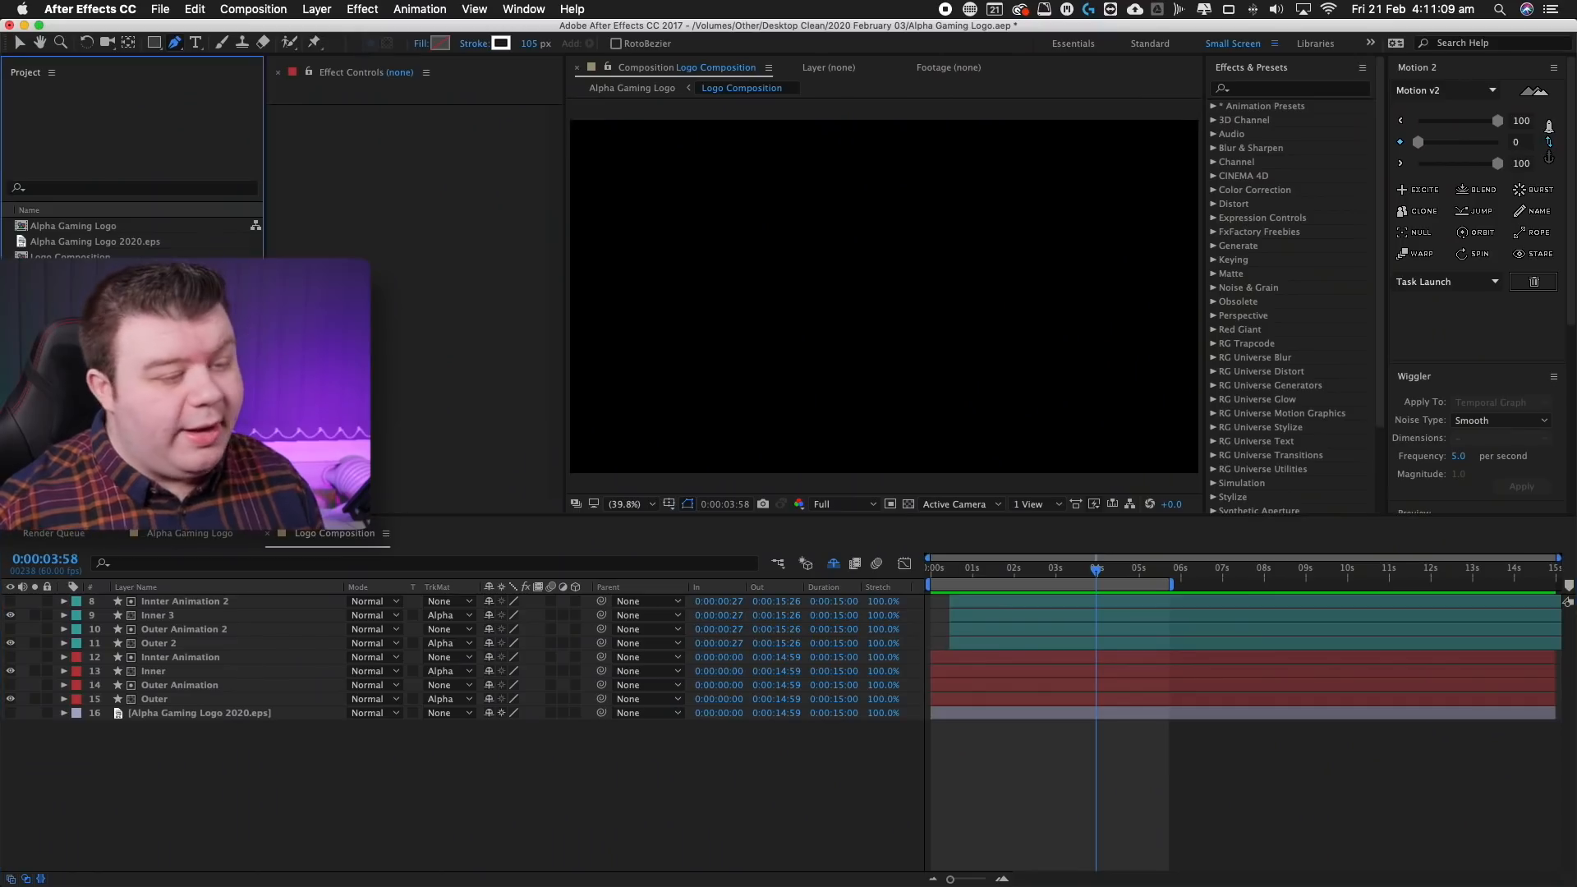
Create the AG Logo Example composition and place Alpha Gaming Logo 2020.eps in it at 327% scale.
key("super+n")
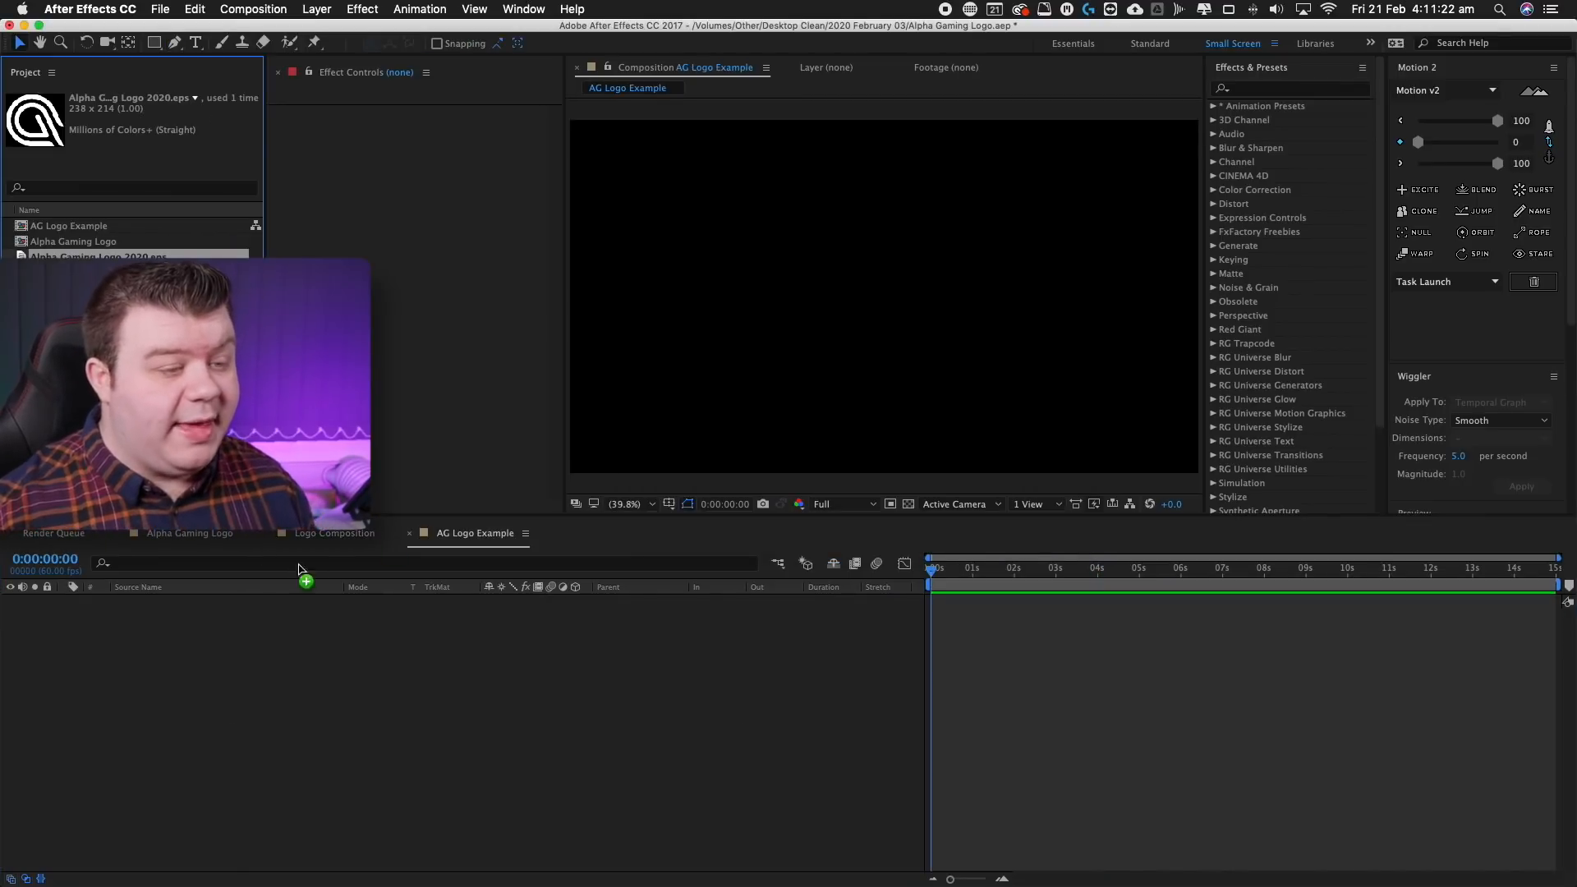
left_click_drag(300, 568, 915, 307)
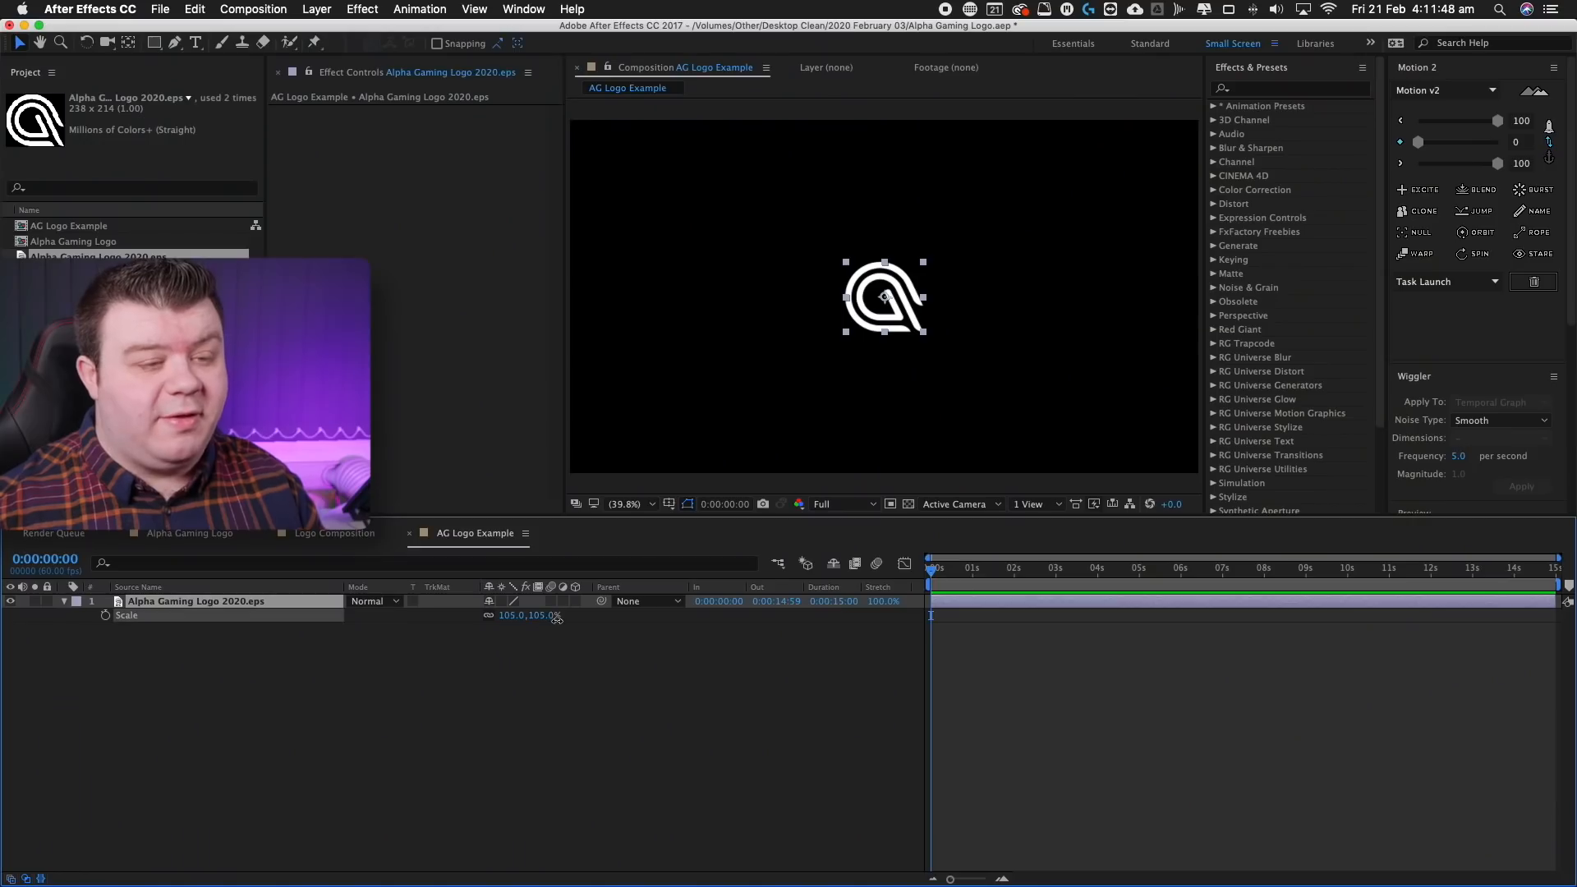
left_click_drag(558, 619, 735, 627)
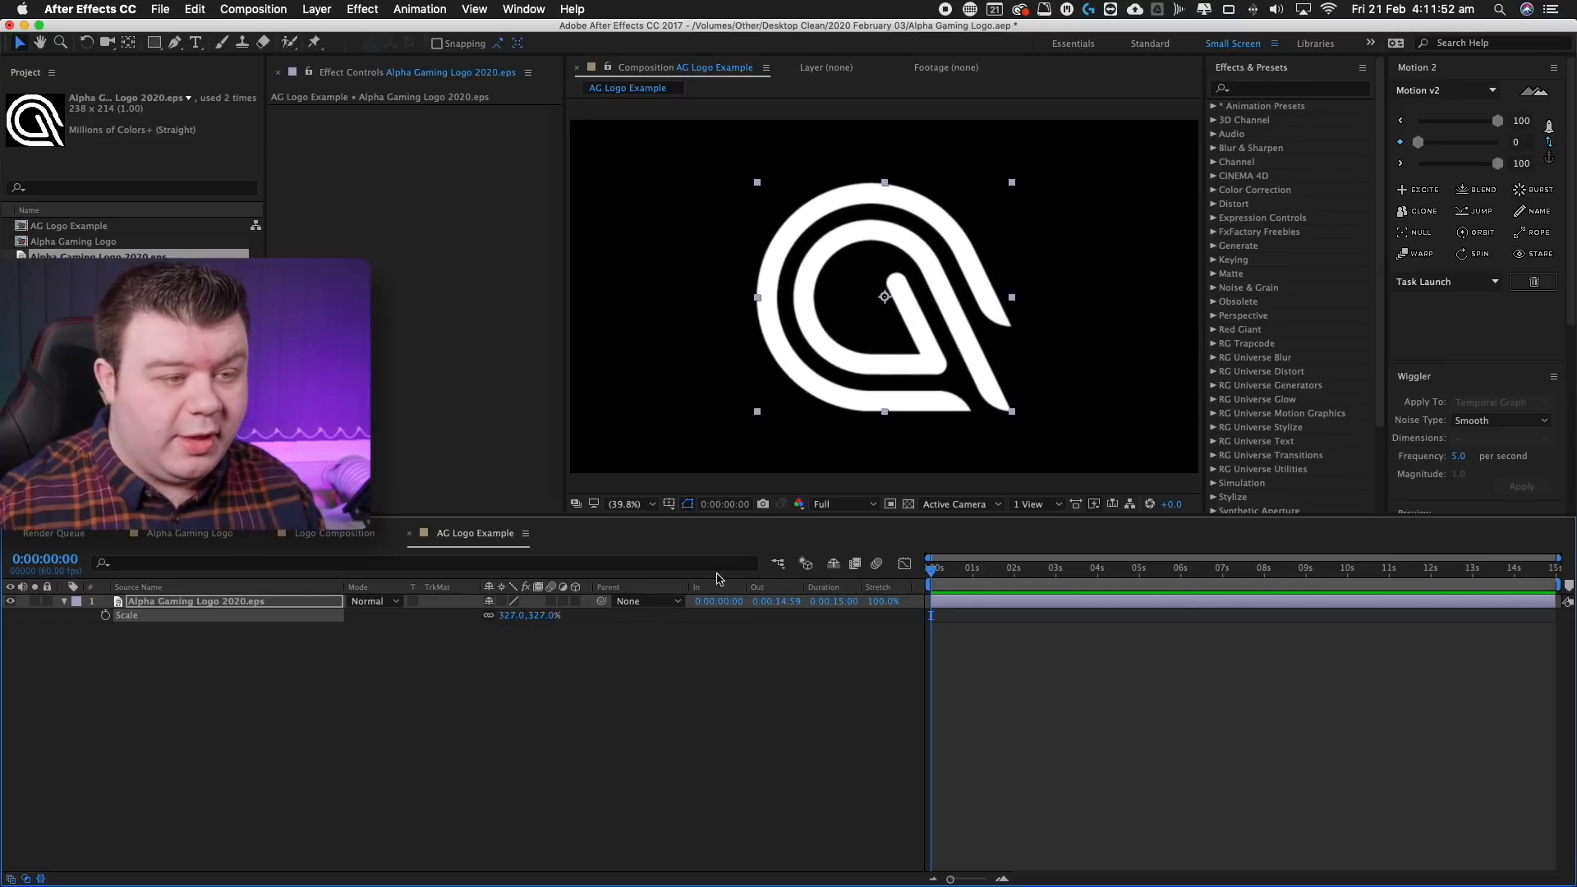
Turn on continuous rasterization for the logo layer, previewing it at Third resolution before restoring Full resolution.
left_click(874, 500)
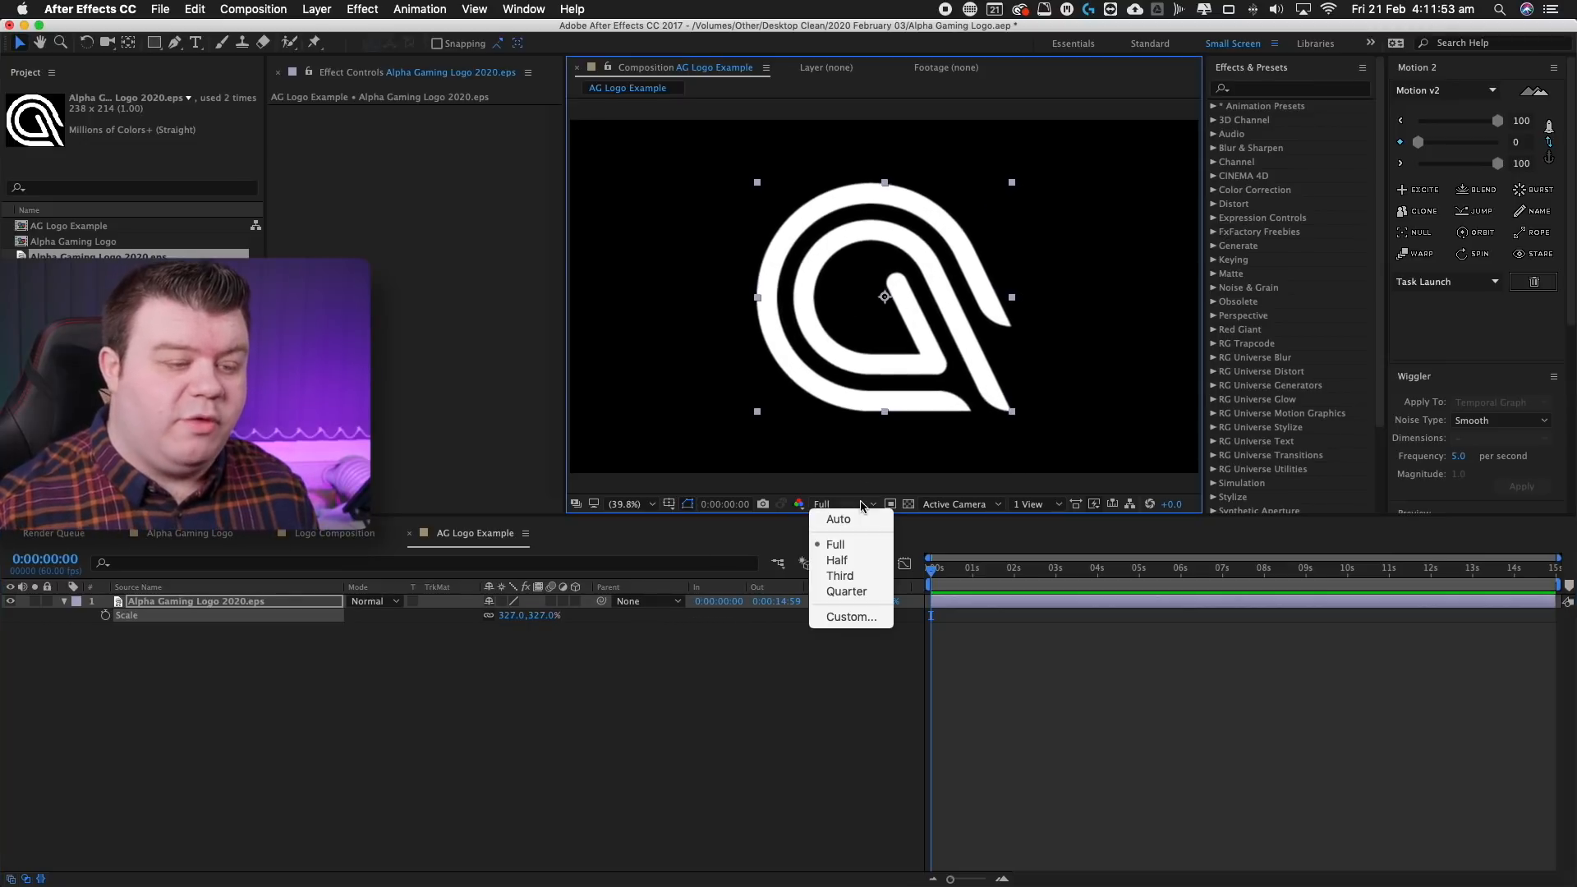
left_click(846, 575)
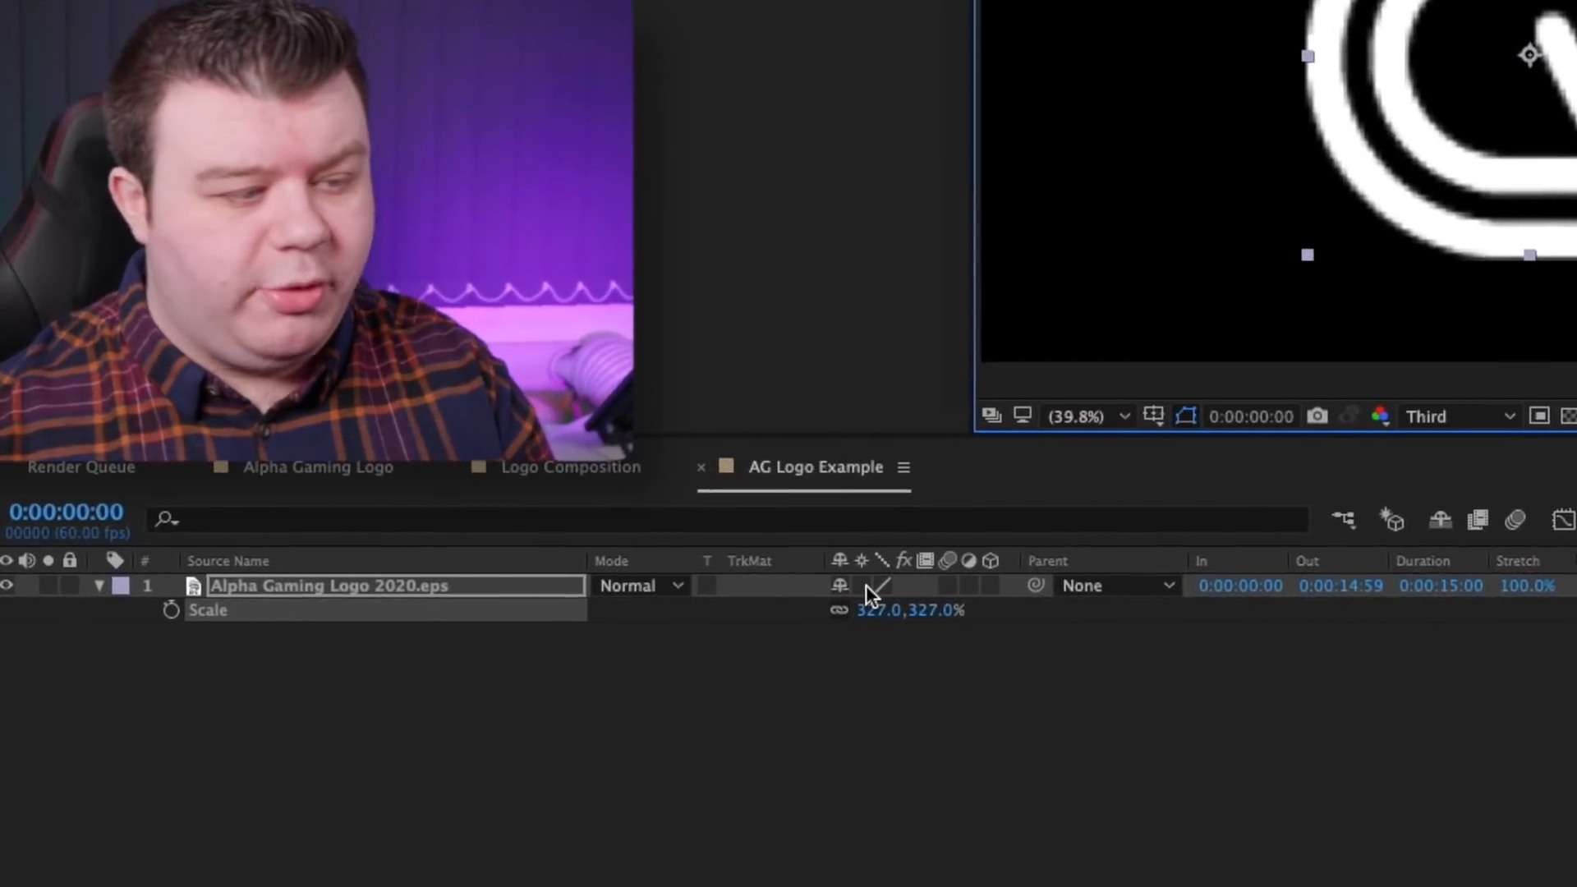
left_click(866, 584)
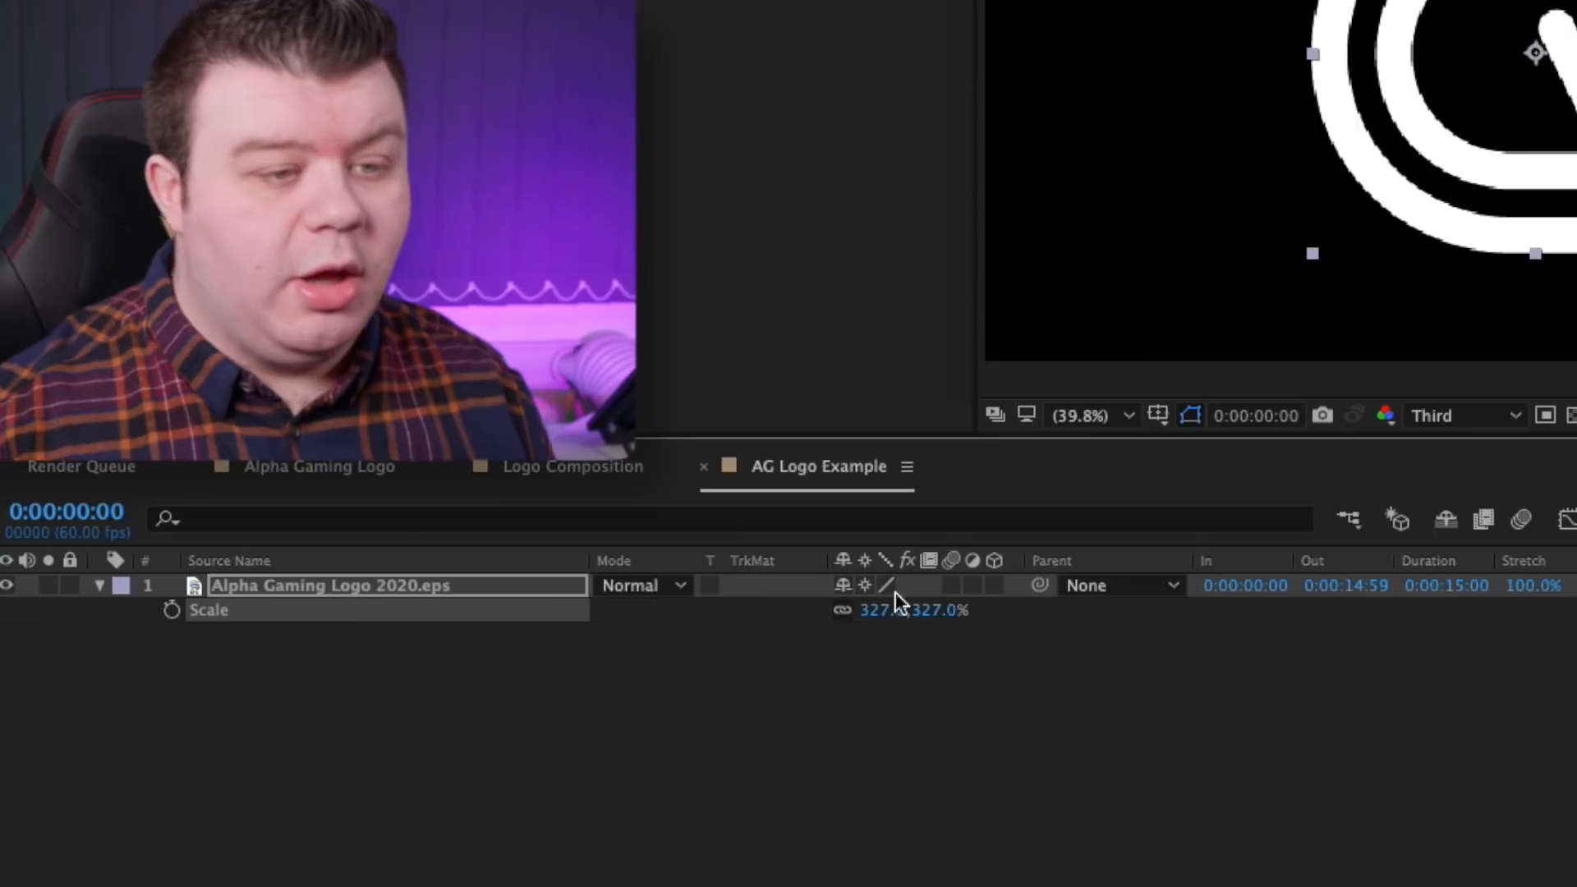
left_click(1445, 415)
left_click(1445, 476)
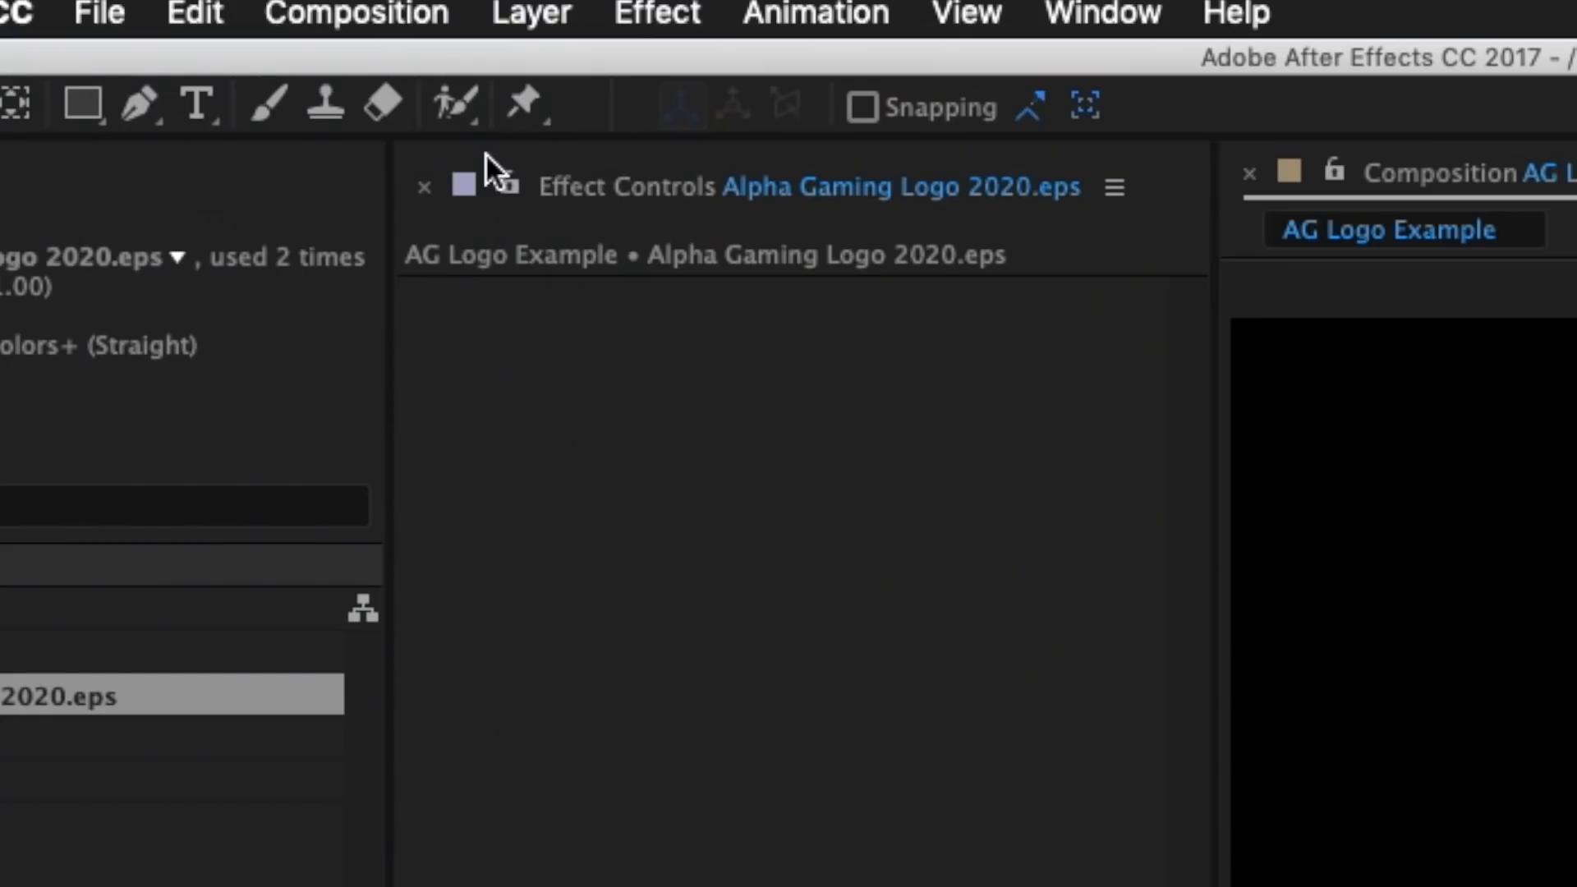
Create shapes from the Alpha Gaming Logo 2020.eps vector layer.
left_click(534, 15)
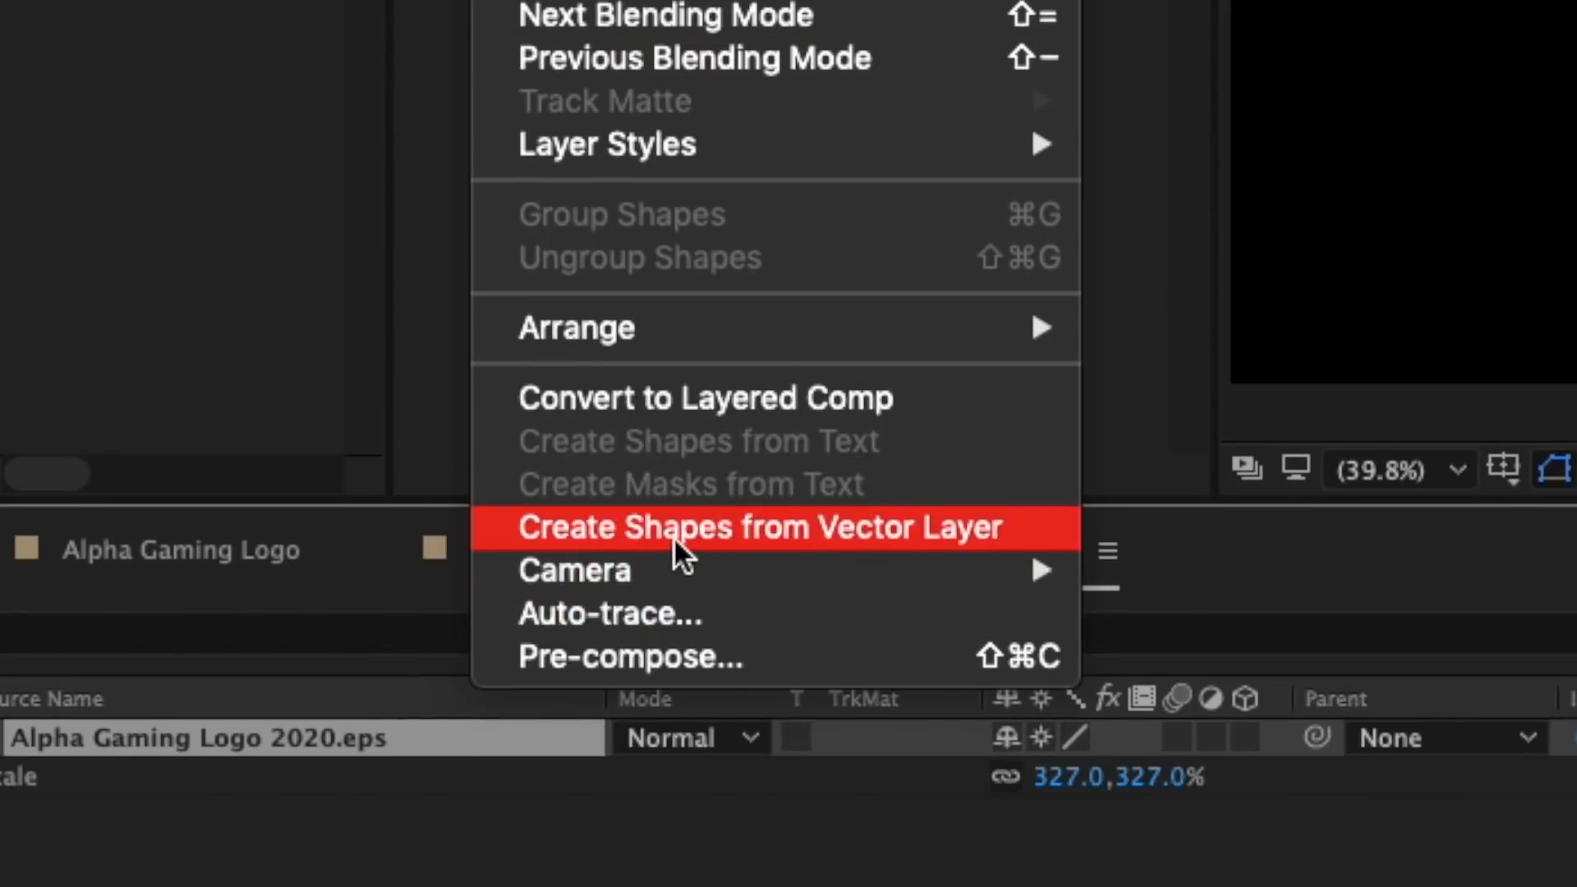
left_click(673, 536)
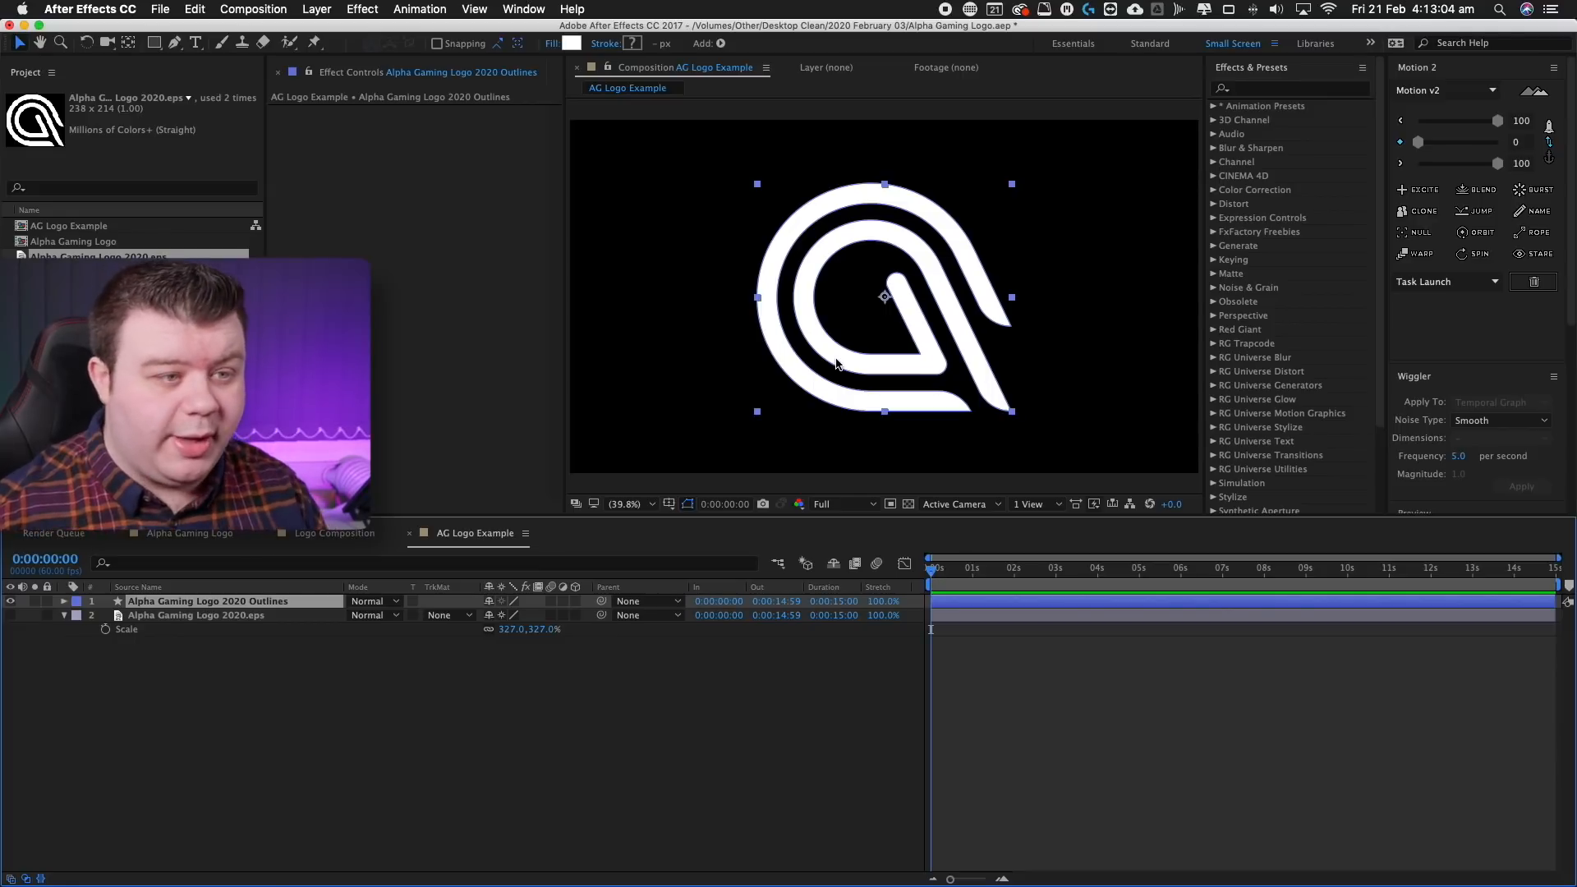
left_click(148, 686)
Expand the contents of the outlines layer and hide Group 2 to leave only the outer ring showing.
left_click(64, 601)
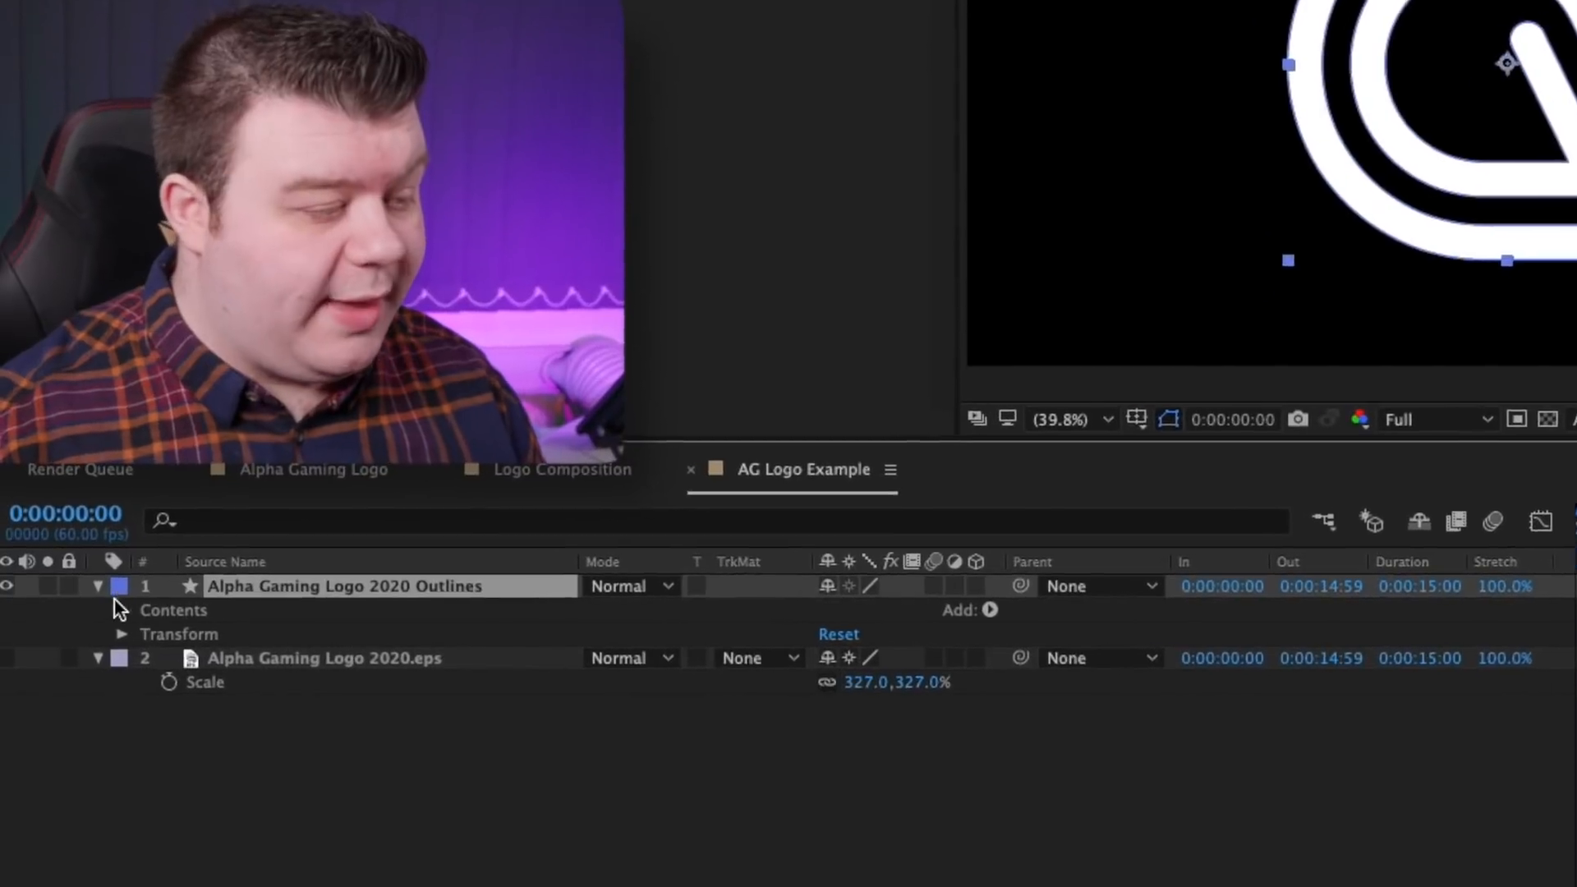
left_click(80, 613)
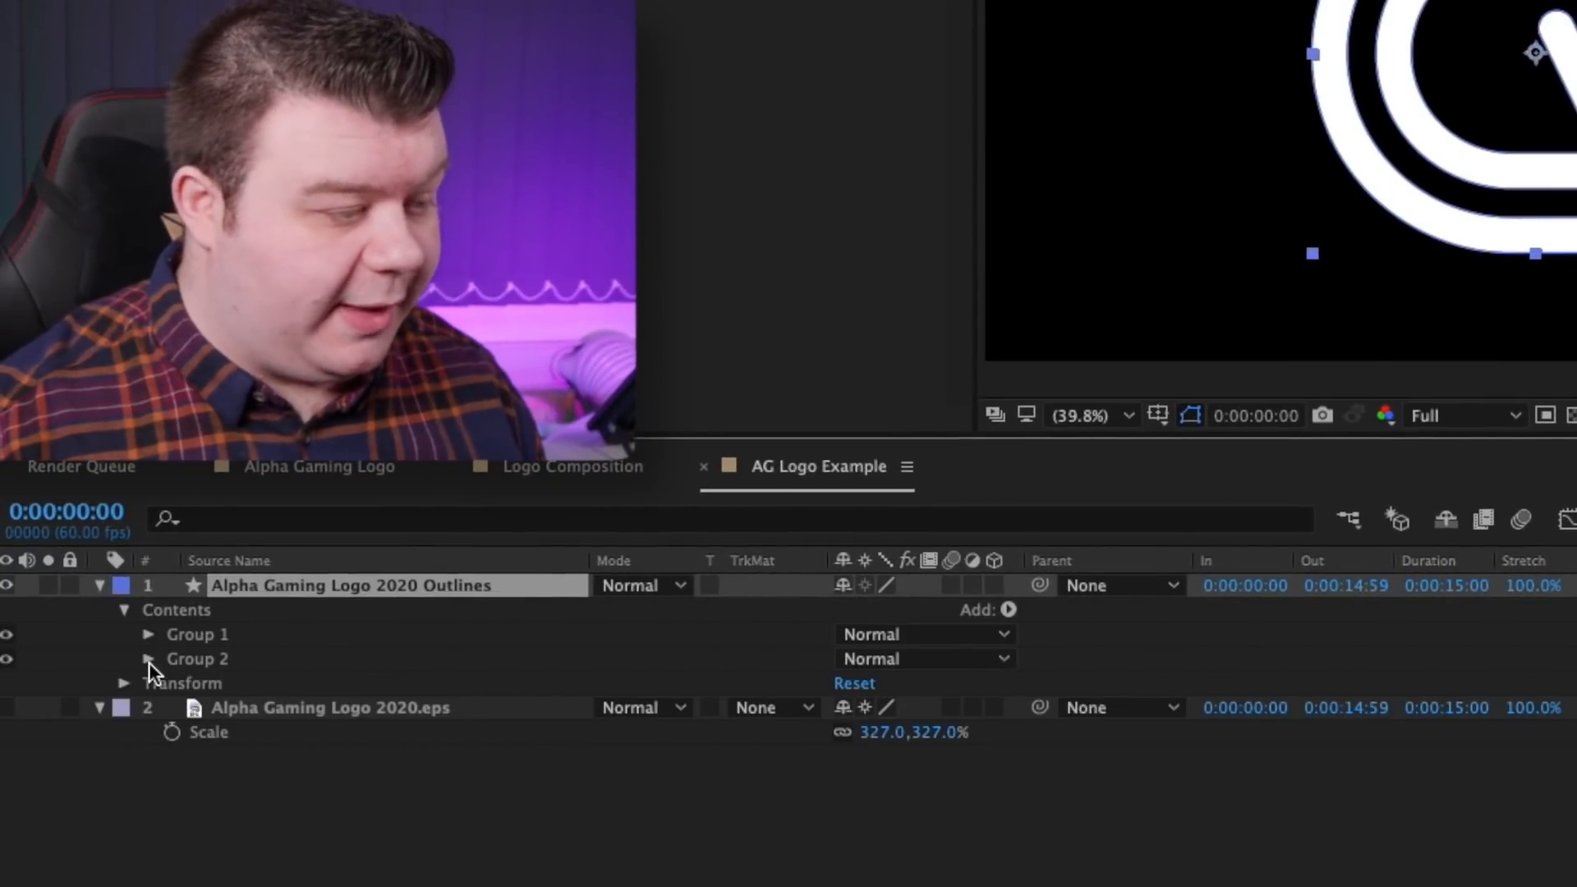
left_click(8, 632)
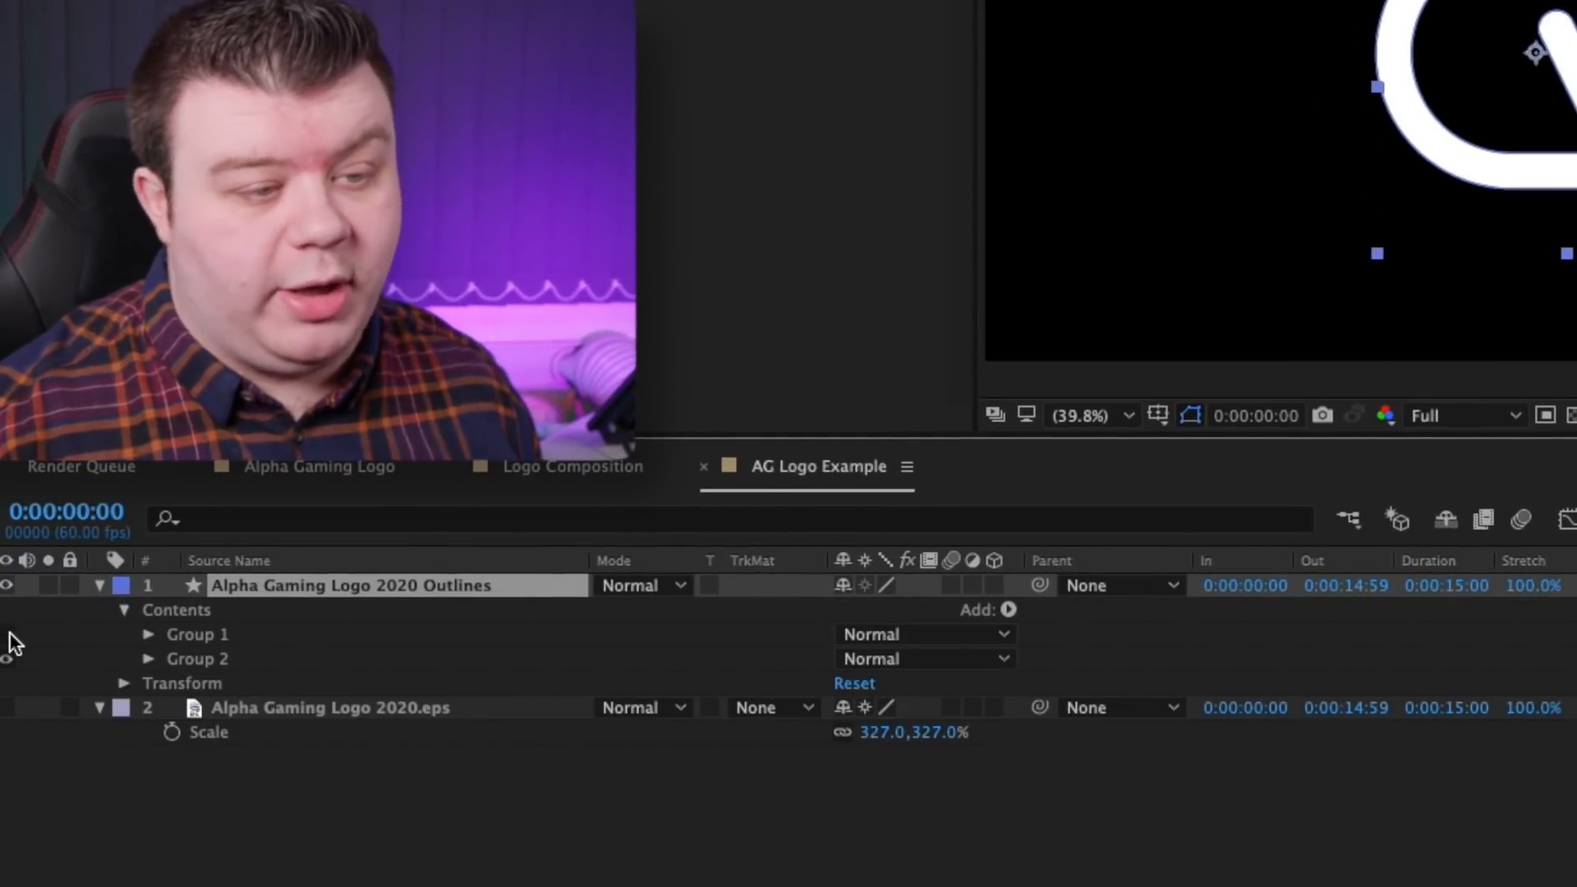
left_click(9, 633)
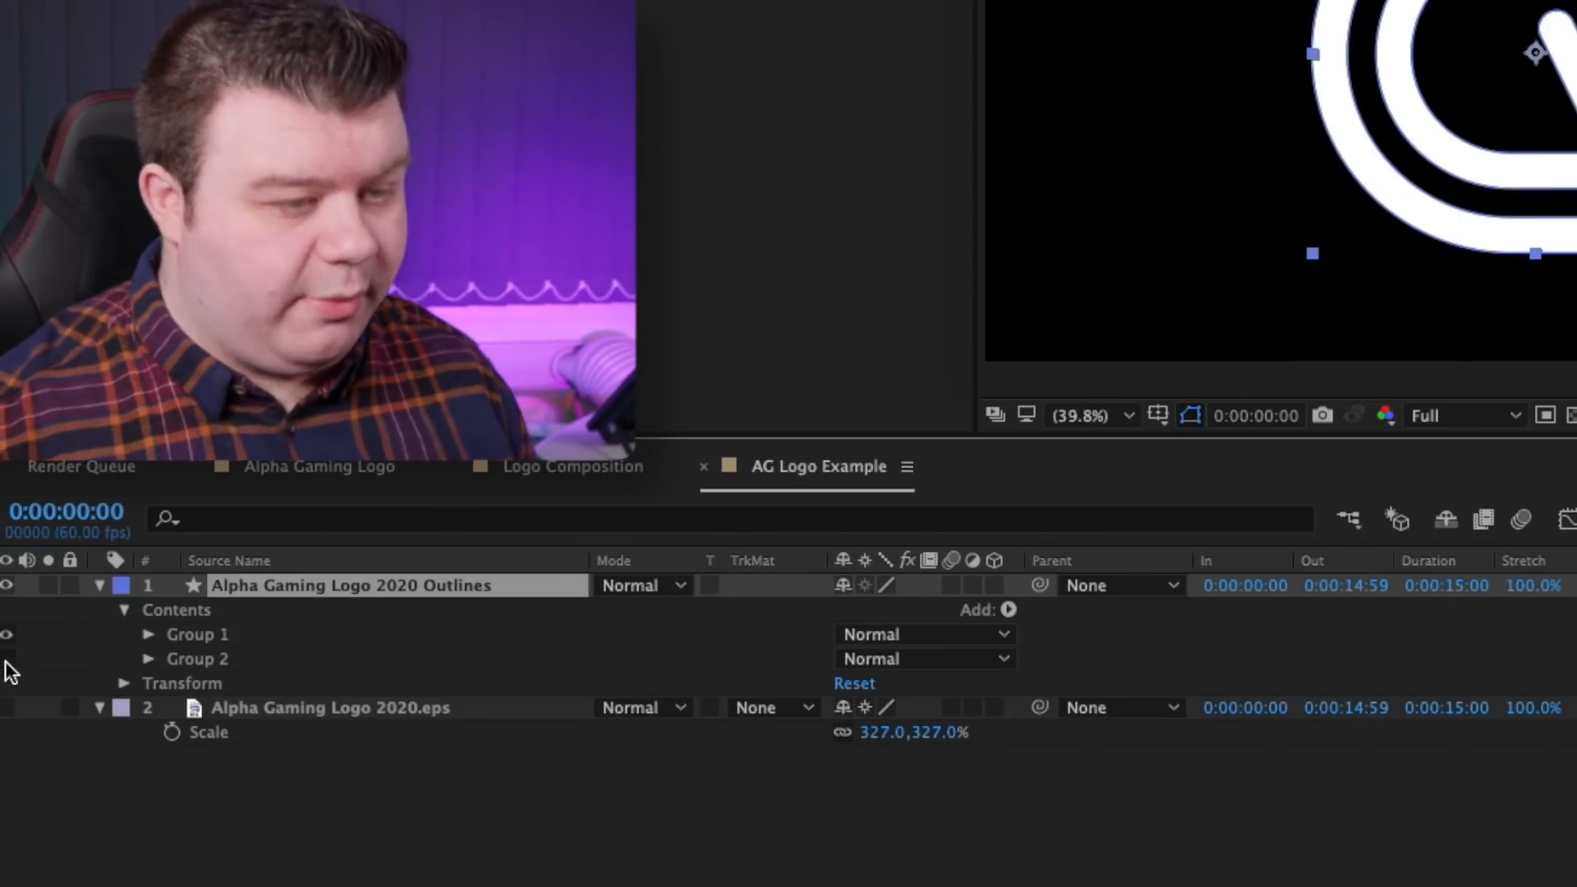
left_click(6, 659)
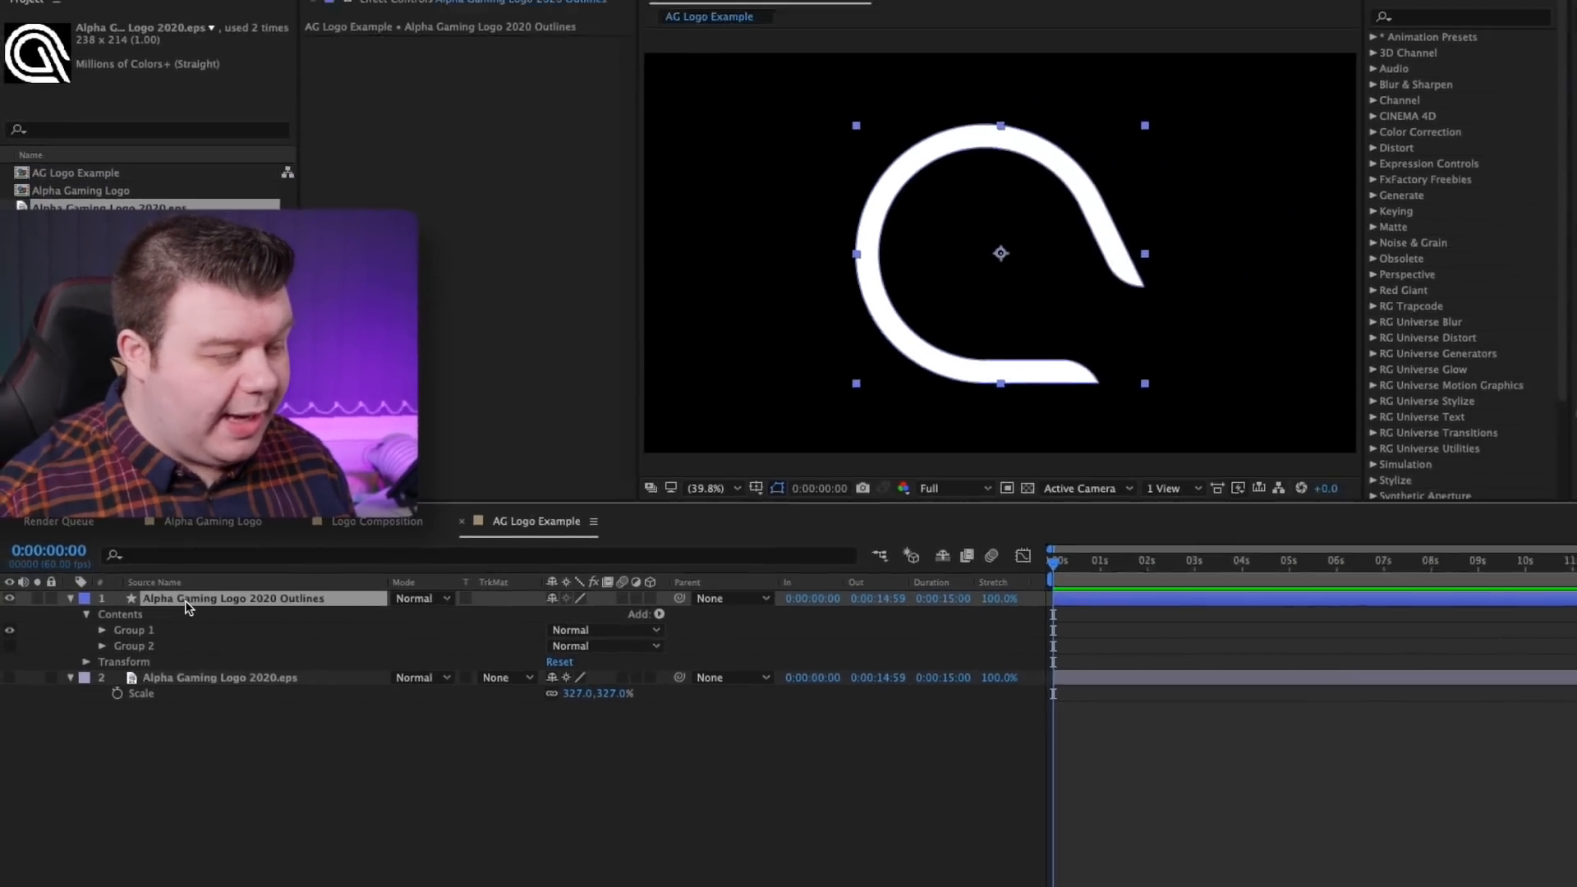
Rename the logo outlines shape layer as Outside A.
key("Return")
type("Outside A")
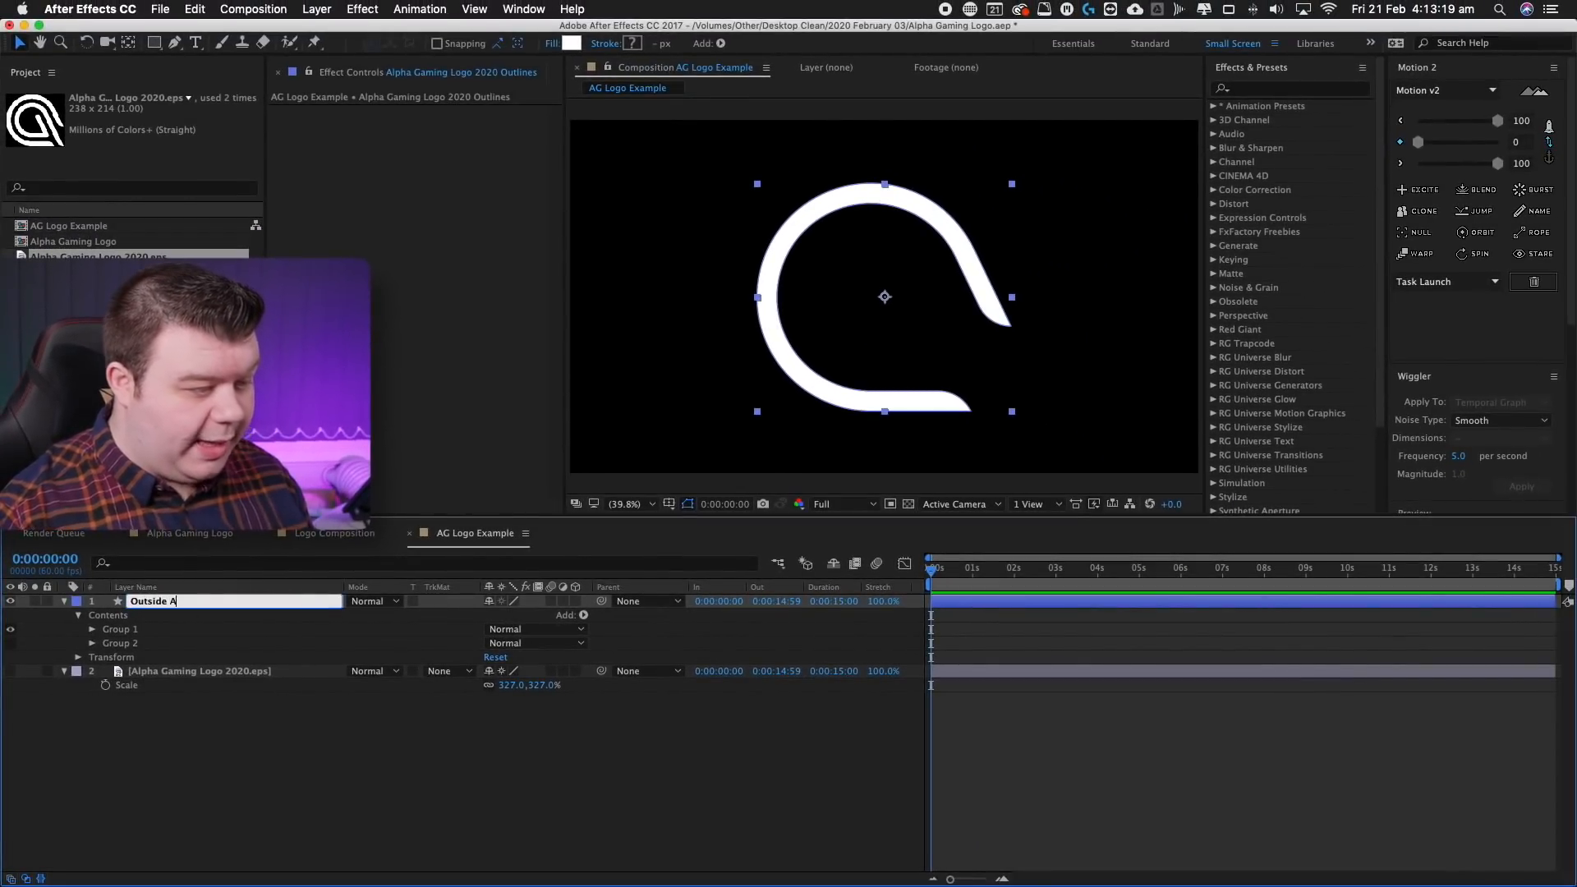
key("Return")
Duplicate the Outside A layer and rename the copy as Inside A.
key("super+d")
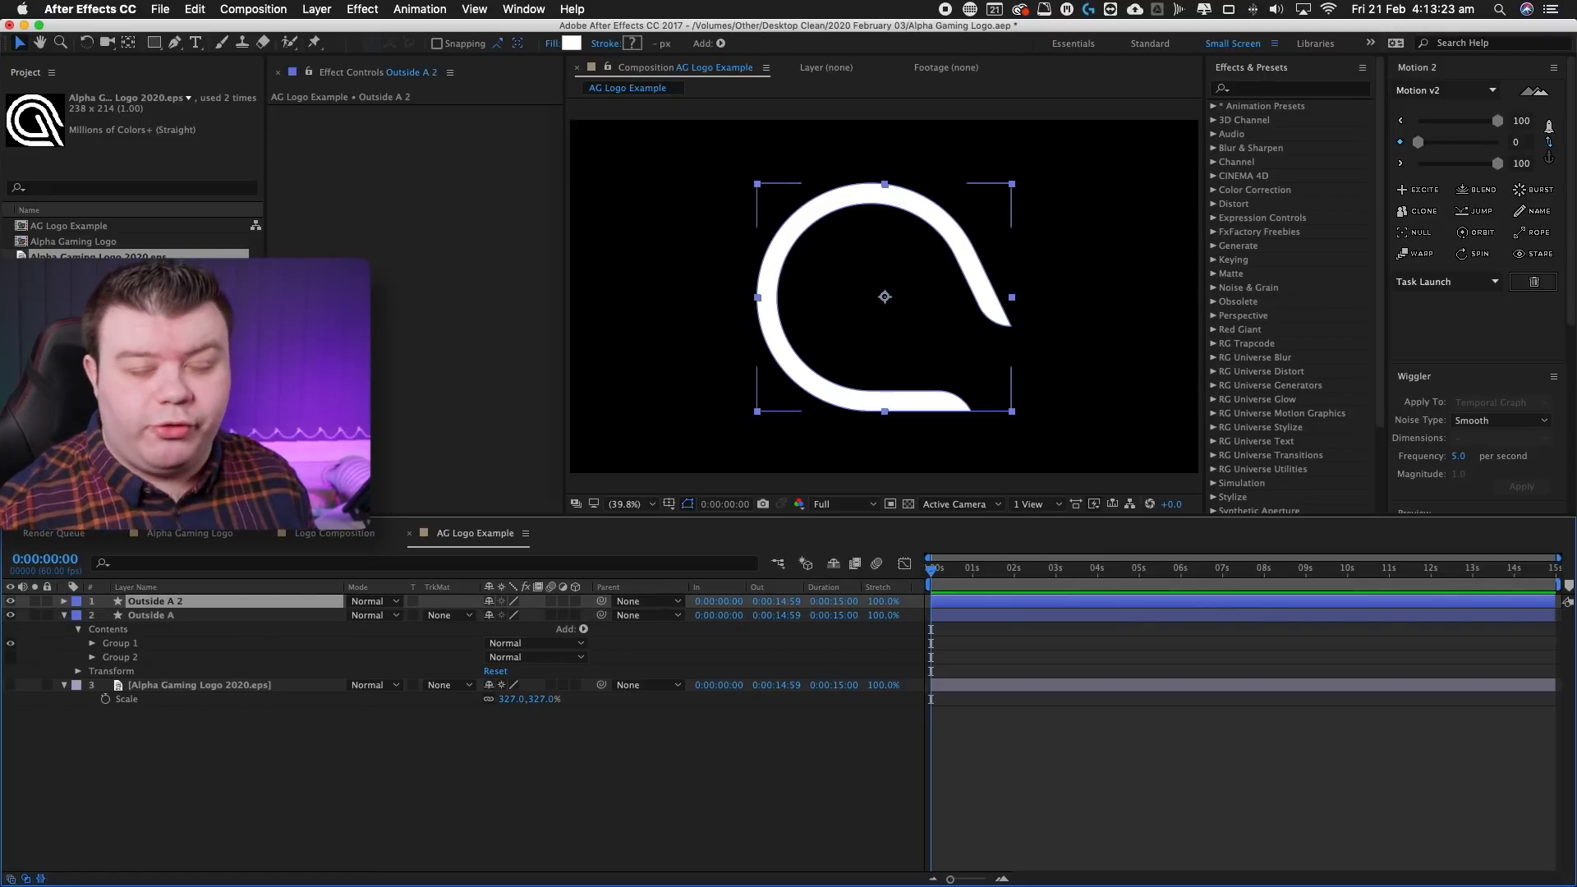
key("Return")
type("Inside A")
key("Return")
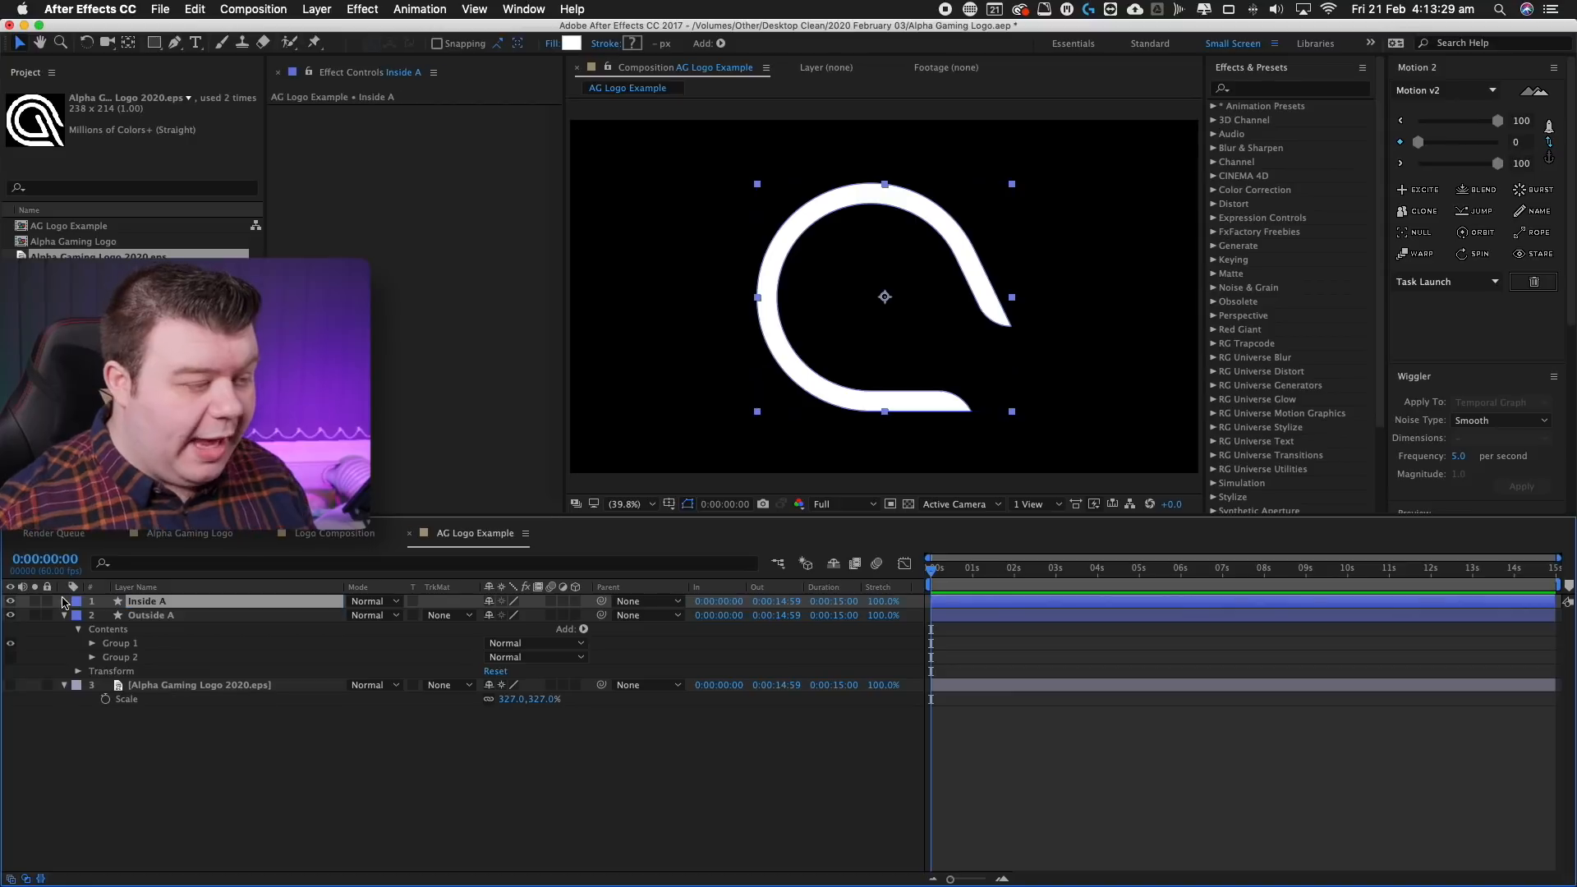
Hide Group 1 and show Group 2 in the Inside A layer, checking Inside A and Outside A each in isolation.
left_click(64, 601)
left_click(78, 615)
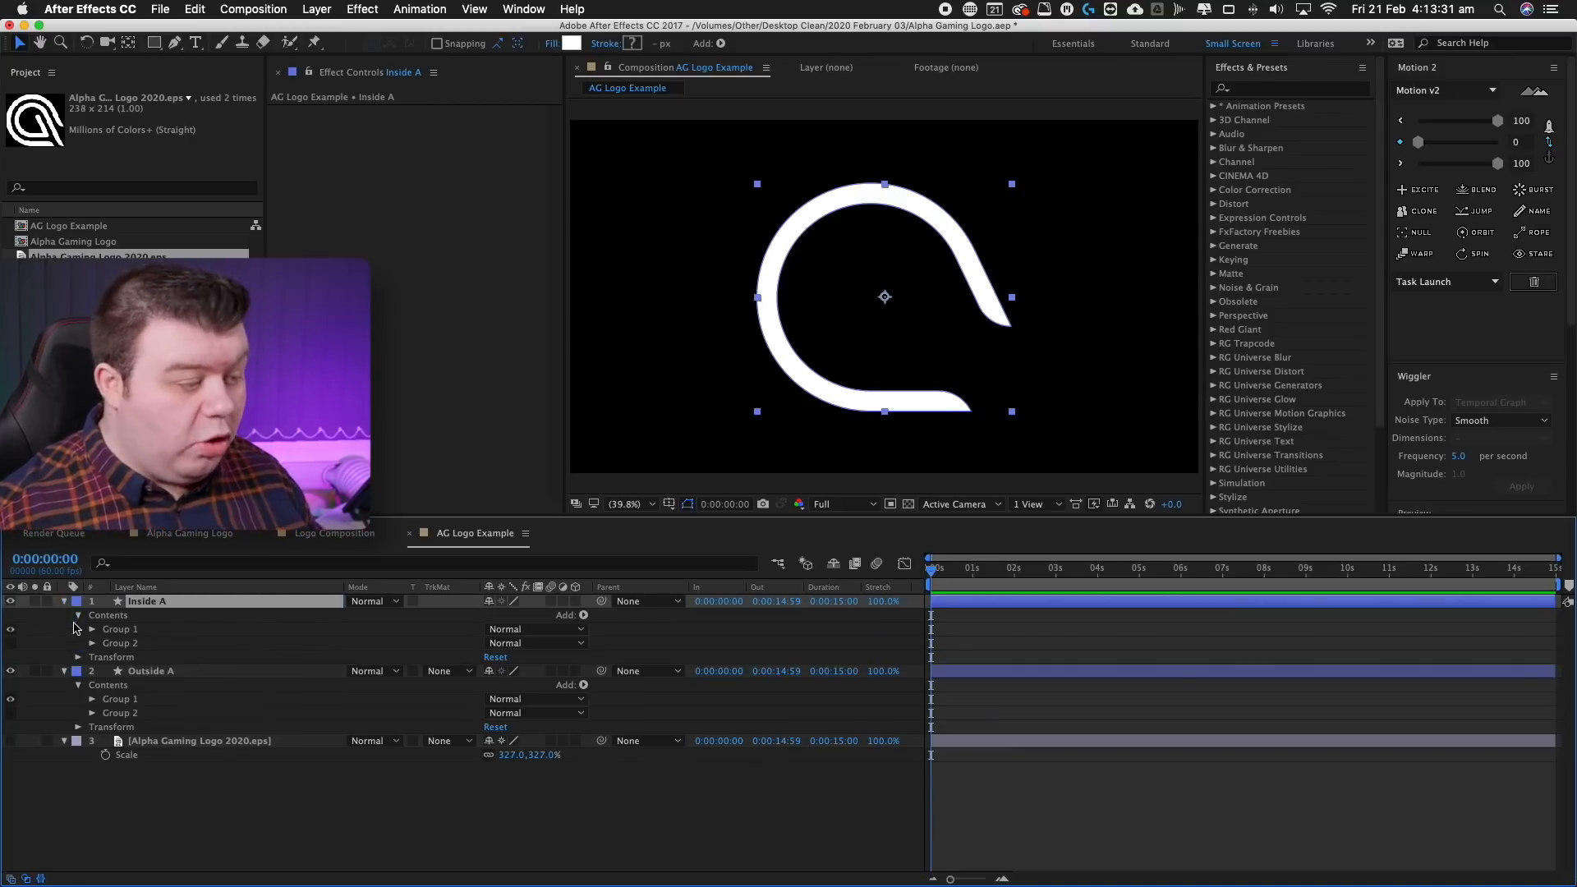
left_click(10, 629)
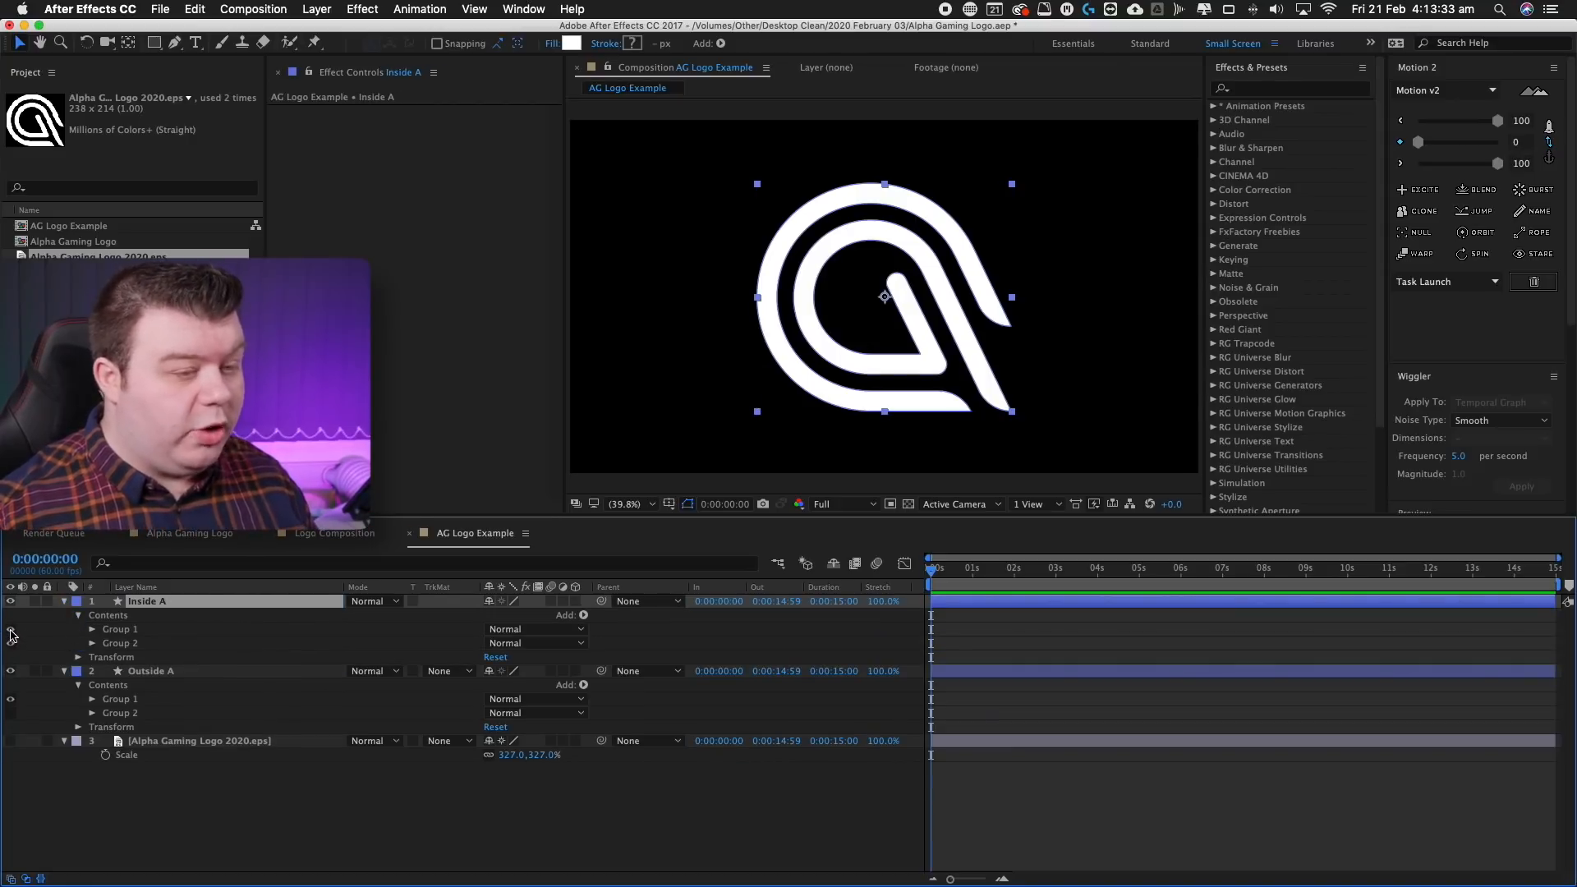
left_click(64, 601)
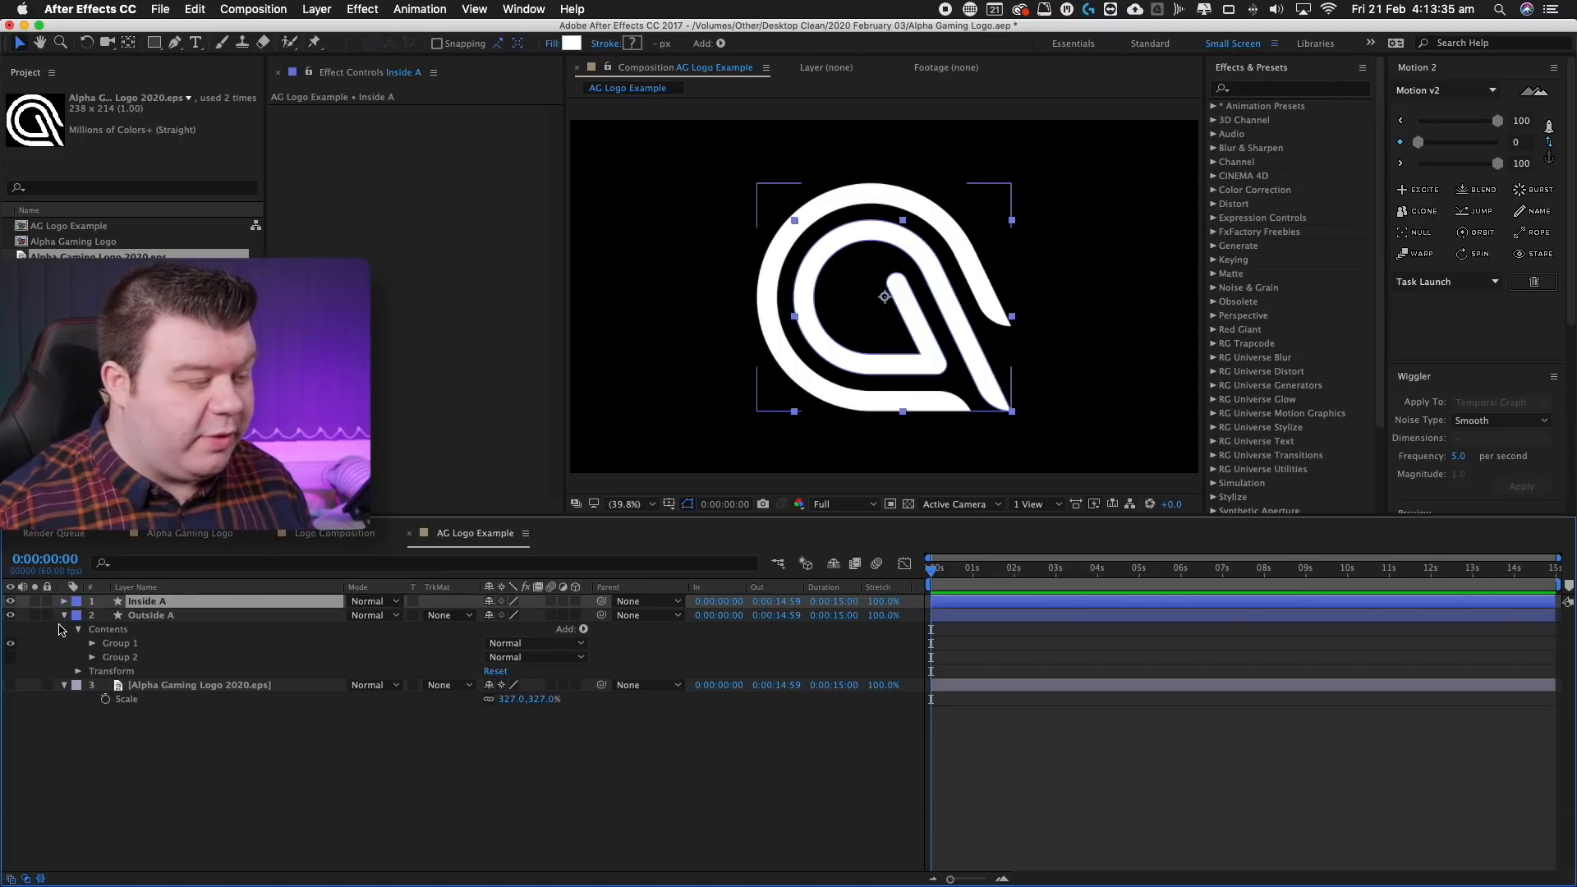
left_click(66, 615)
left_click(34, 601)
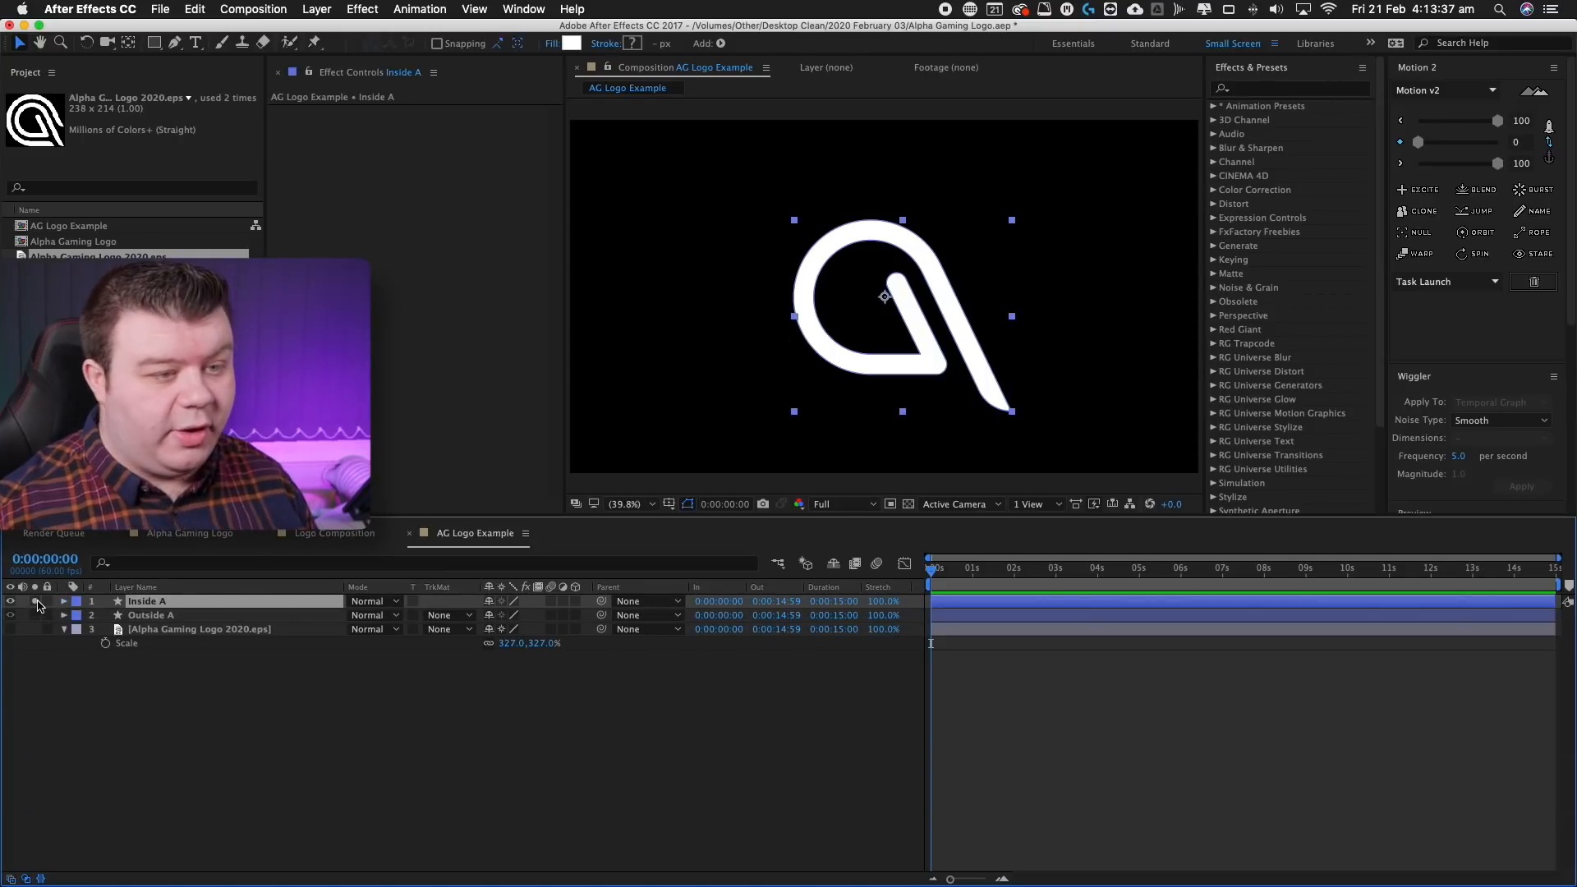
left_click(34, 601)
left_click(34, 615)
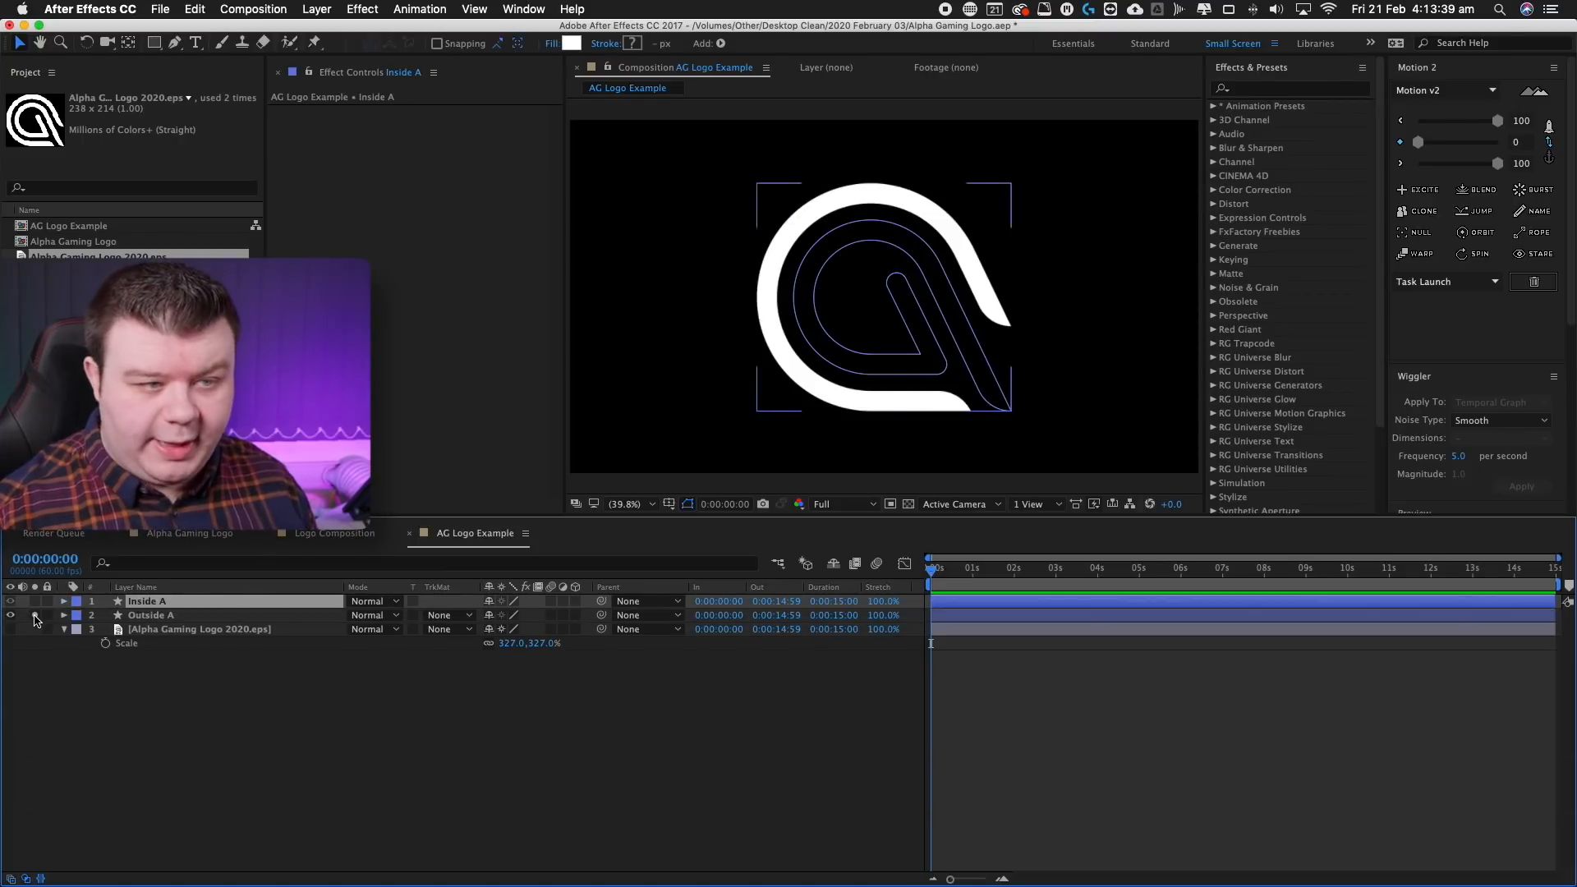
left_click(34, 615)
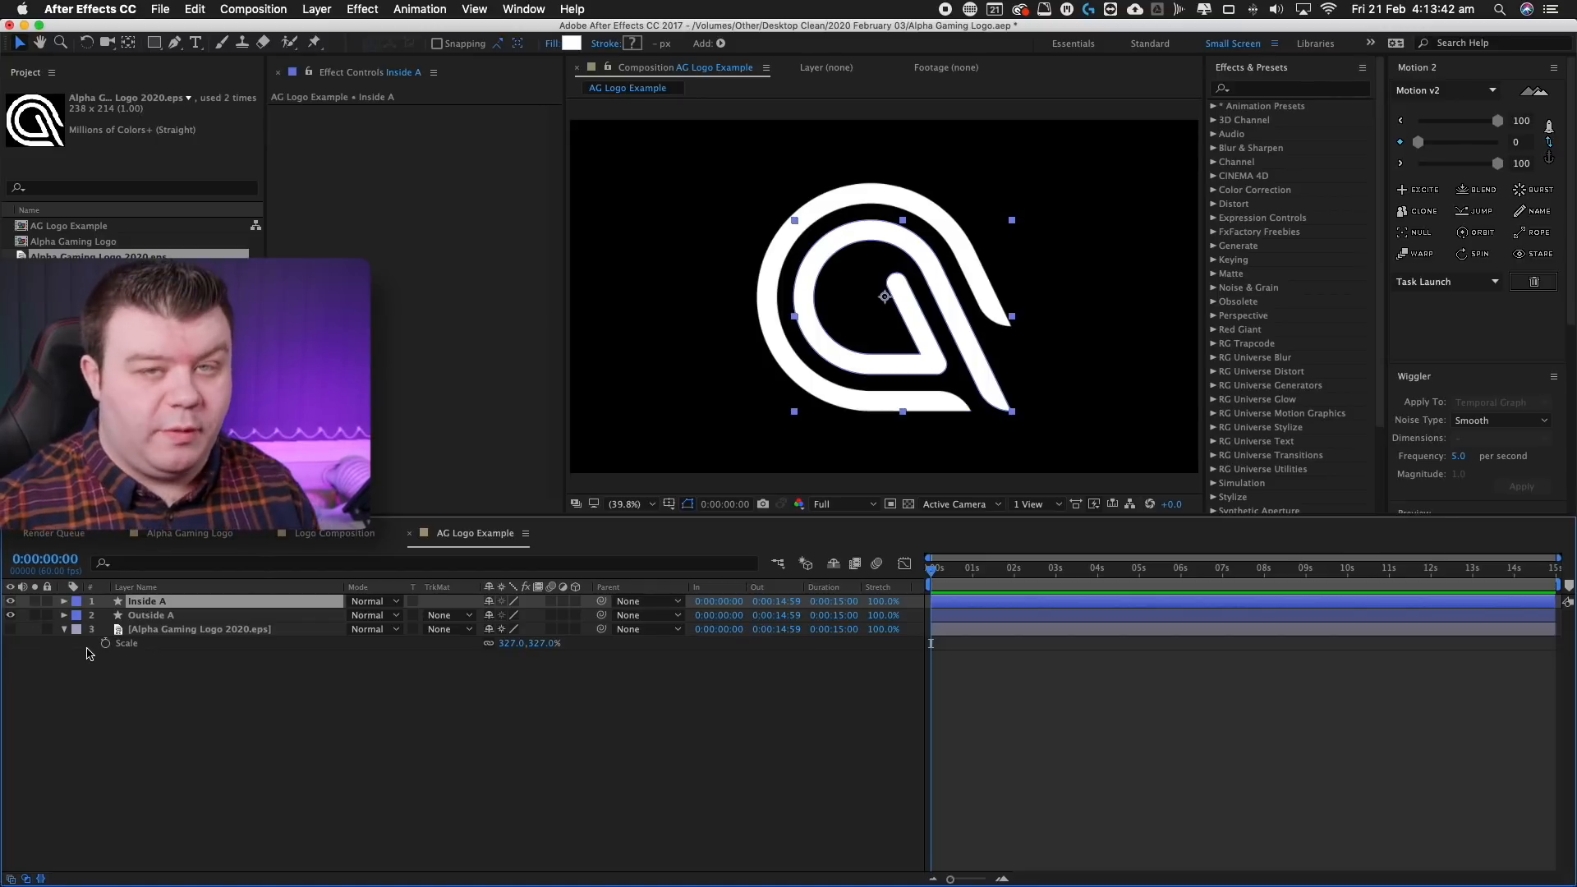
Trace the logo's outer ring with a Pen path on a new shape layer, using a 105 px stroke.
left_click(86, 653)
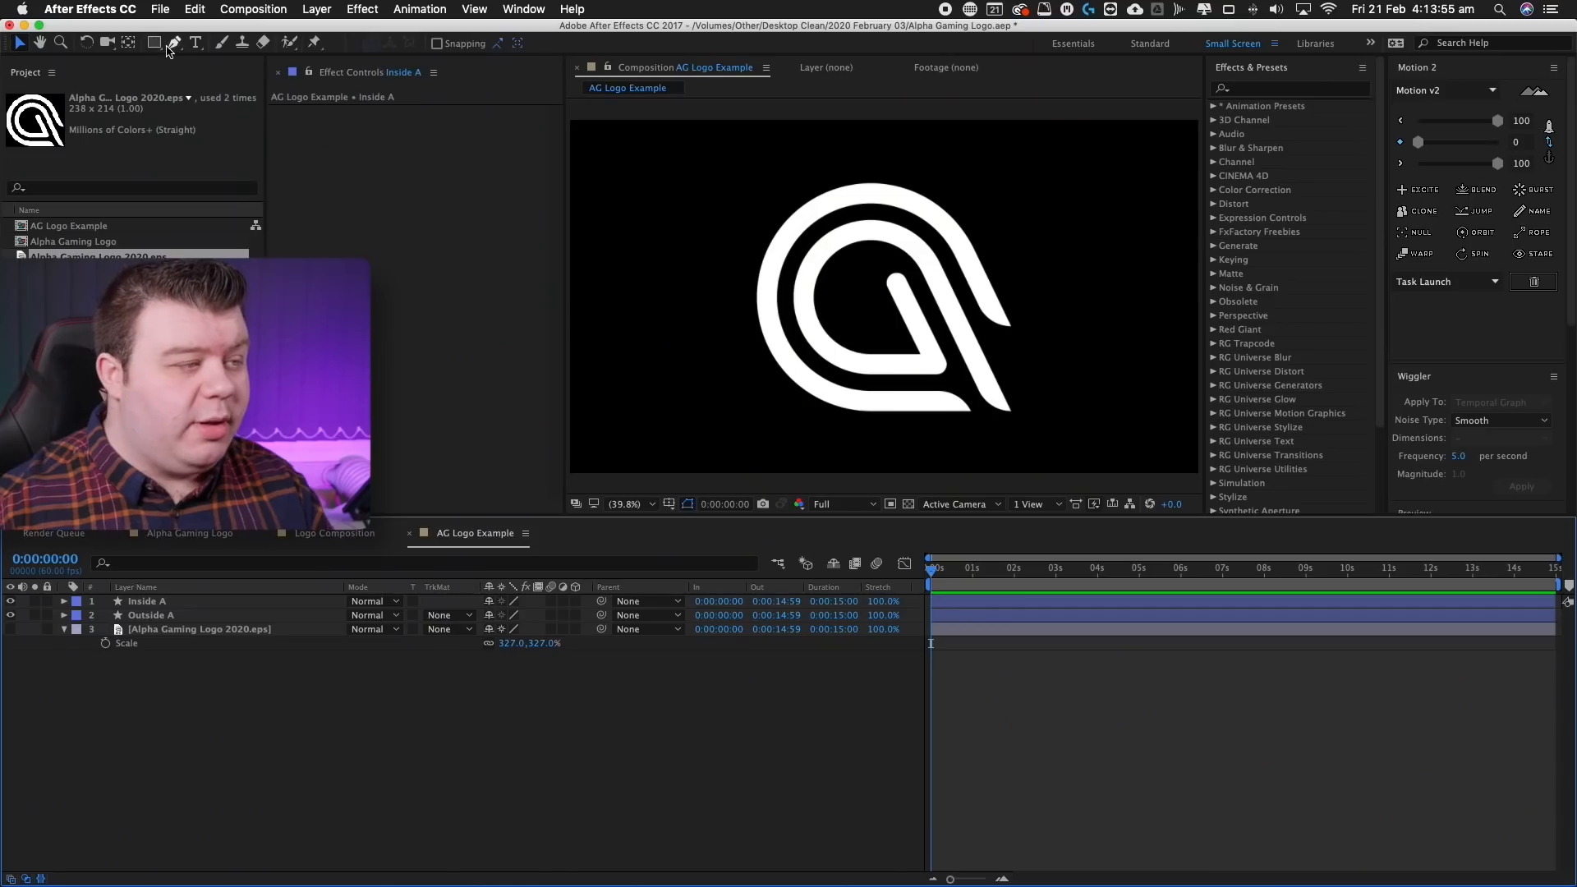
left_click(172, 43)
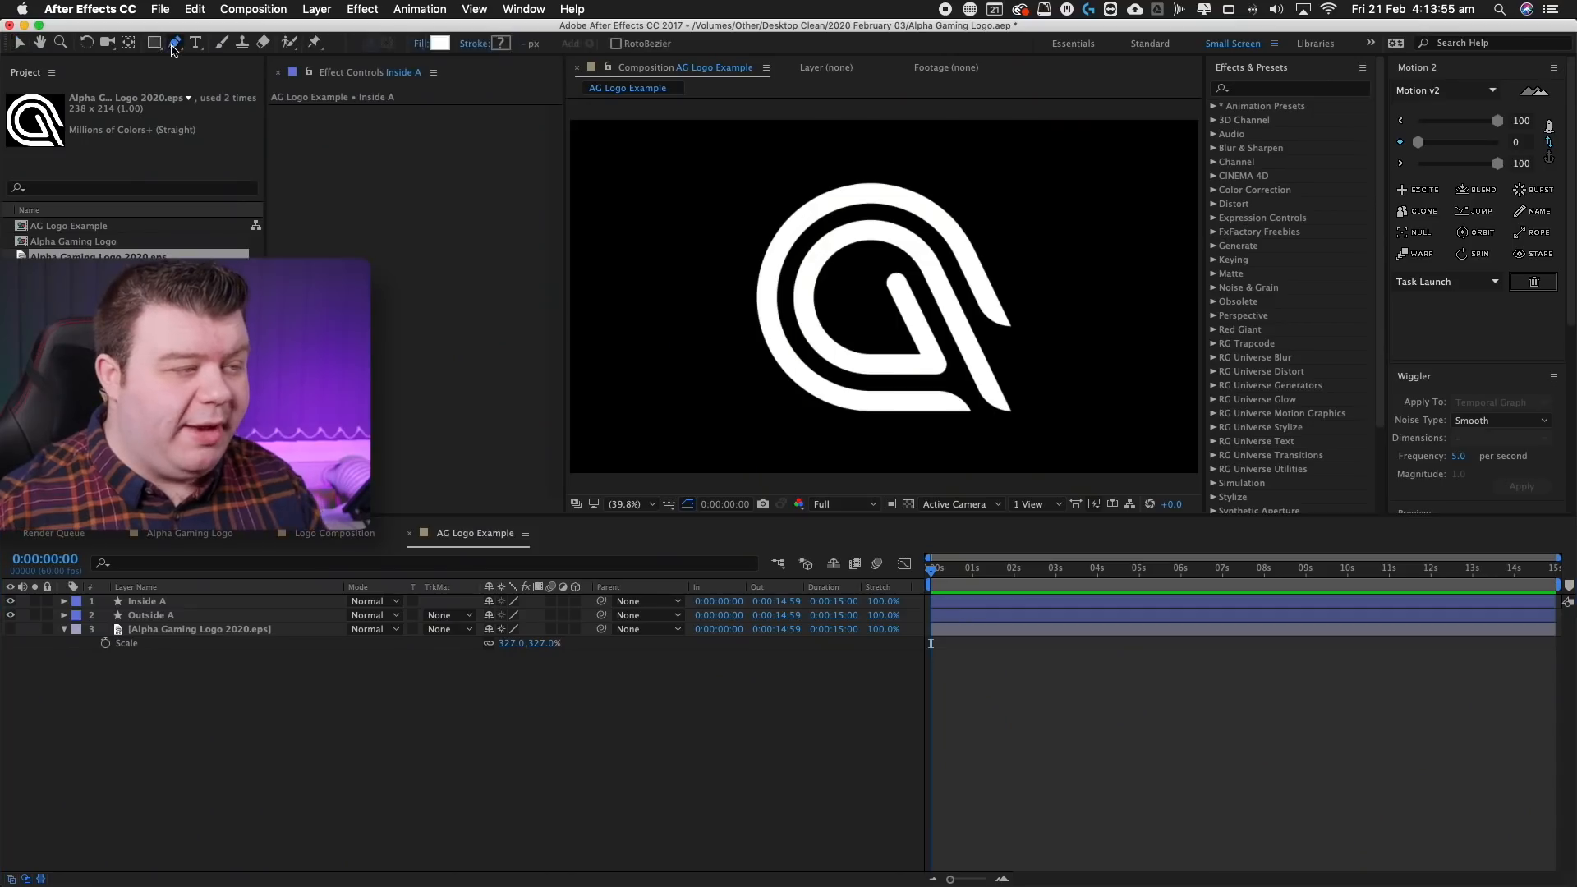
left_click(978, 403)
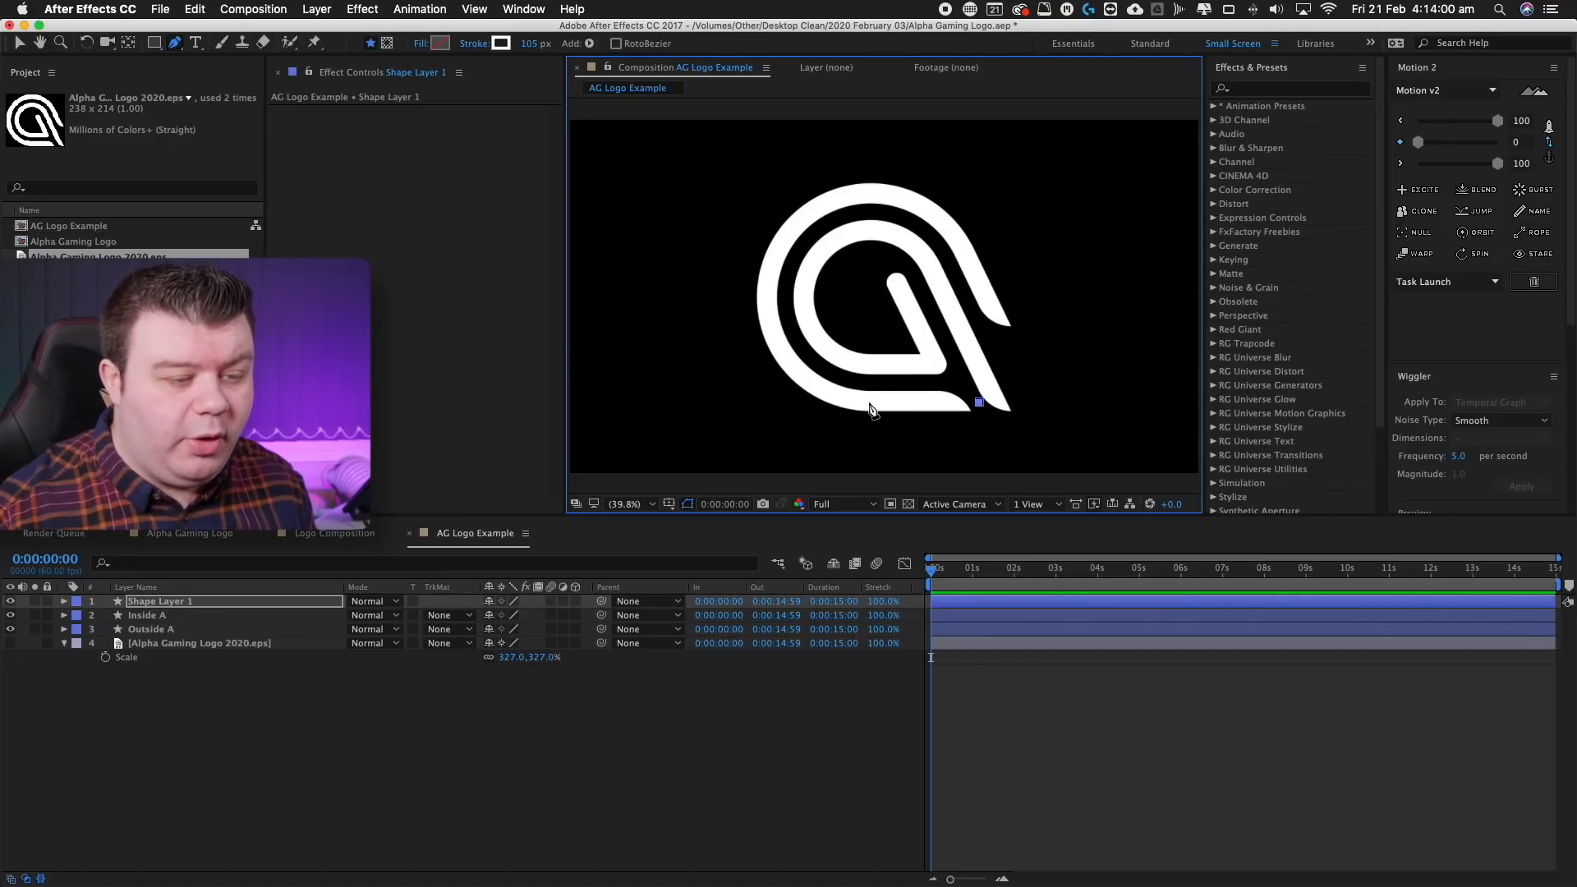
left_click_drag(765, 277, 901, 203)
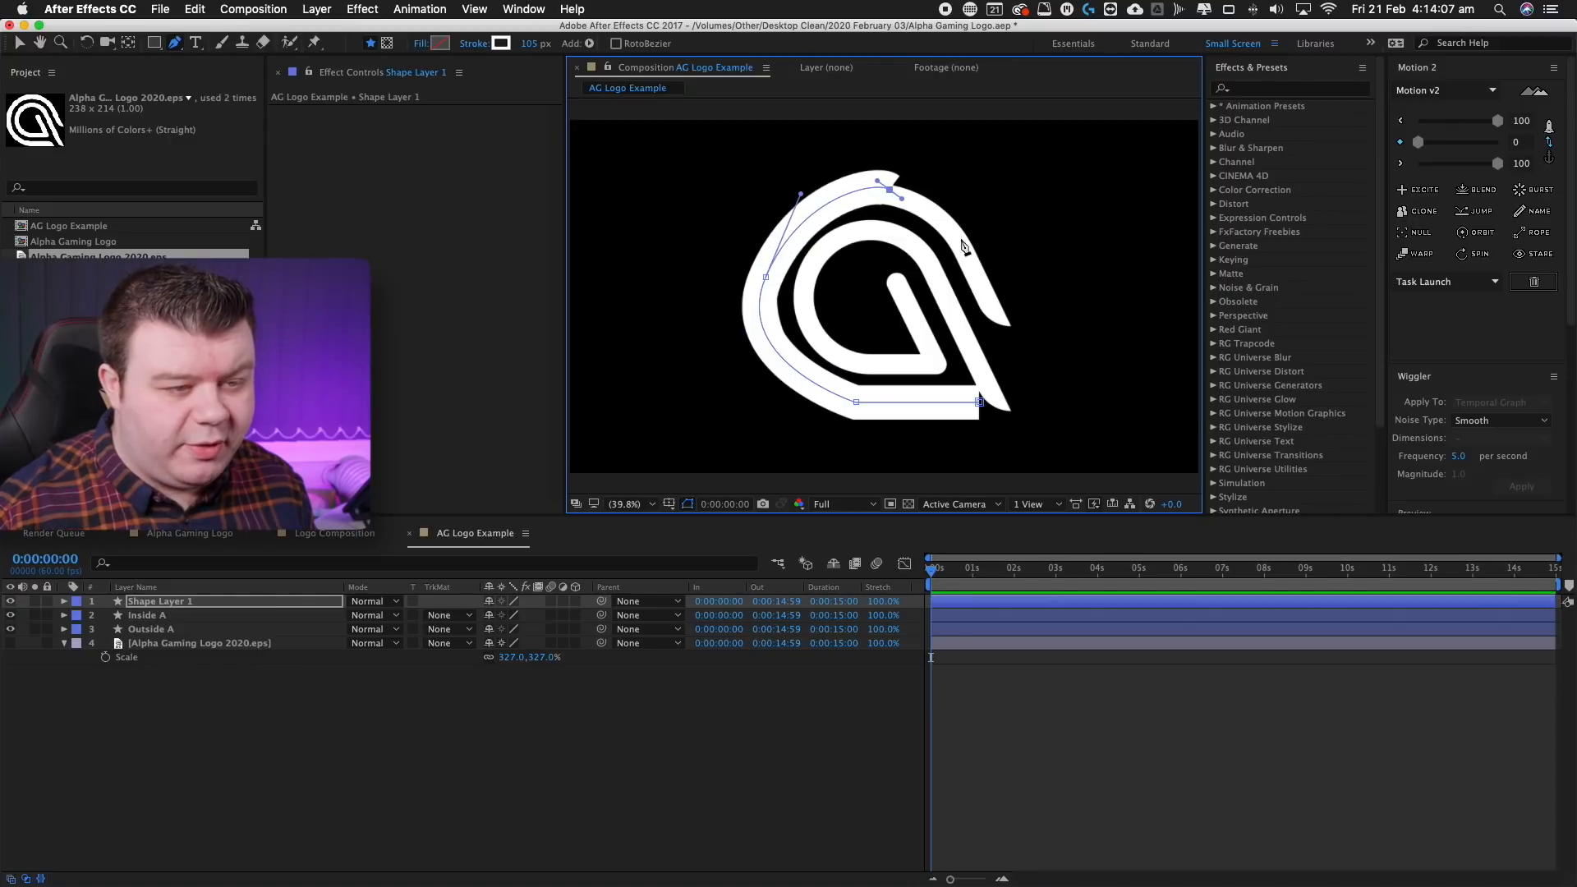
left_click(1003, 330)
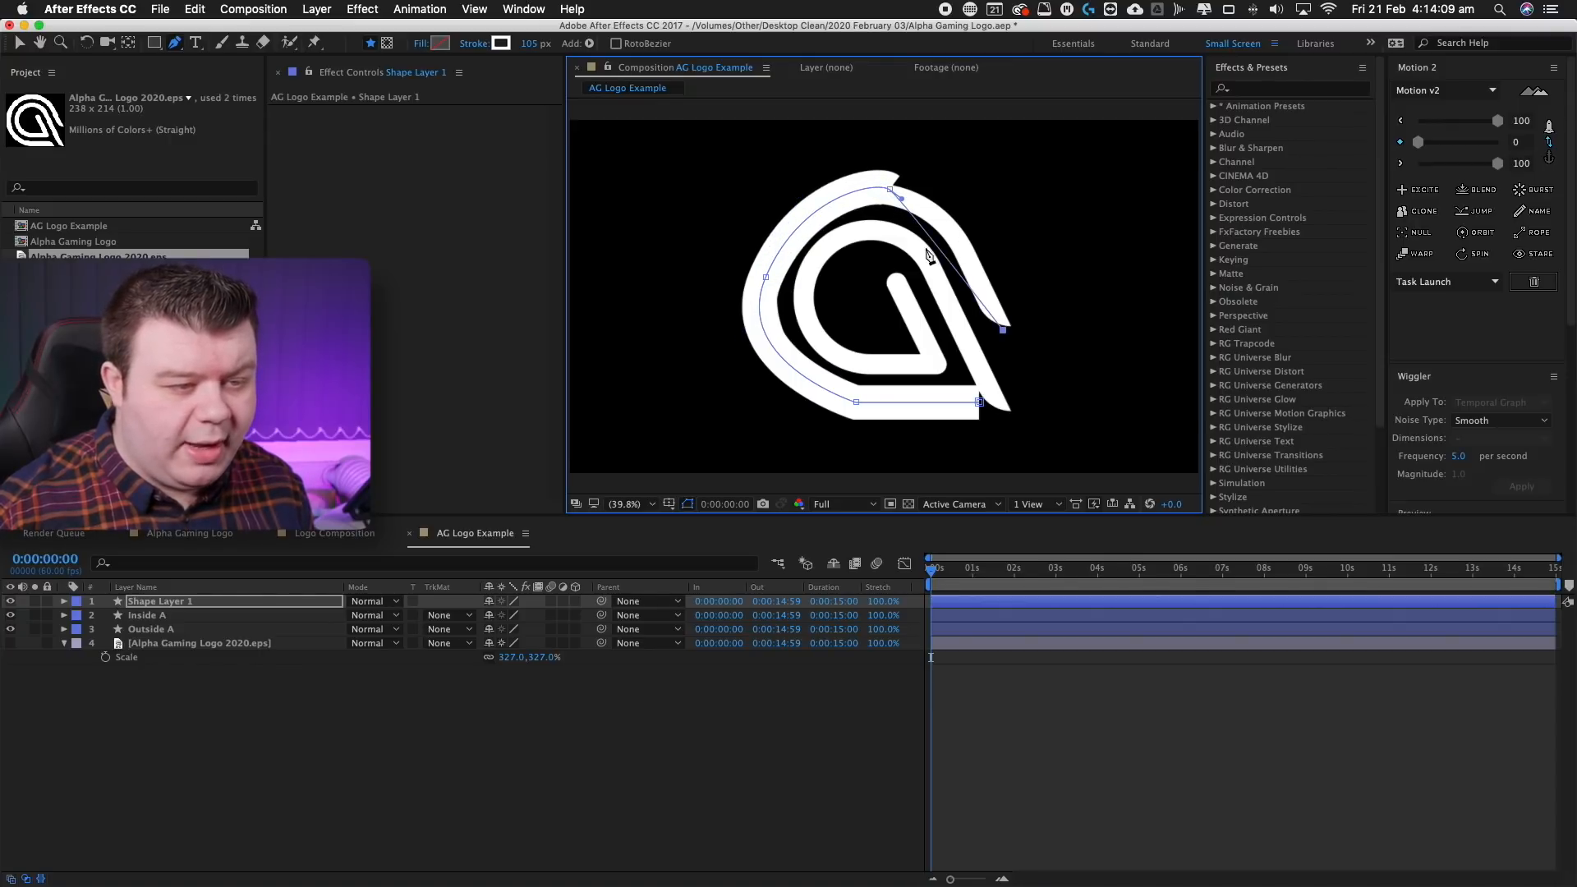
left_click_drag(901, 201, 996, 296)
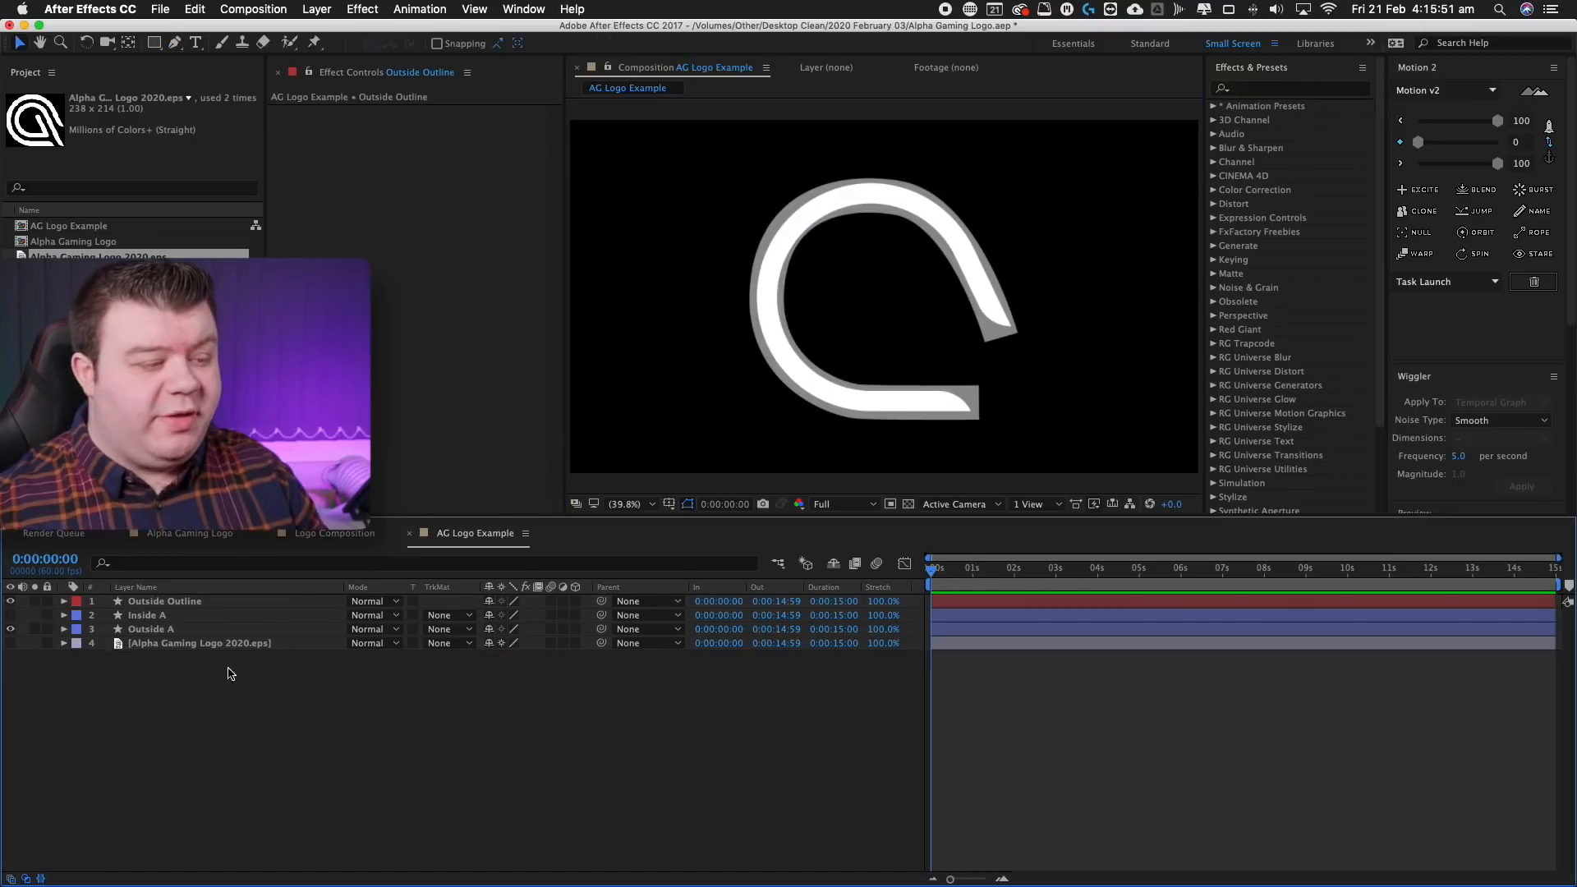
Set the Outside Outline layer's opacity to 100% and move it directly above the Outside A layer.
left_click(209, 601)
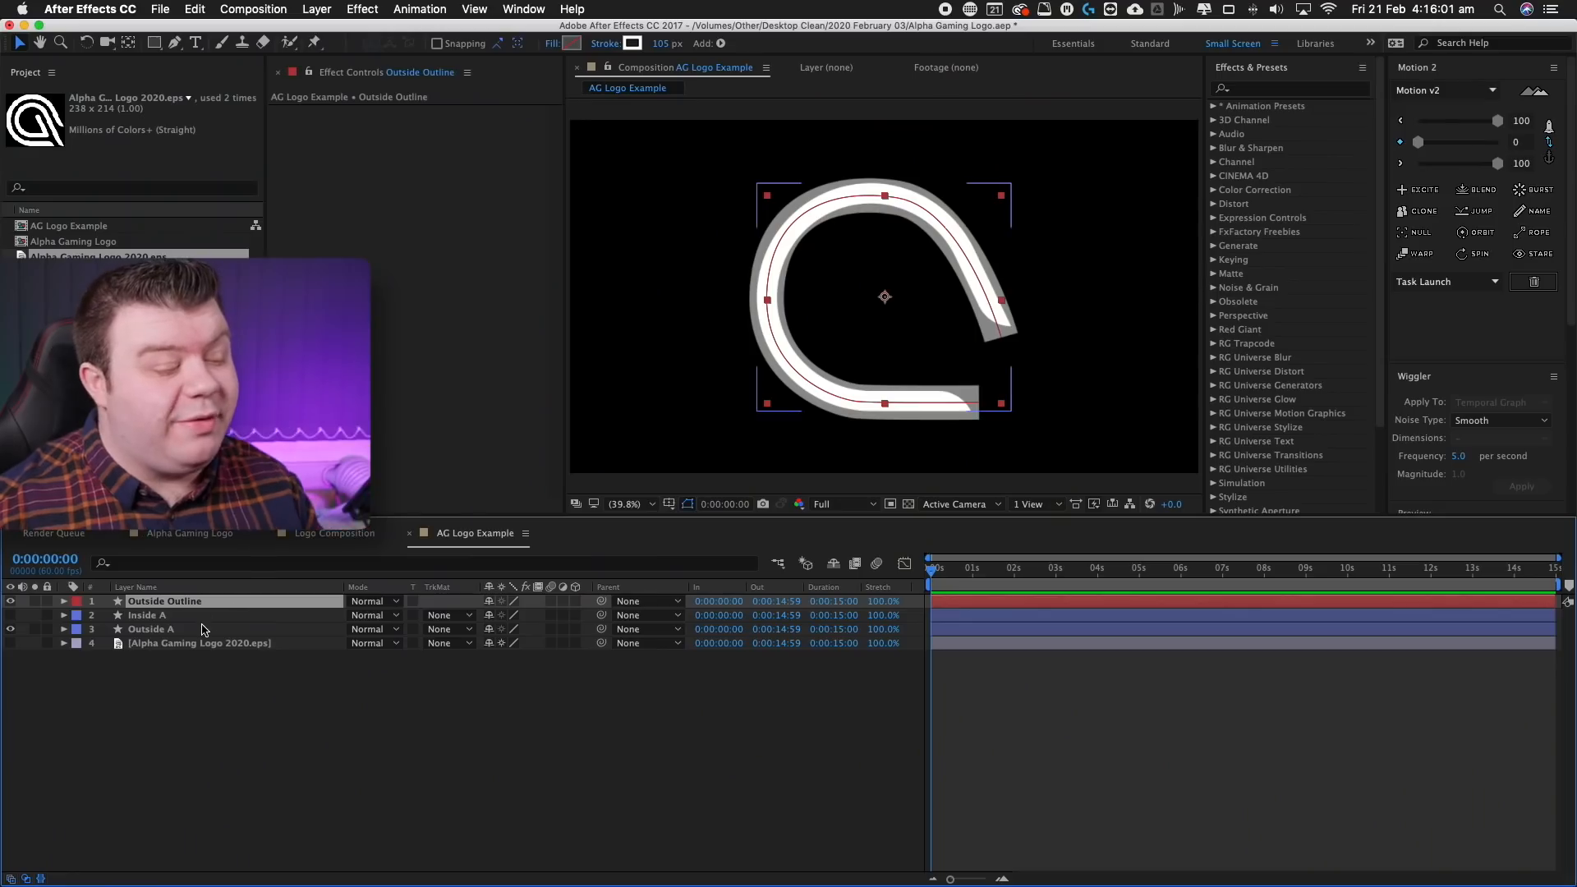
left_click(201, 632)
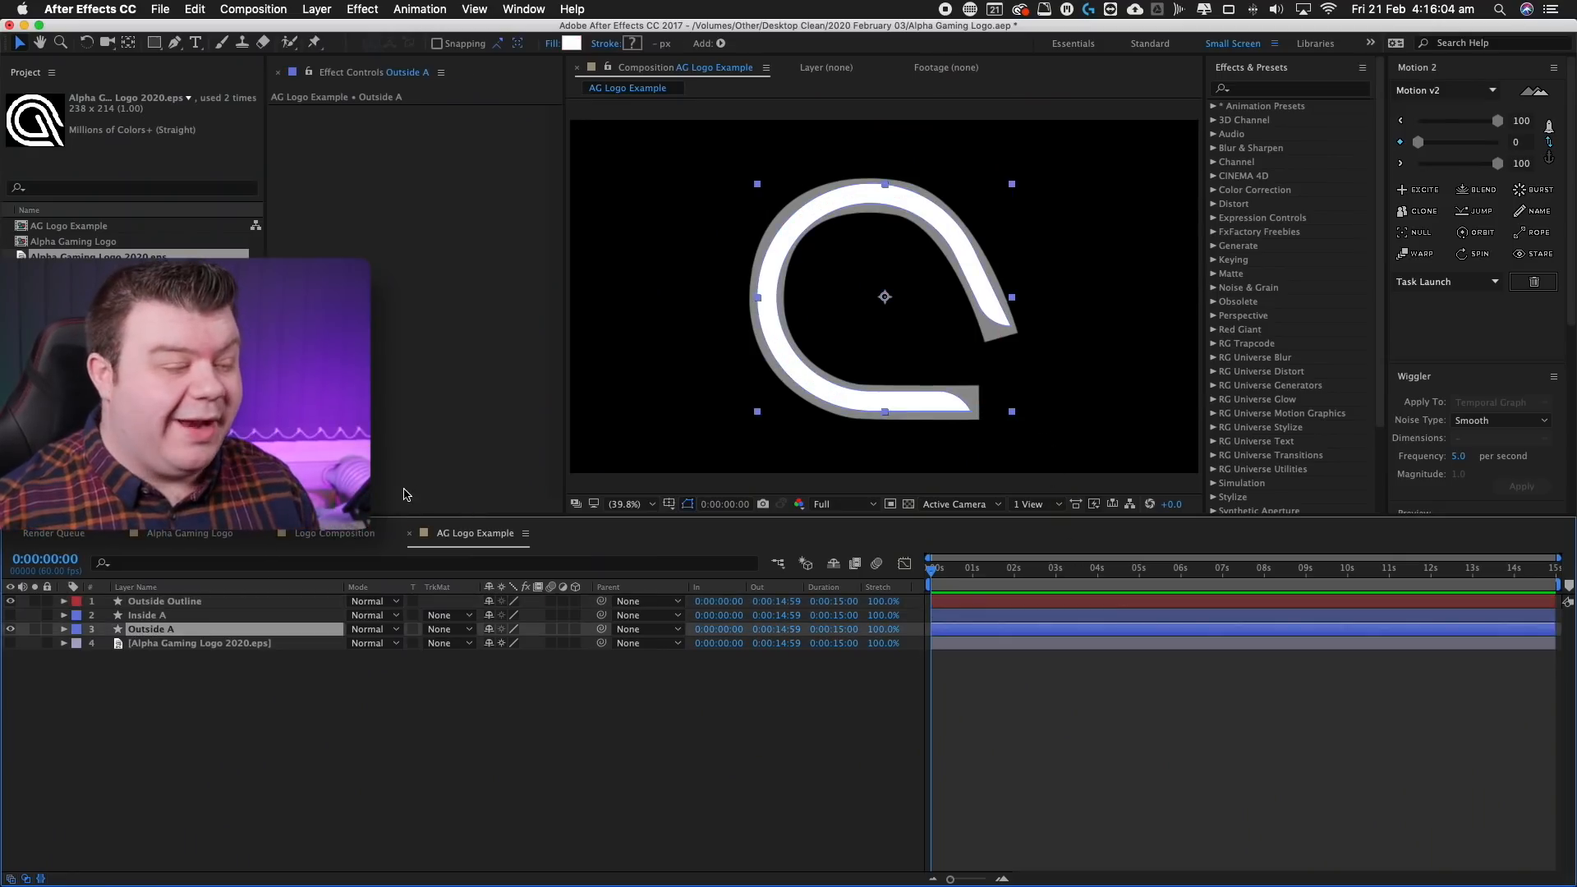
left_click(201, 601)
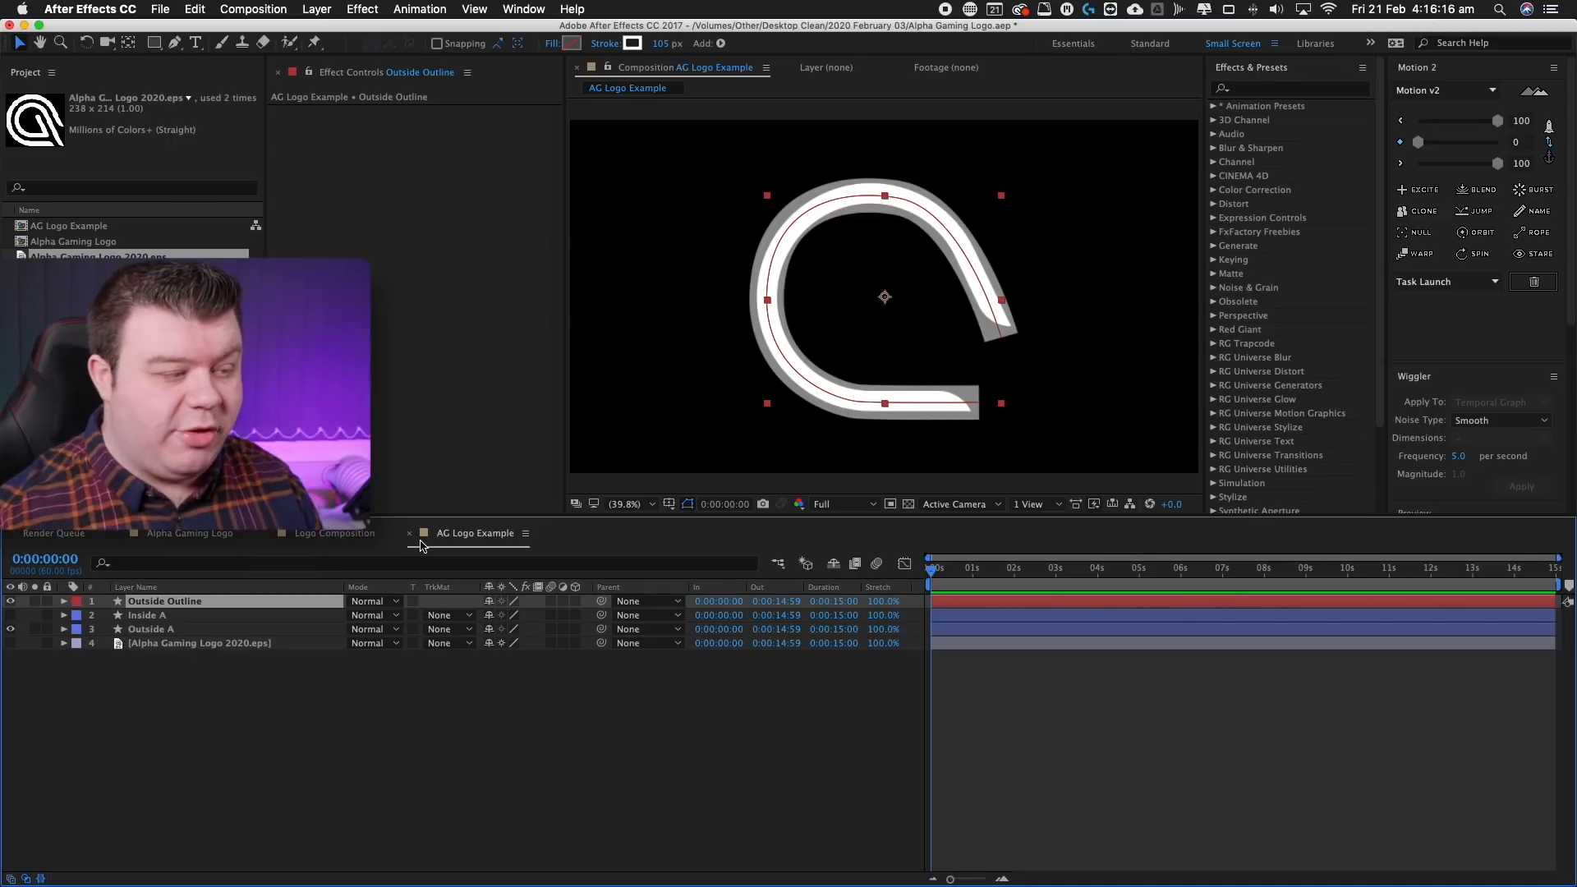
key("t")
left_click_drag(163, 605, 168, 645)
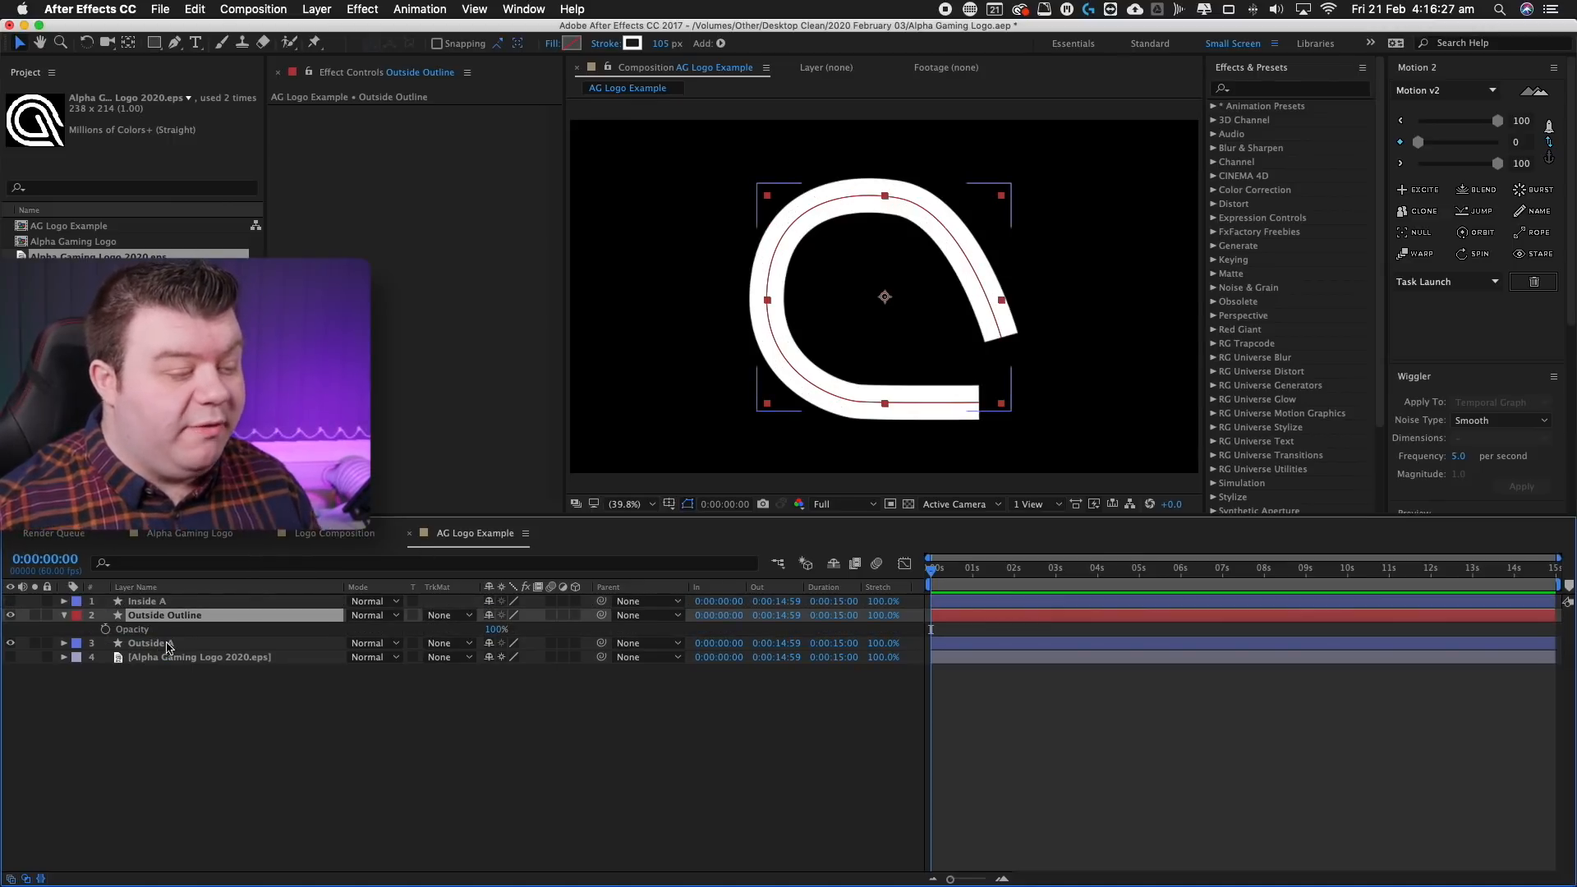
Set the Outside A layer's track matte to Alpha Matte "Outside Outline".
left_click(168, 646)
left_click(64, 615)
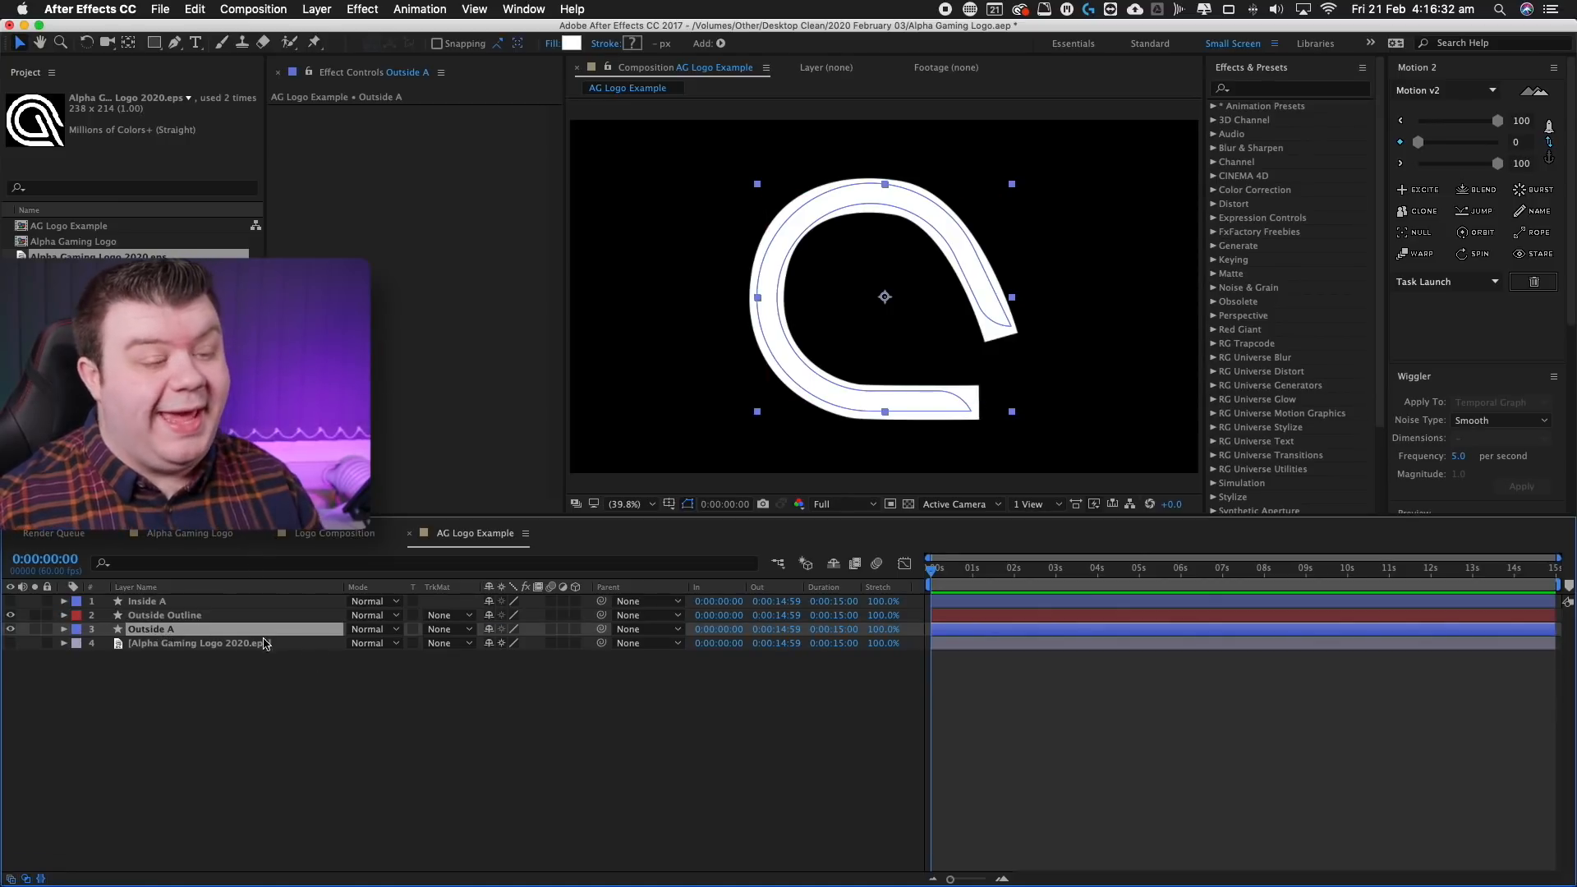
left_click(447, 633)
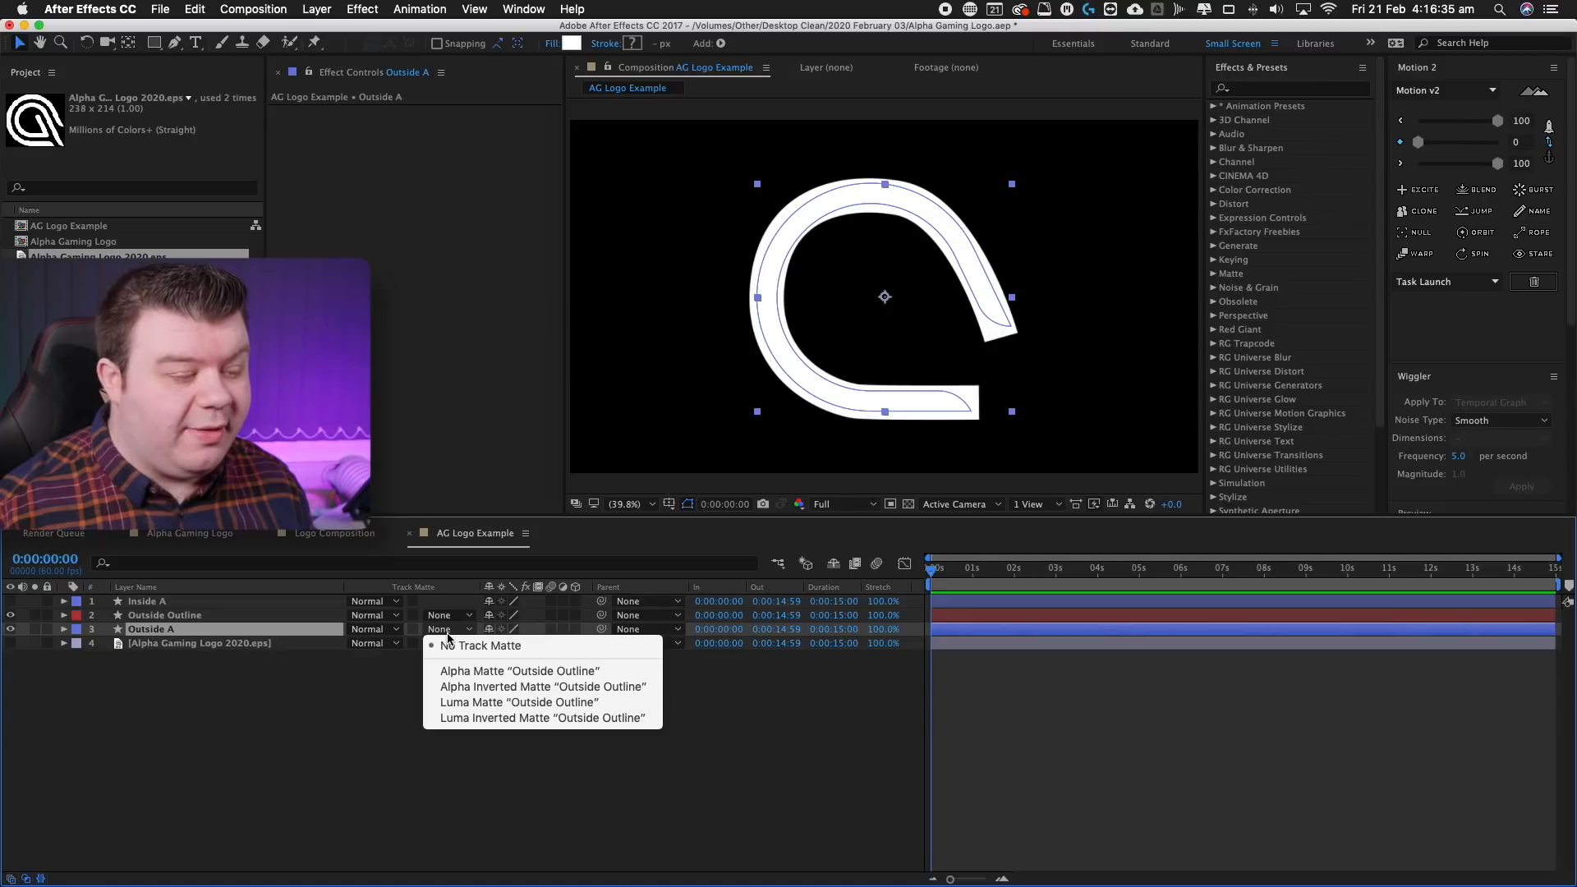
left_click(461, 672)
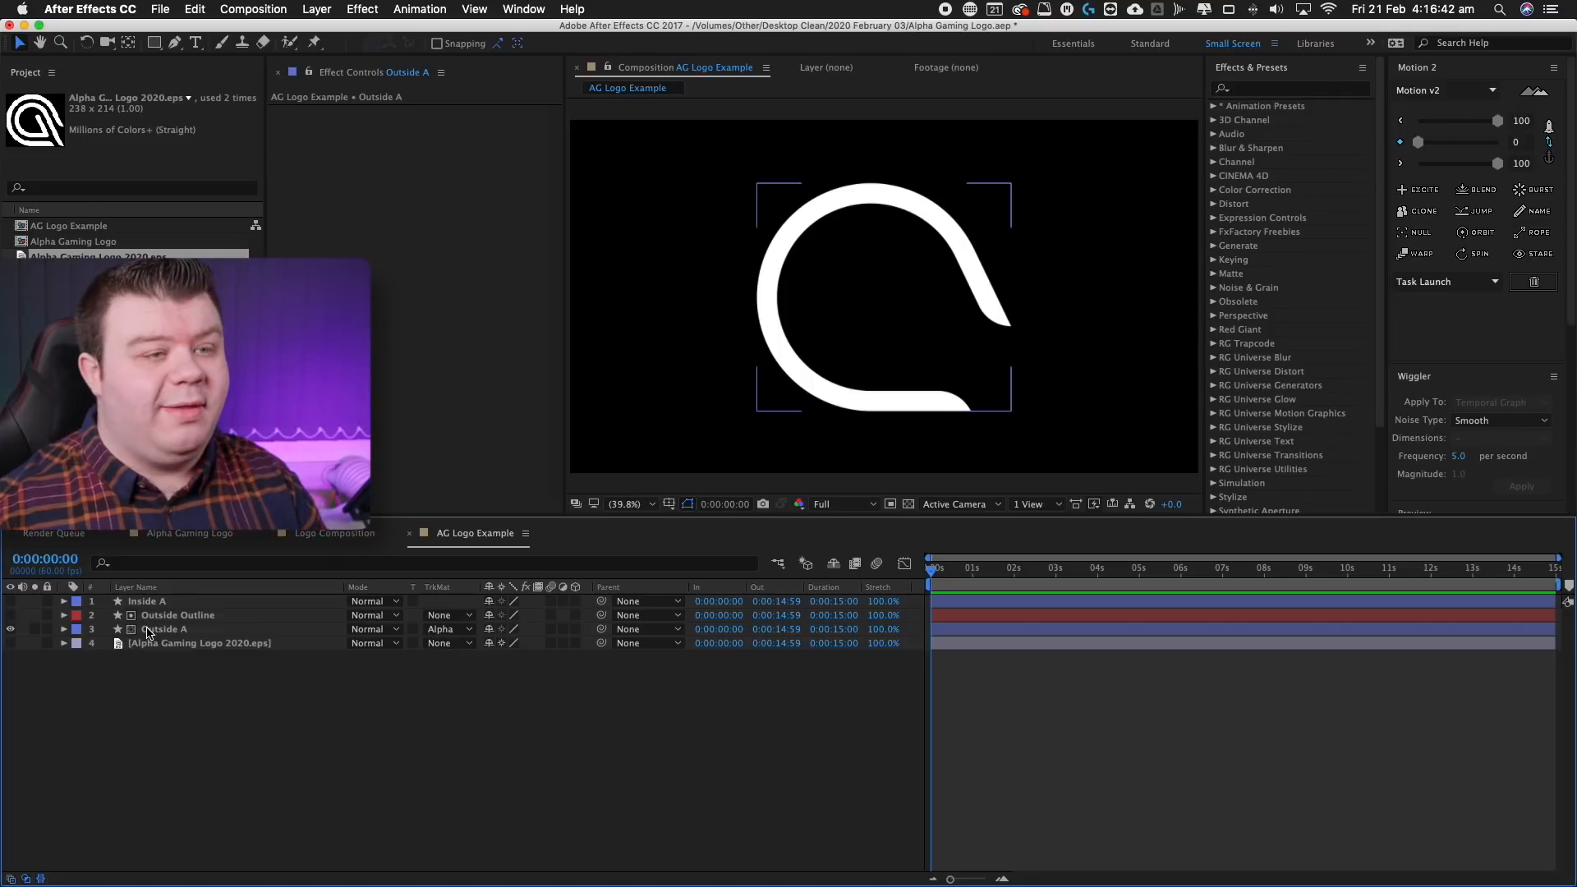
Add a Trim Paths operator to the Outside Outline shape layer.
left_click(161, 620)
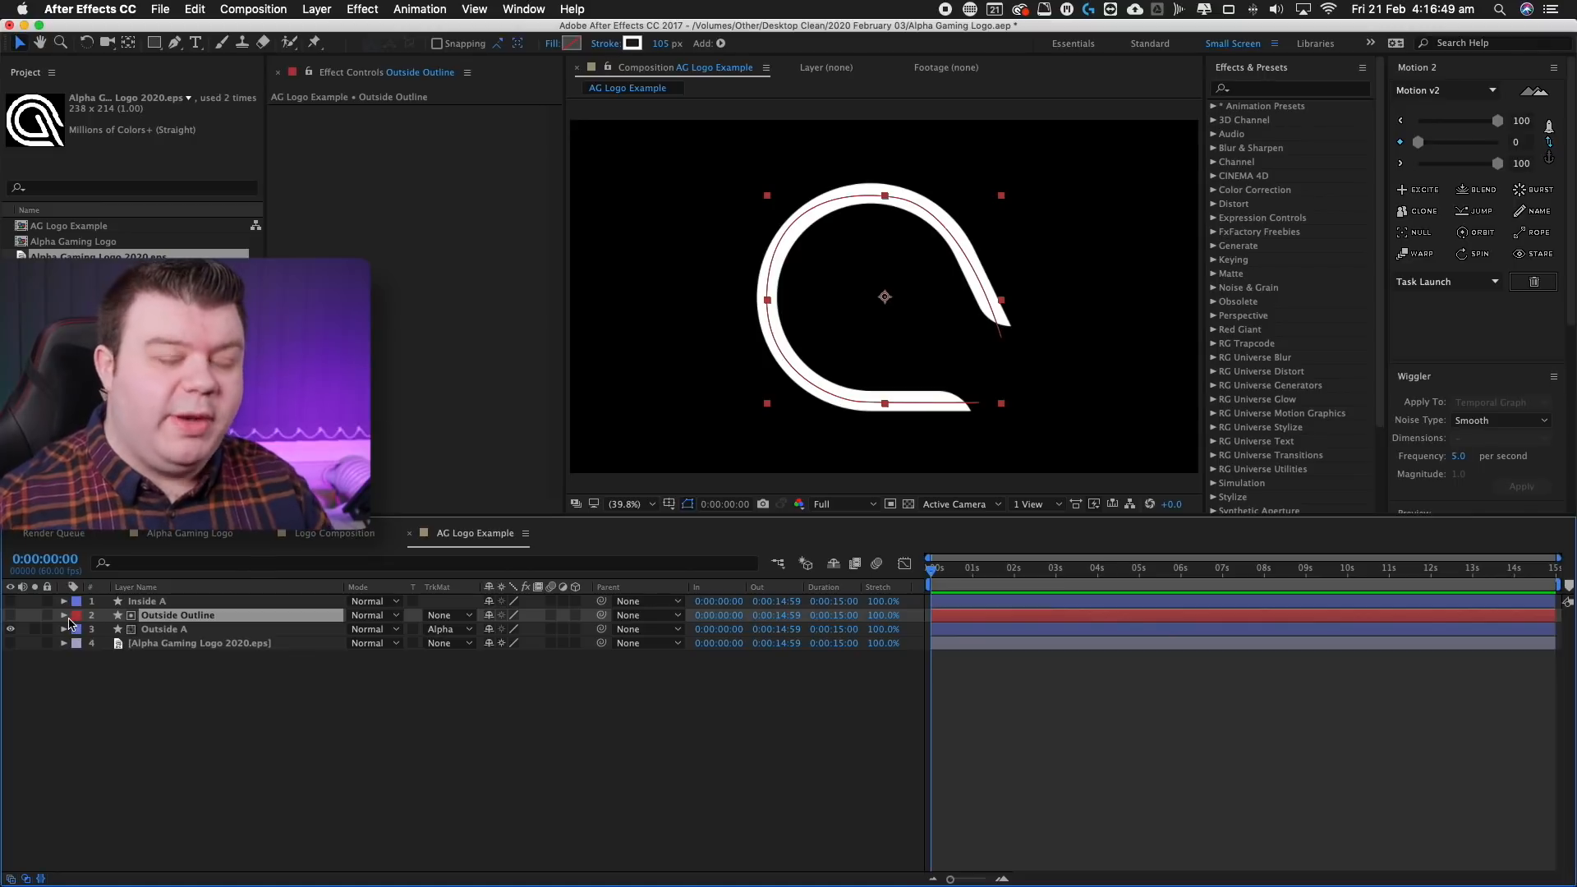
left_click(65, 615)
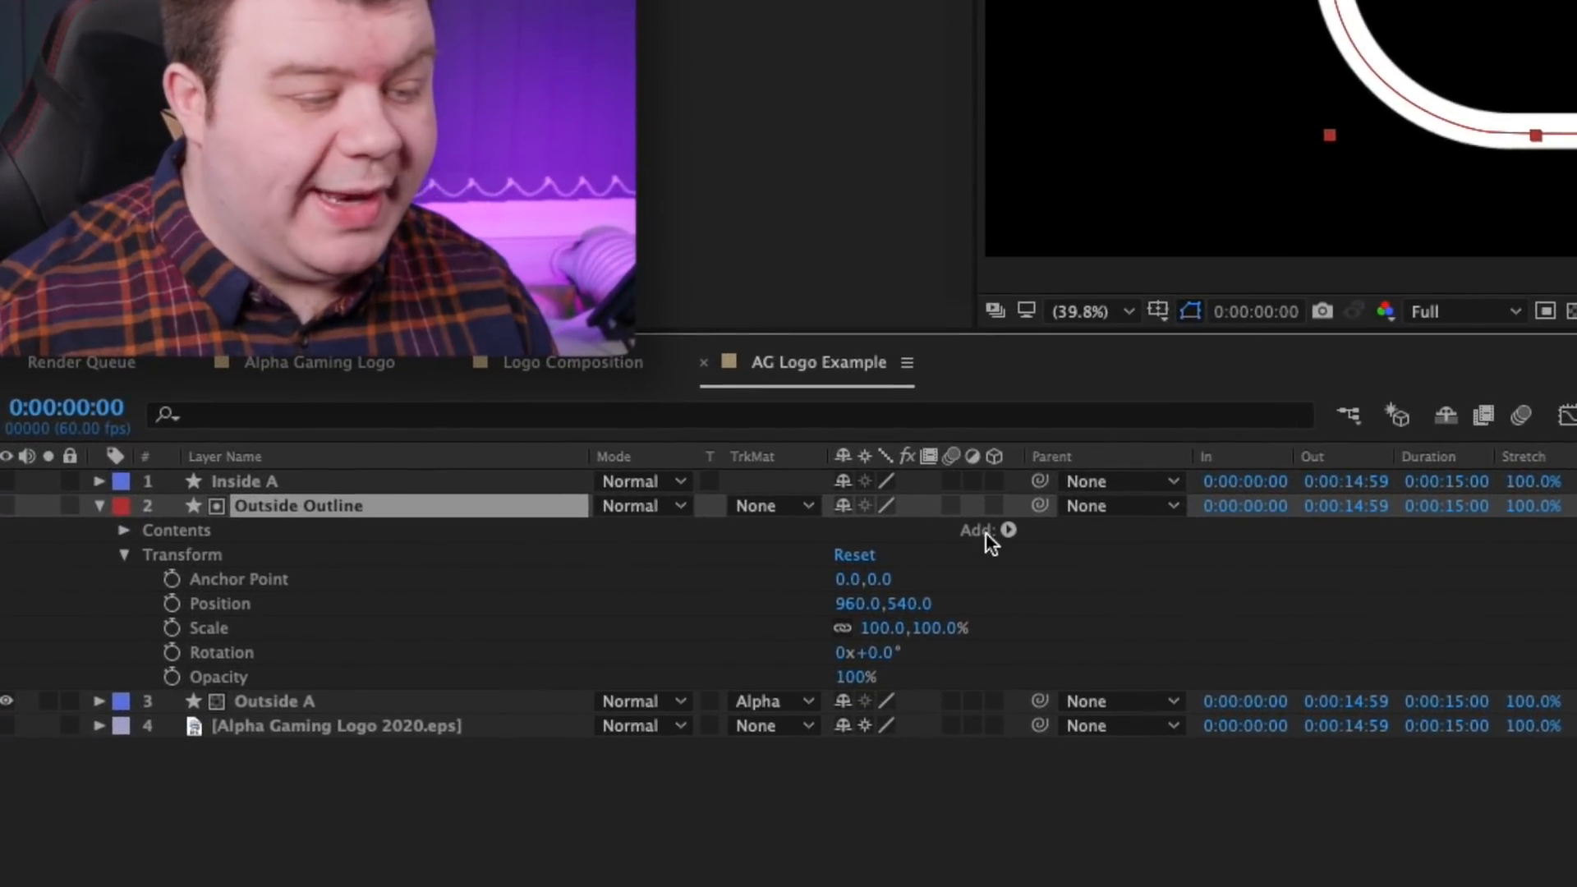
left_click(1005, 531)
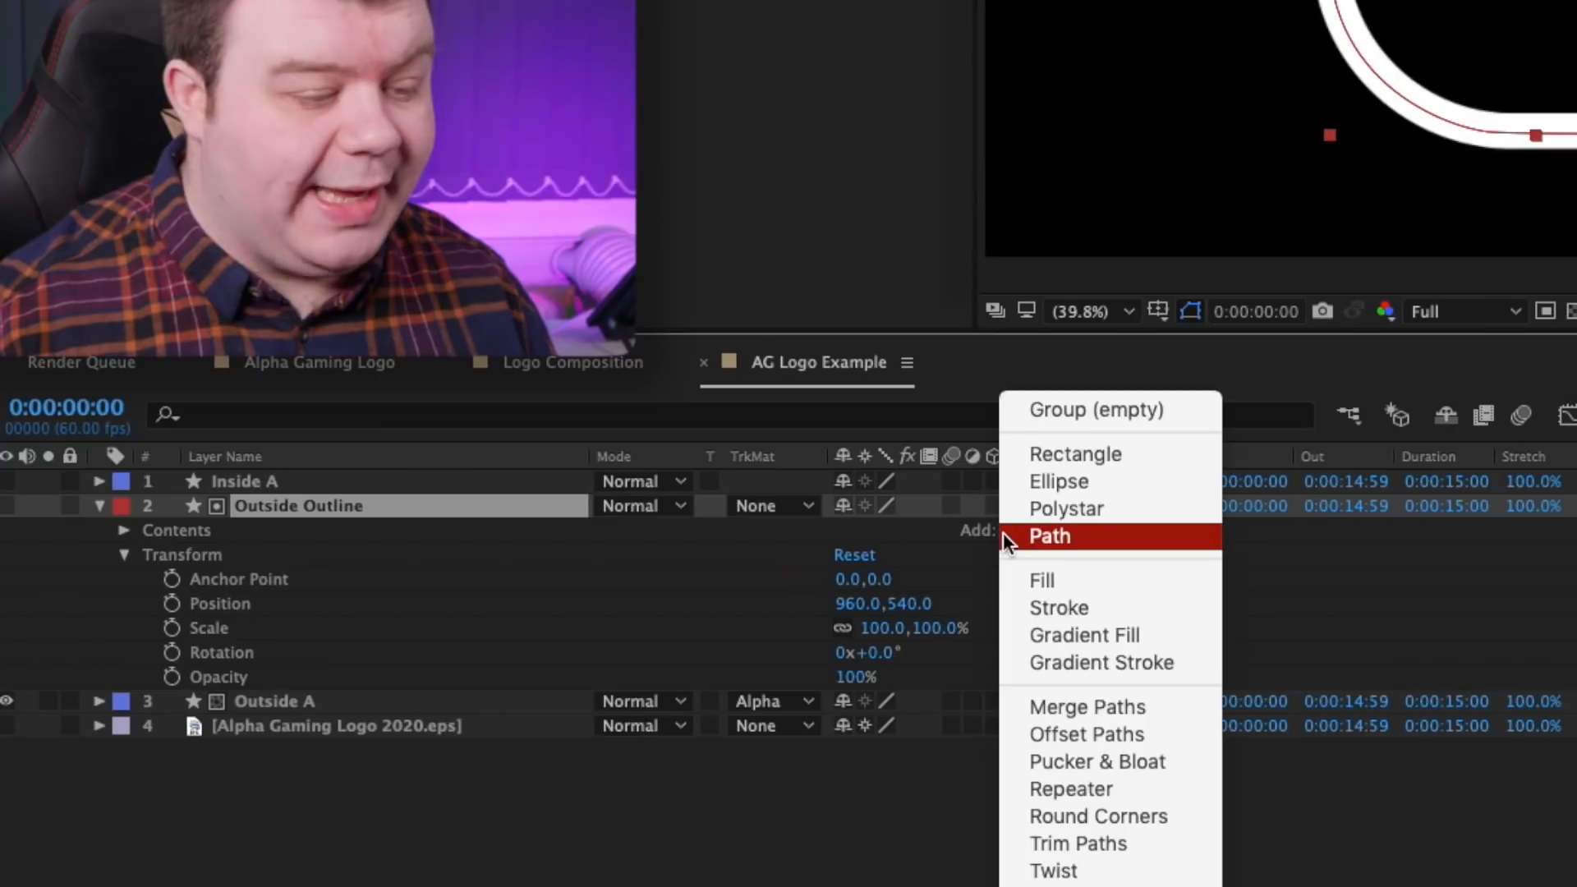
left_click(1051, 844)
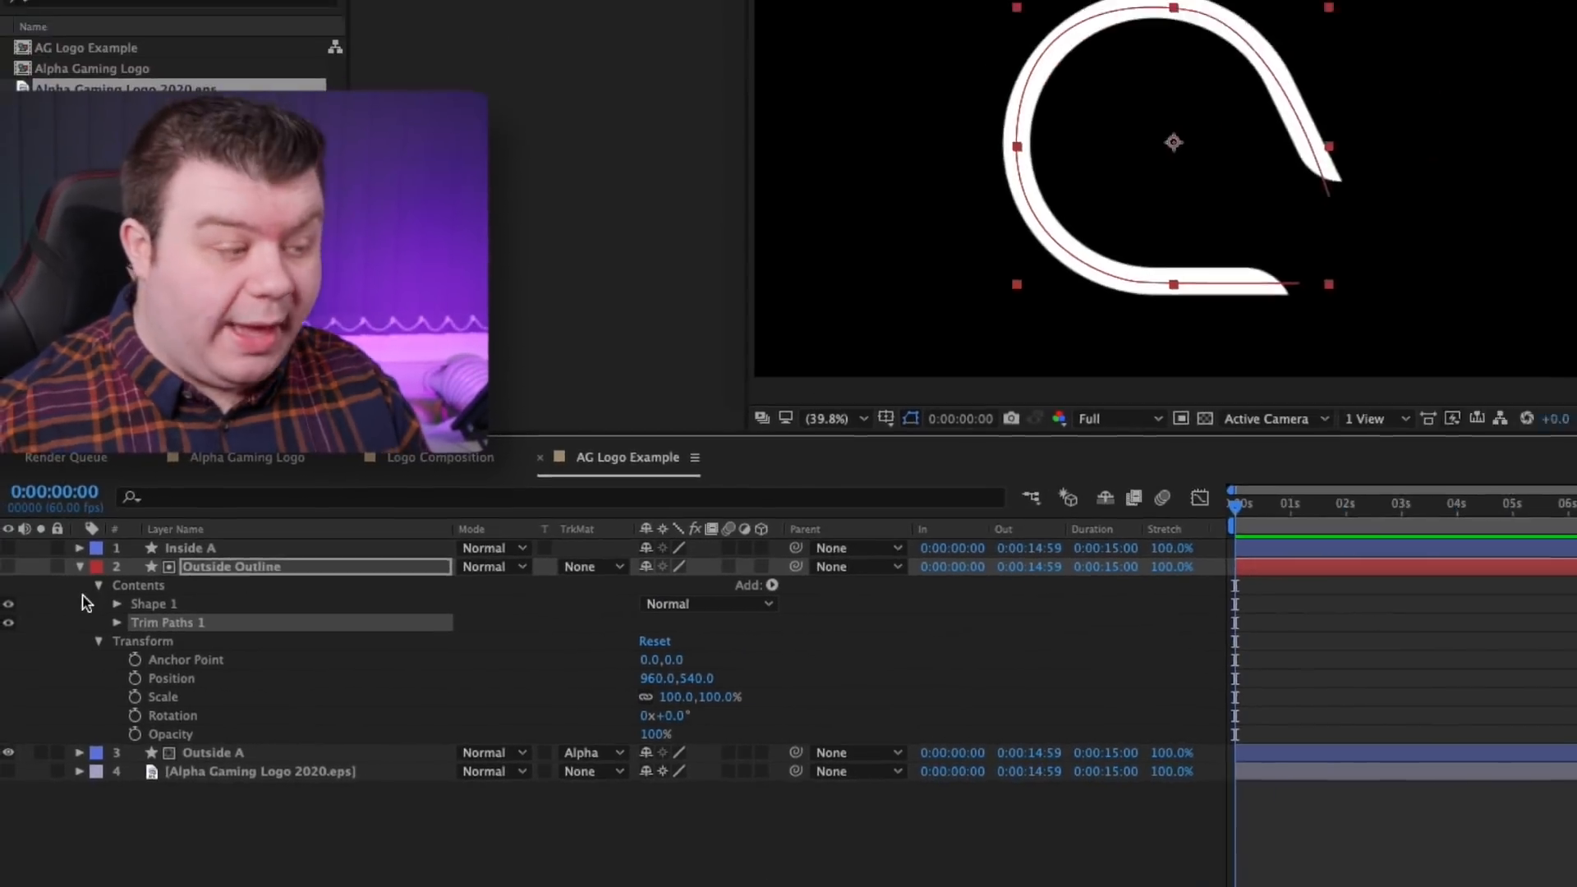
Keyframe the Trim Paths End value on Outside Outline from 0% at 0:00:00:00 to 100% at 0:00:01:33.
left_click(117, 623)
mouse_move(500, 687)
left_mouse_down()
mouse_move(417, 687)
mouse_move(483, 654)
left_mouse_up()
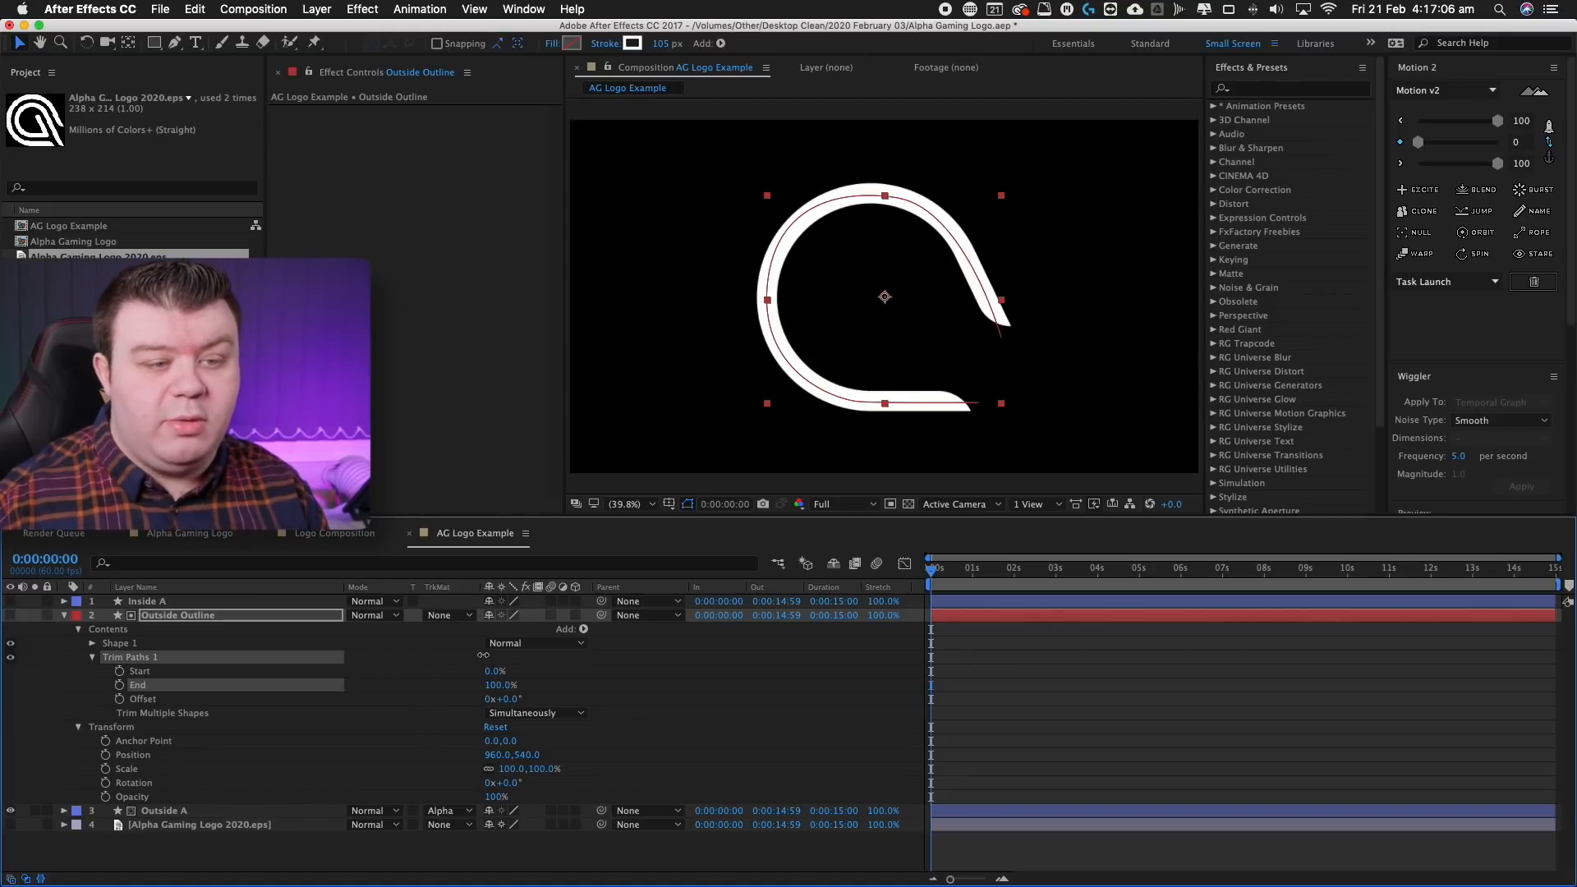
left_click_drag(483, 654, 438, 671)
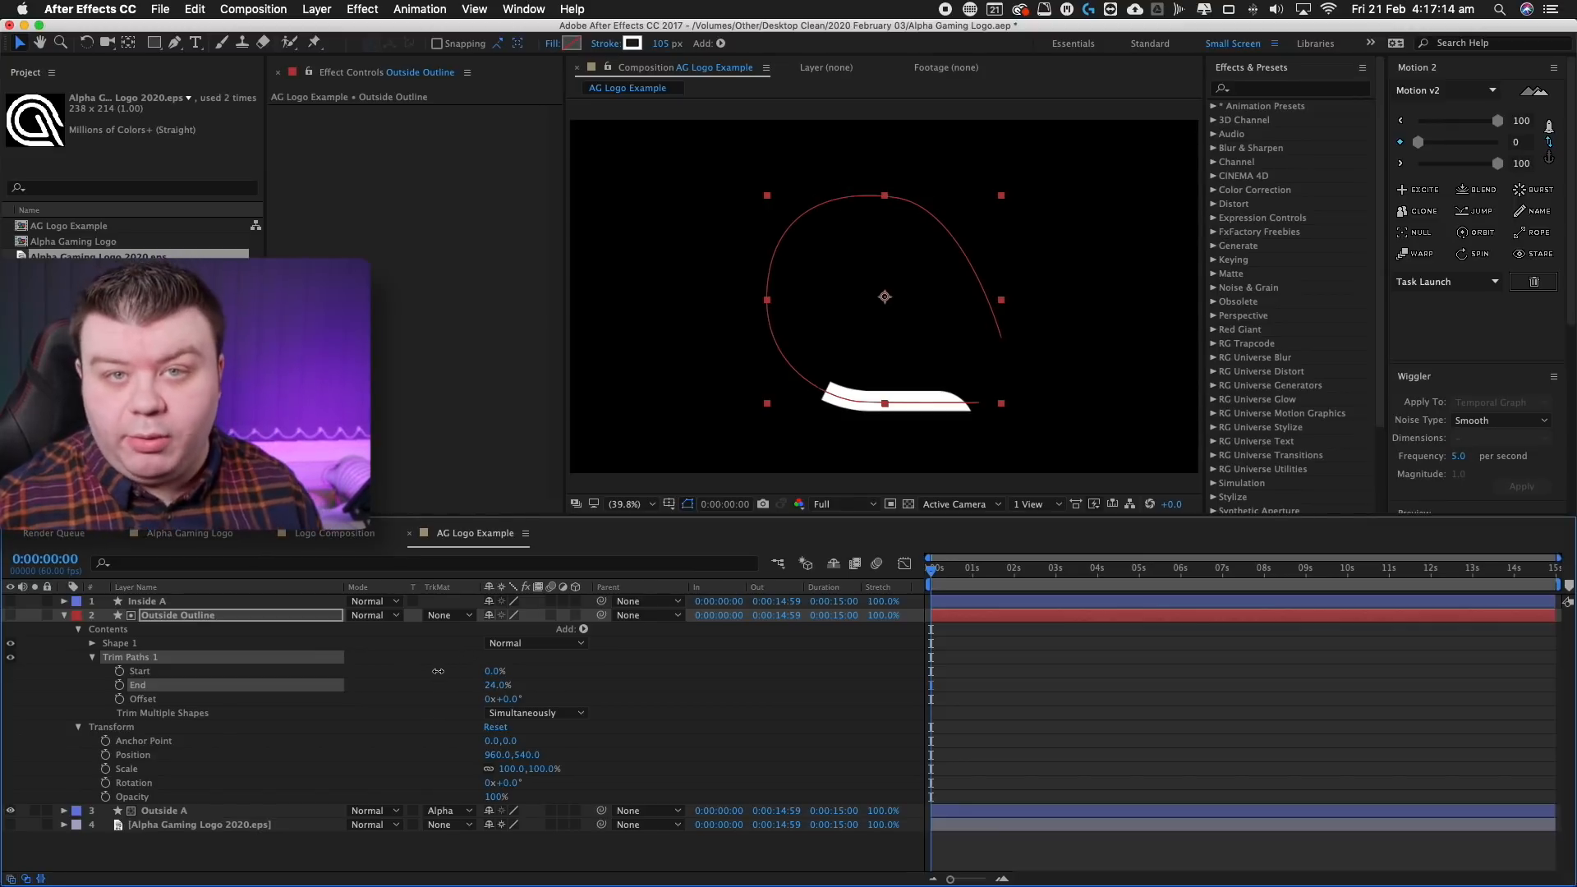
left_click_drag(438, 671, 439, 671)
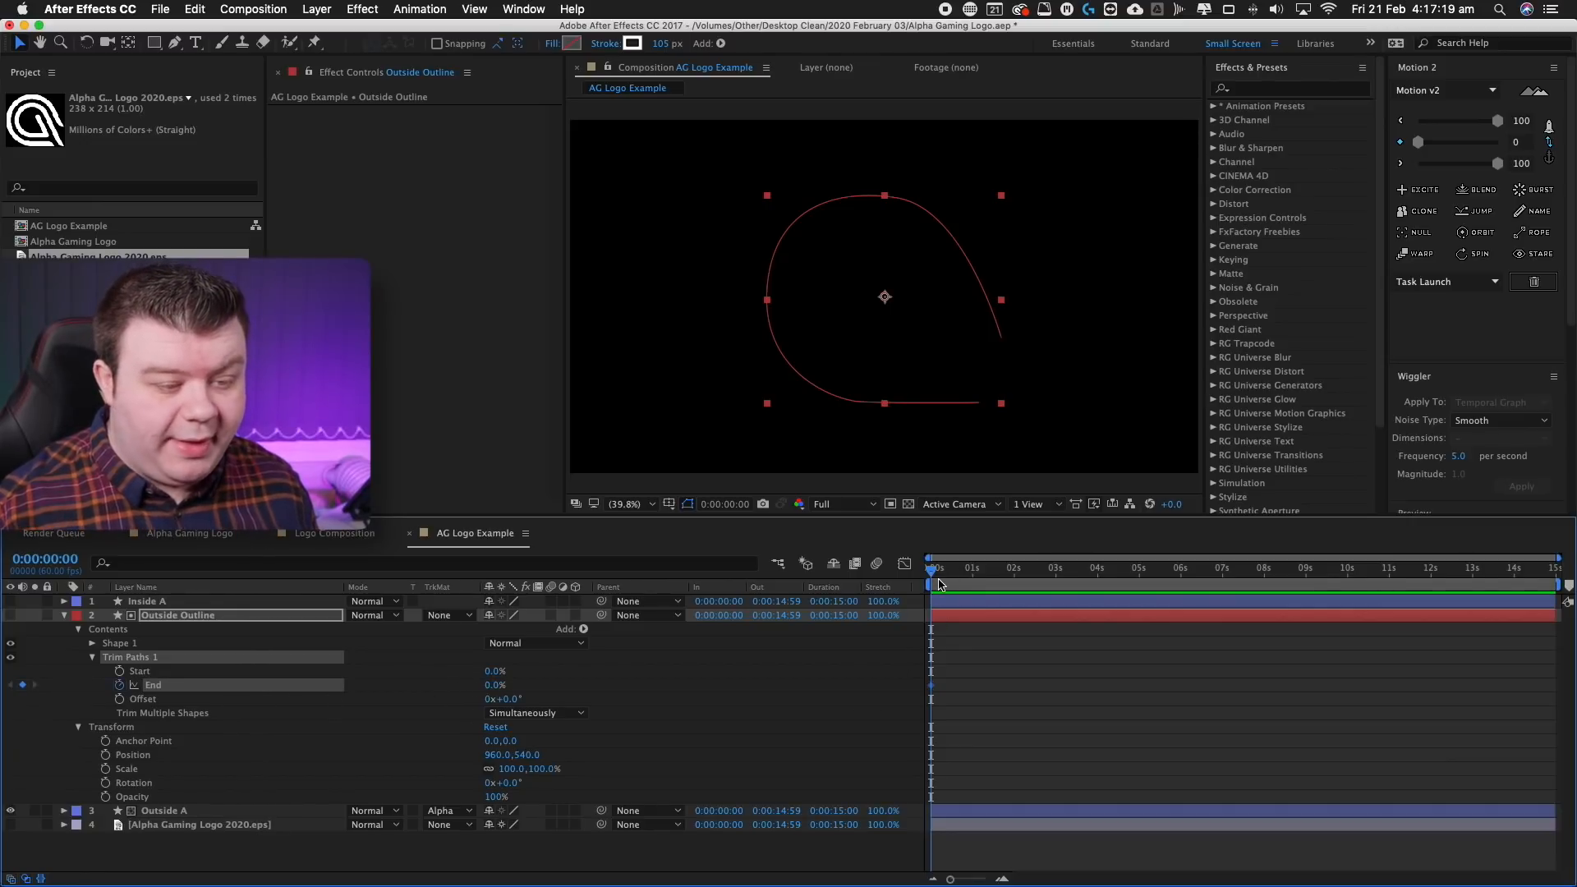
left_click_drag(938, 579, 996, 578)
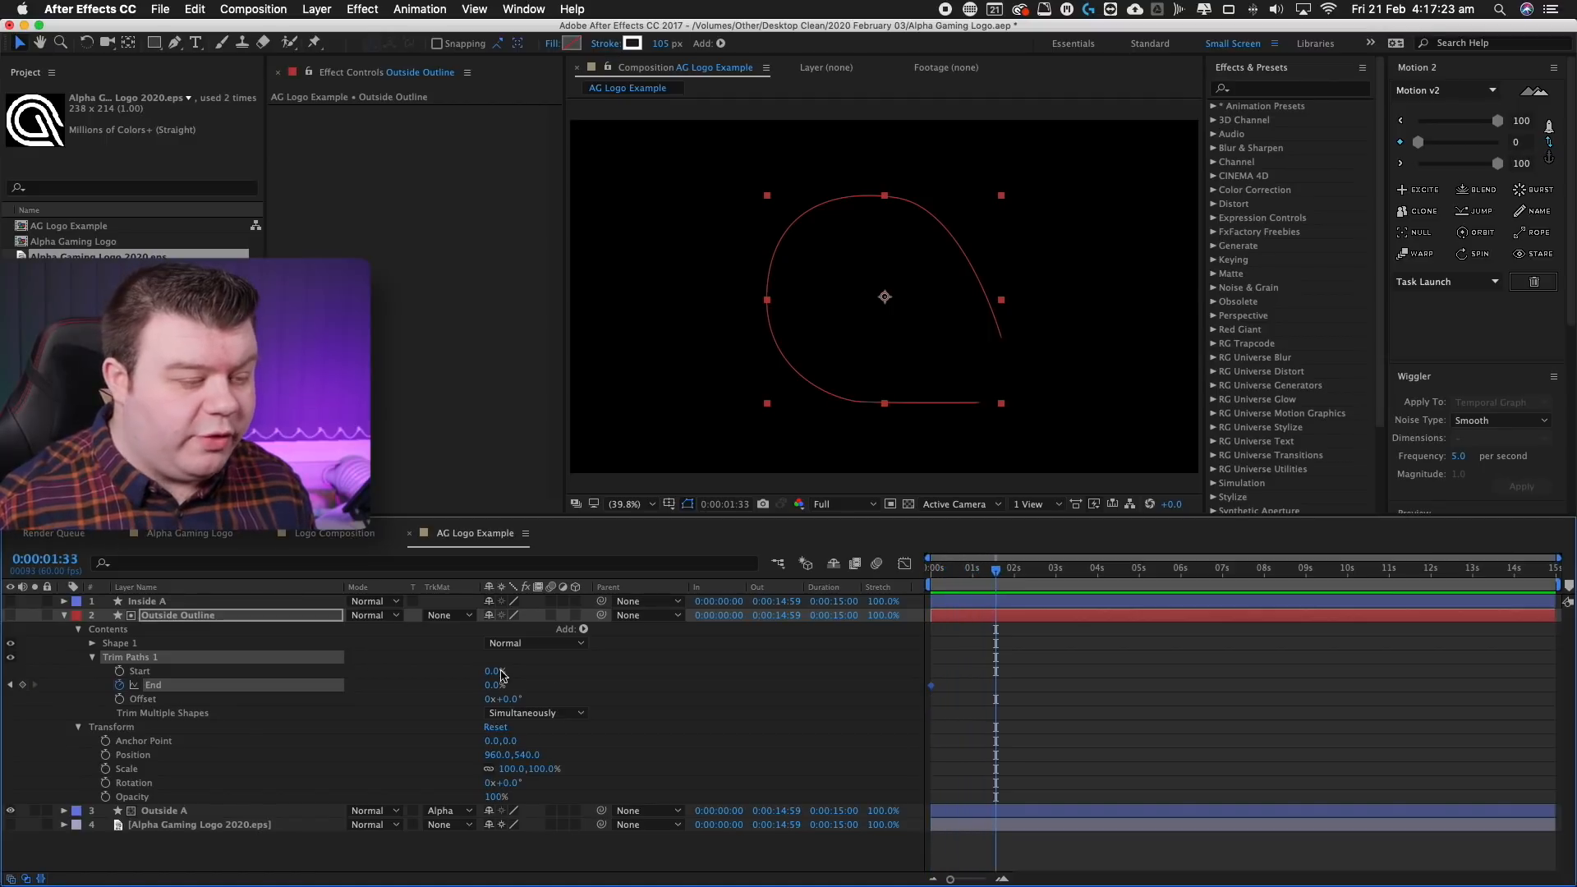
left_click_drag(495, 685, 573, 668)
Reshape the End keyframes' speed graph so the reveal peaks early and slows gradually to zero speed at the last keyframe.
left_click_drag(1060, 672, 893, 717)
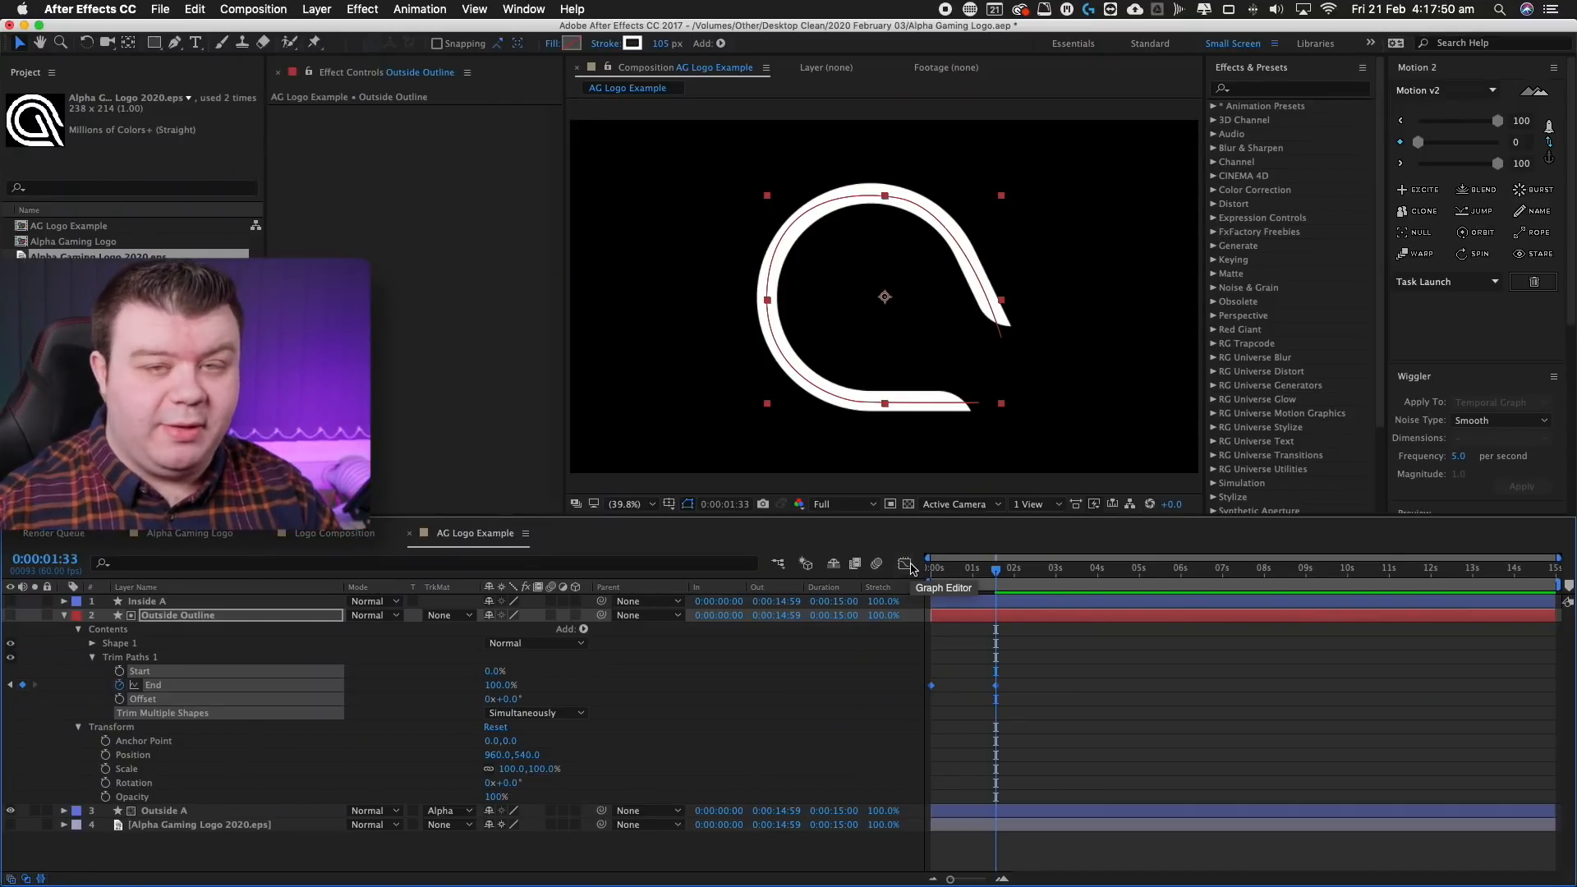
left_click(905, 564)
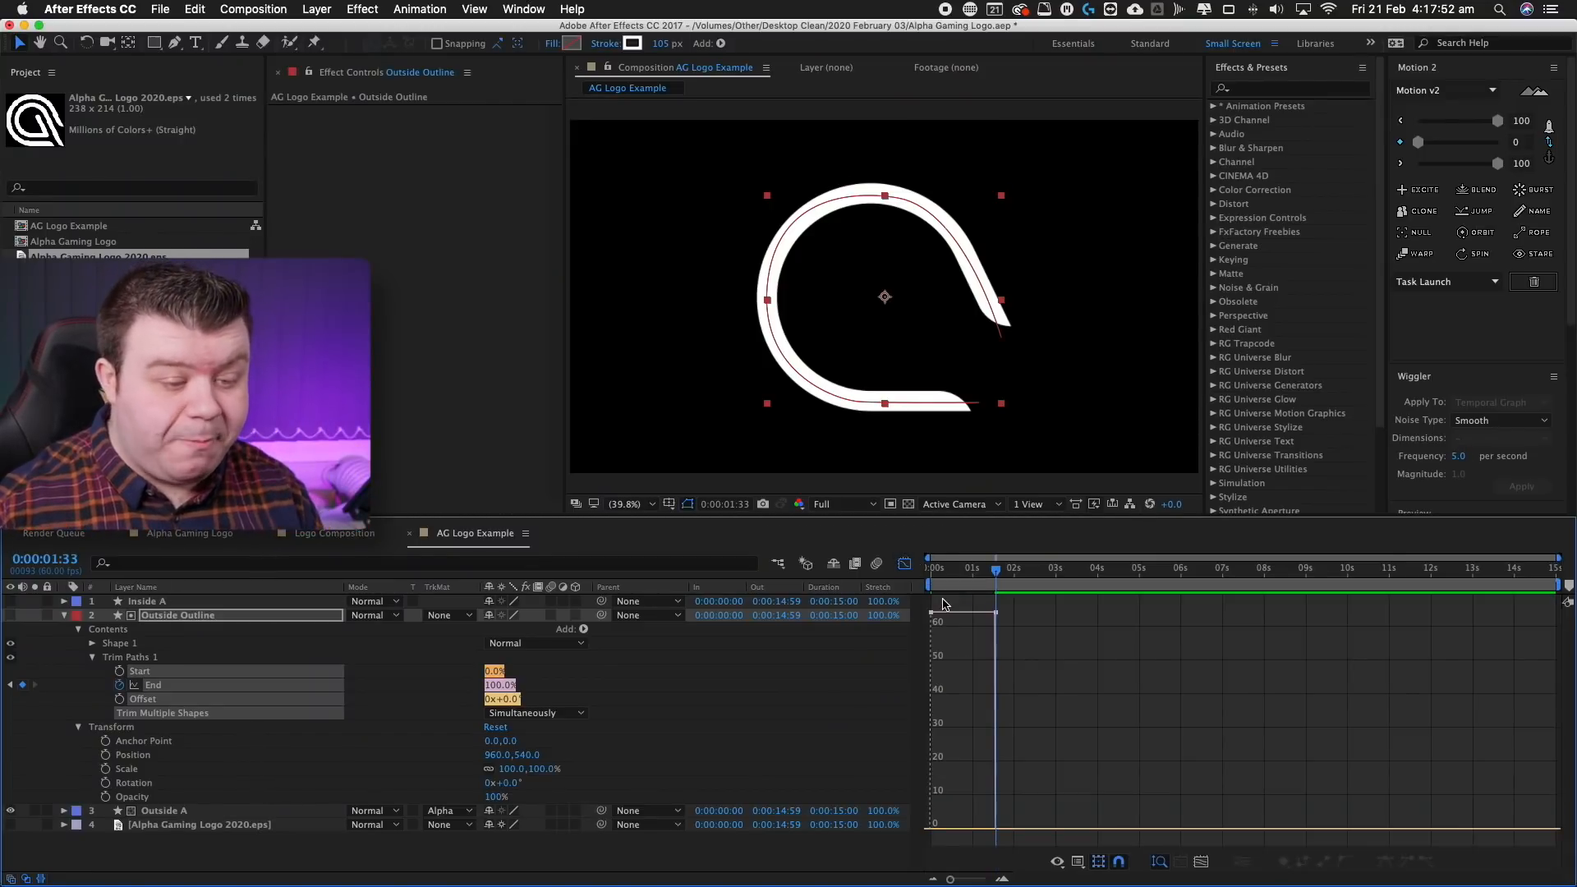
left_click_drag(1018, 613, 925, 639)
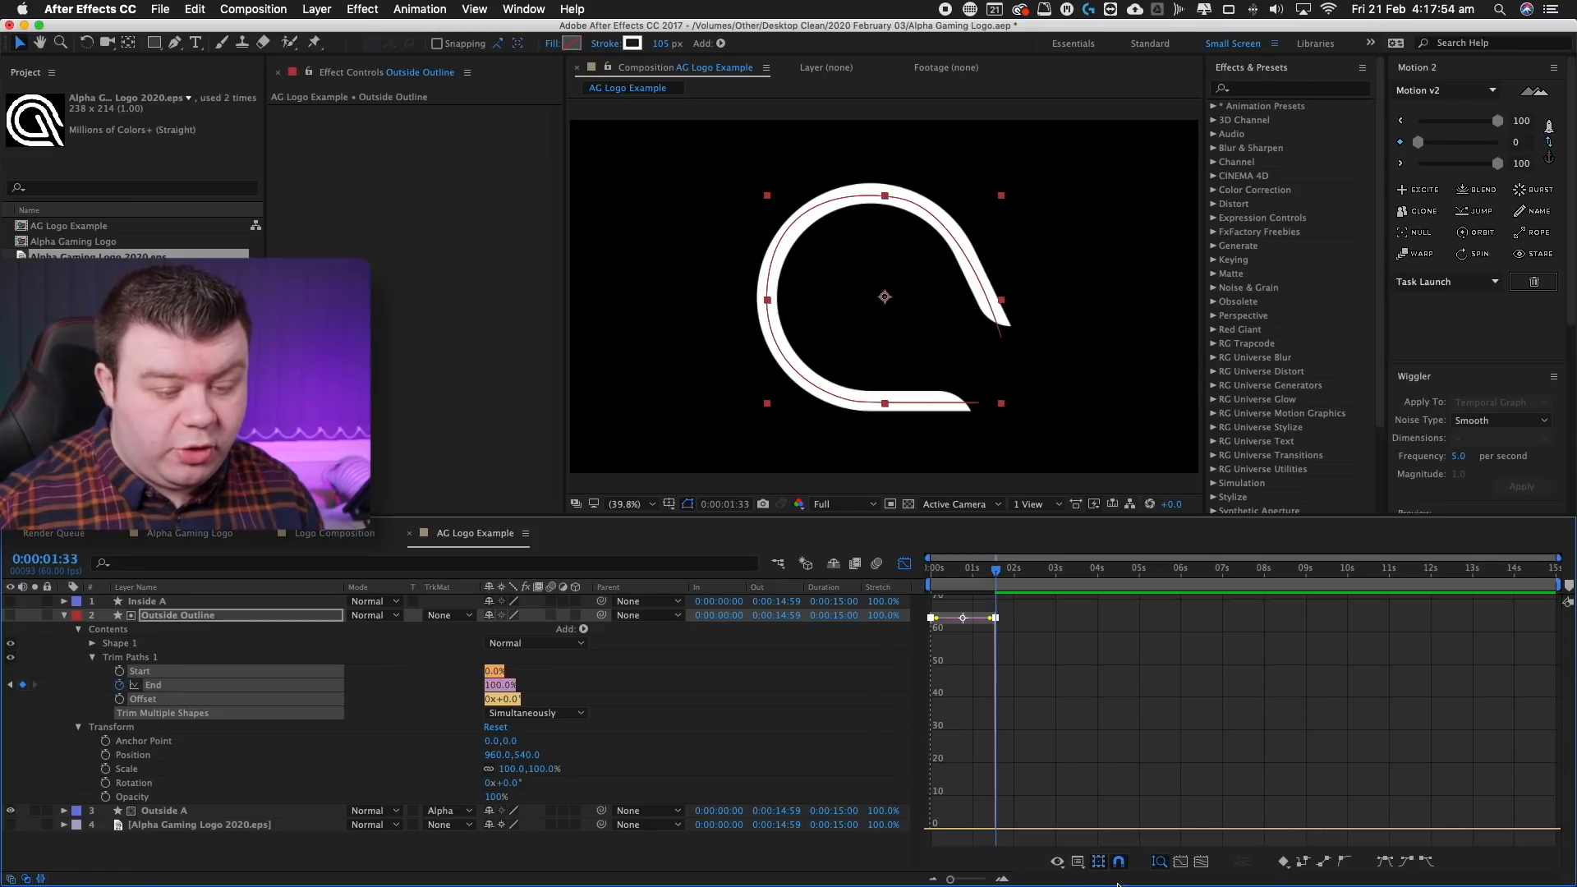
left_click(1079, 864)
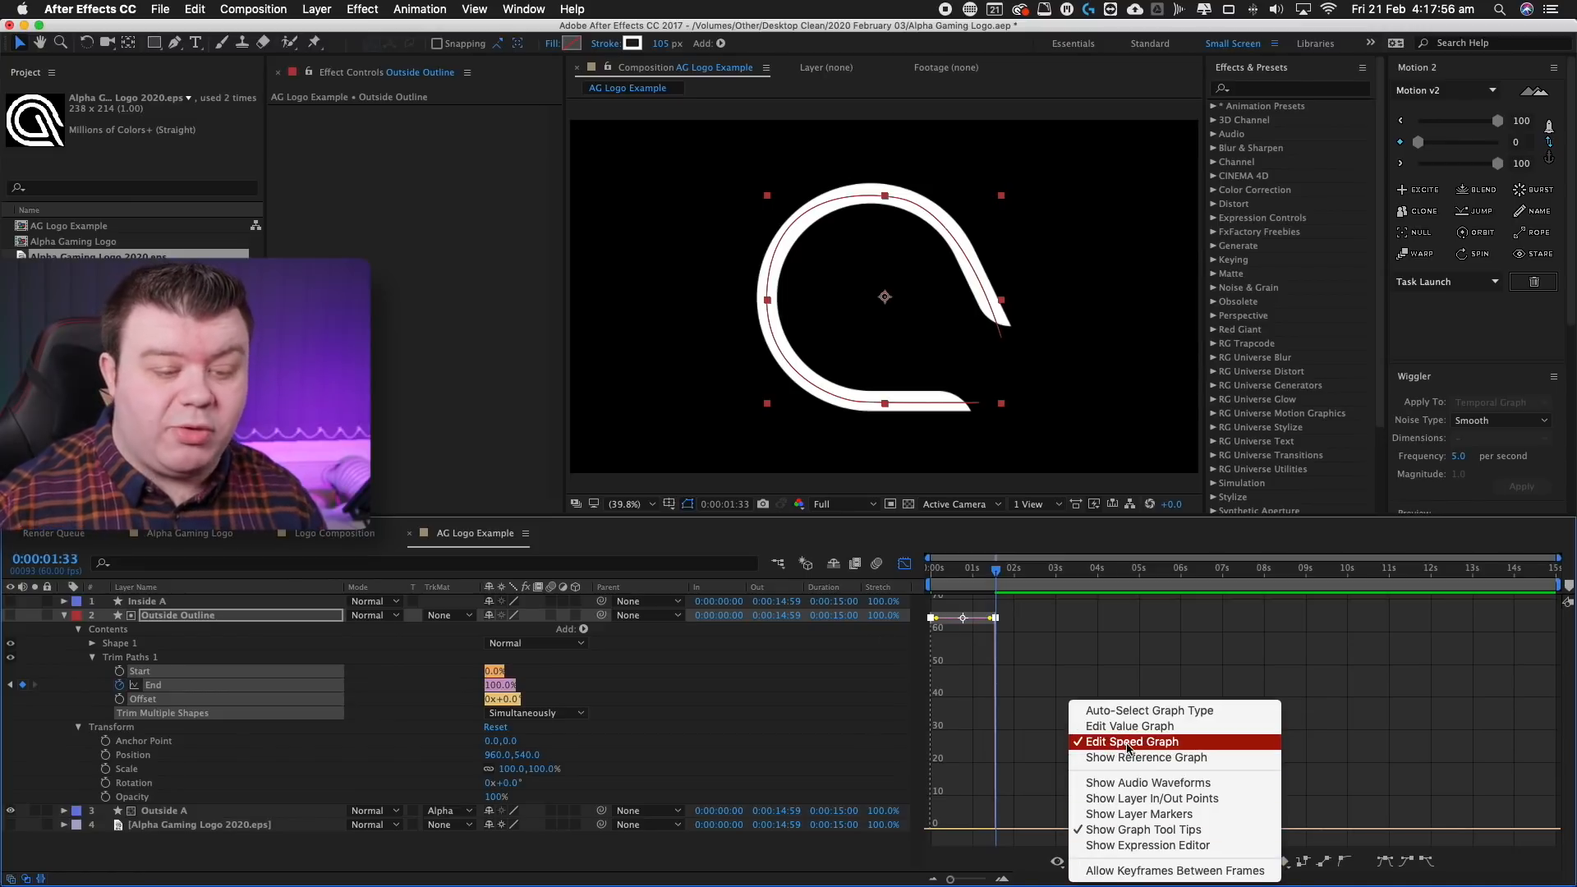
left_click(1057, 572)
left_click(1032, 628)
left_click_drag(1038, 611, 913, 632)
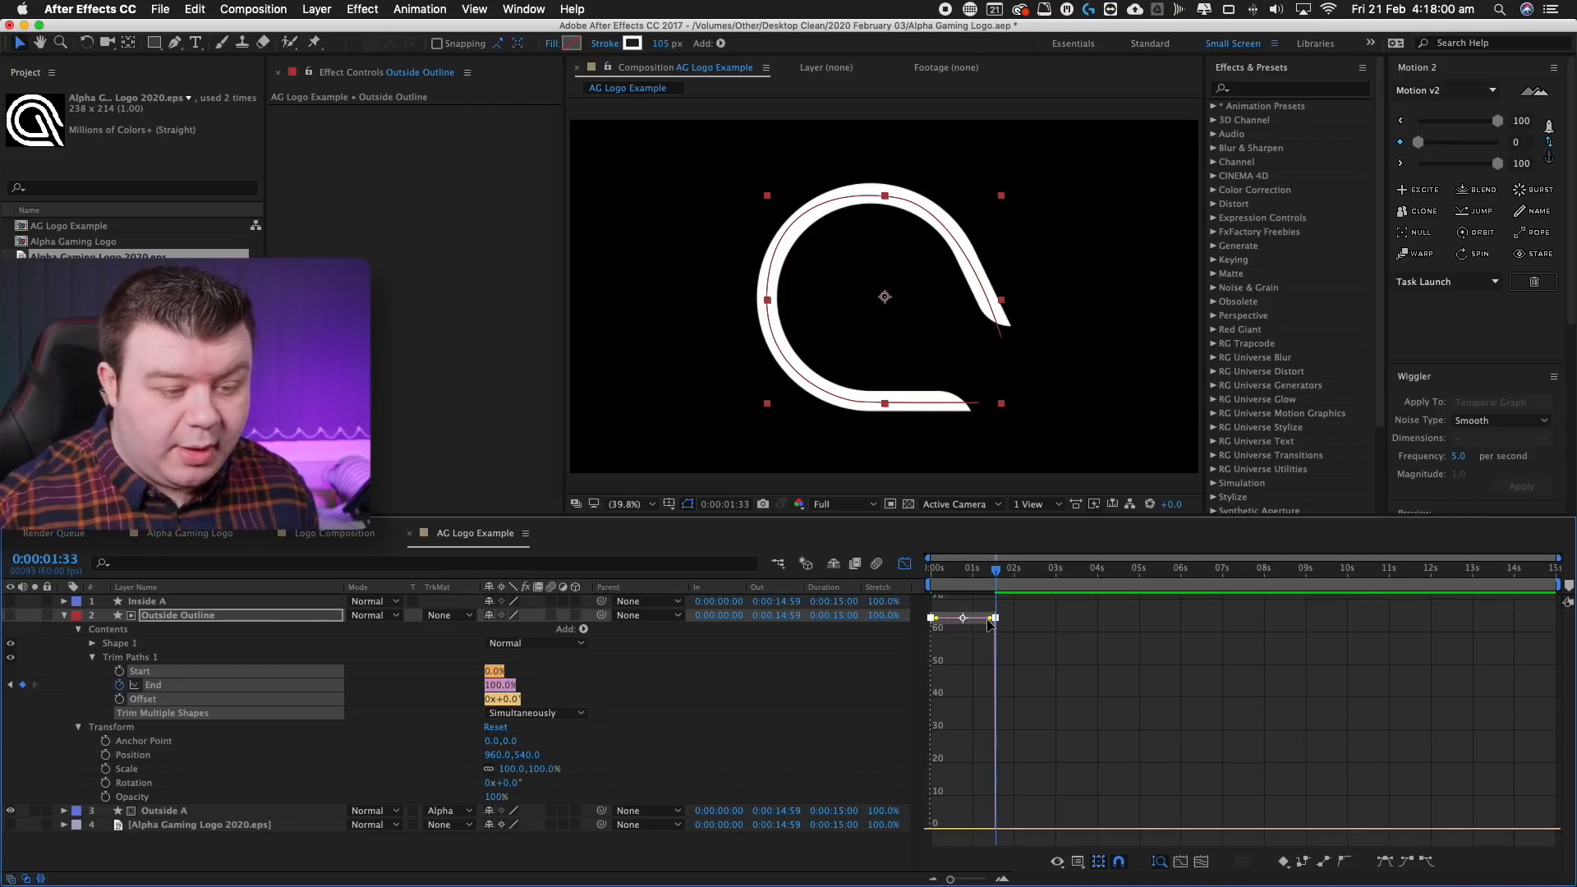
key("equal")
key("equal")
key("equal")
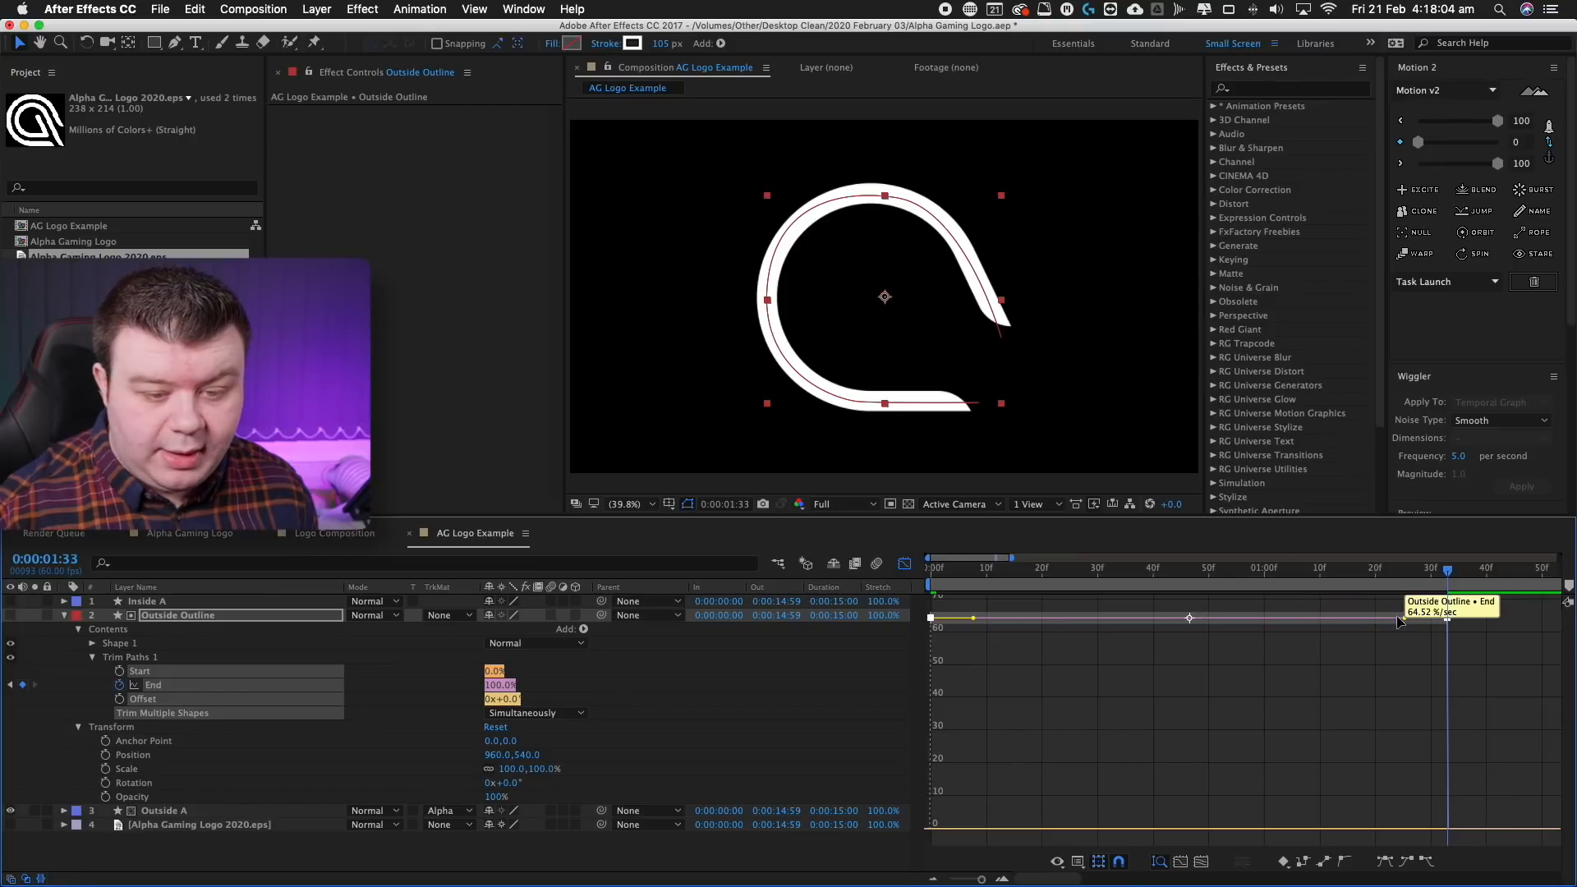
left_click_drag(1398, 619, 1153, 820)
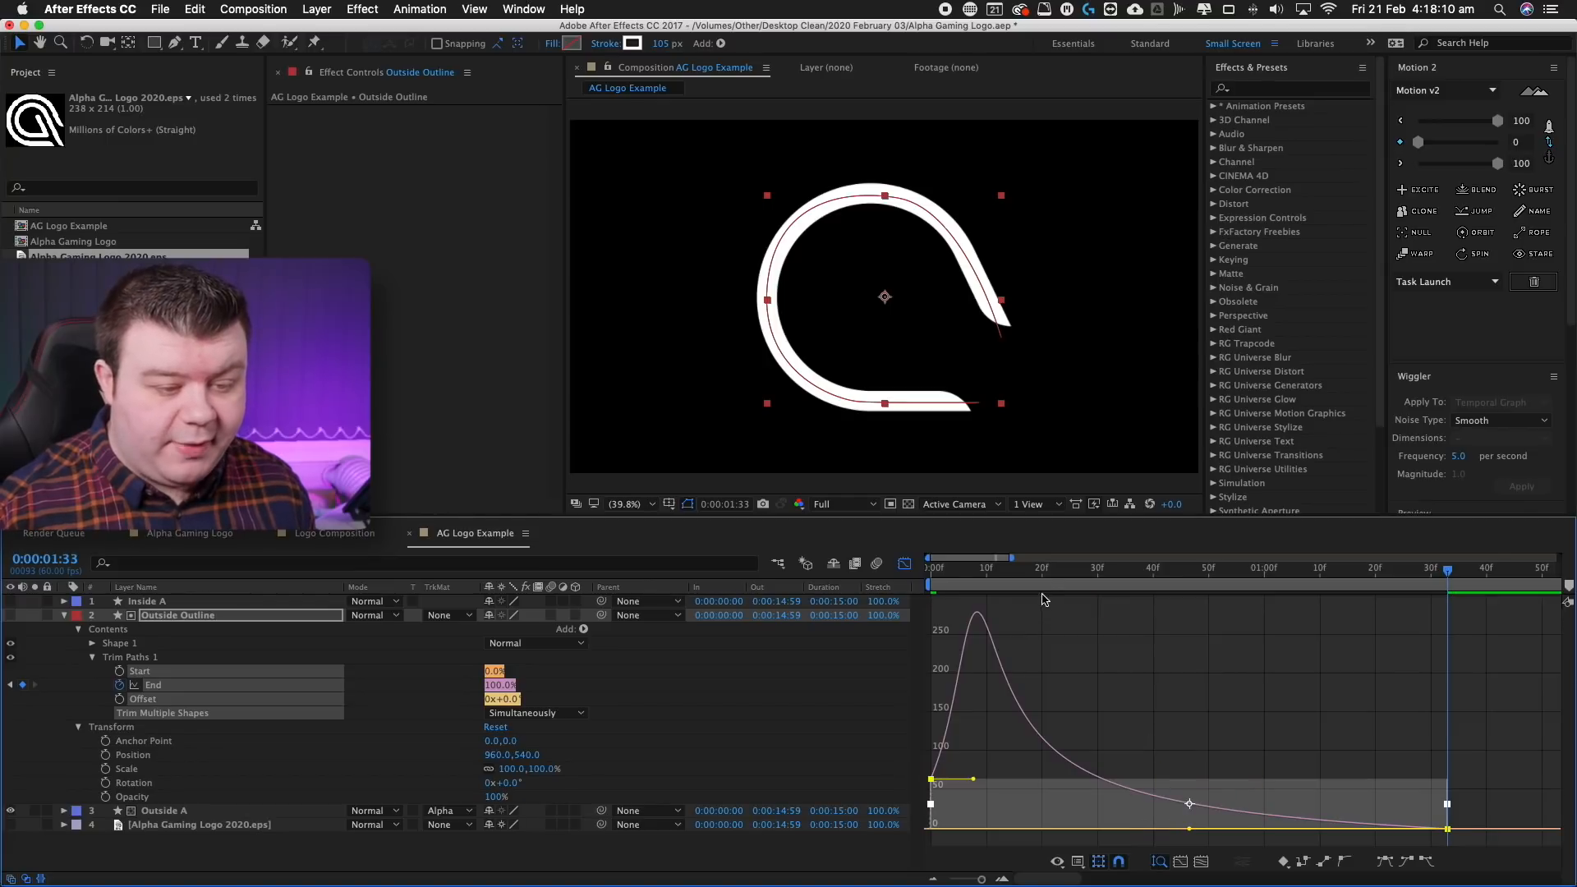
Preview the outer ring's eased reveal from the start and close the Graph Editor.
left_click_drag(1039, 574, 887, 583)
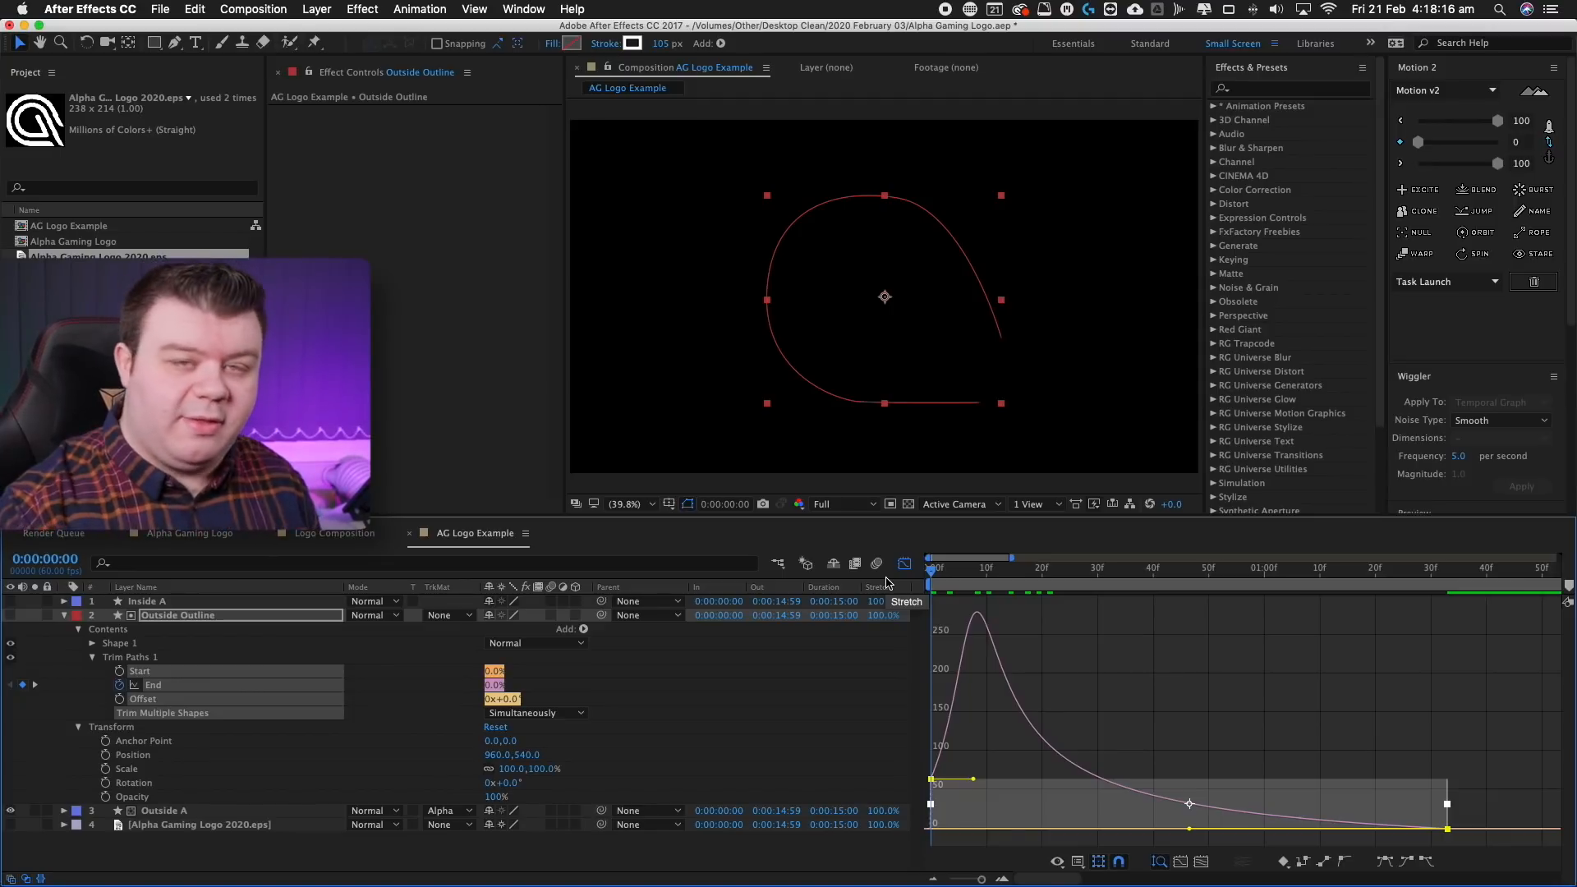
key("space")
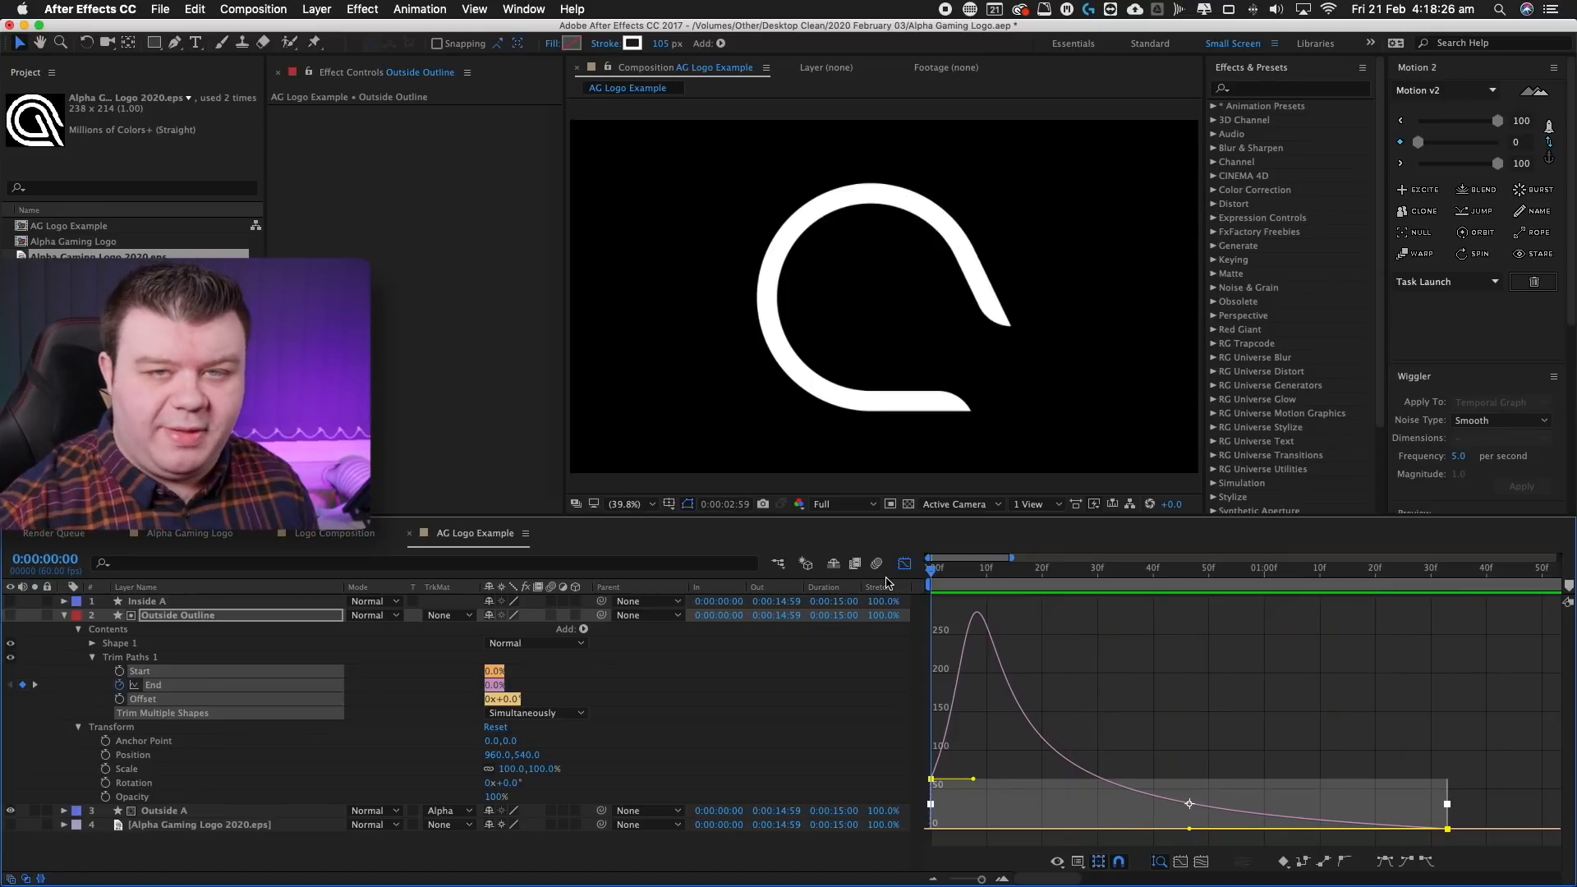
left_click(904, 564)
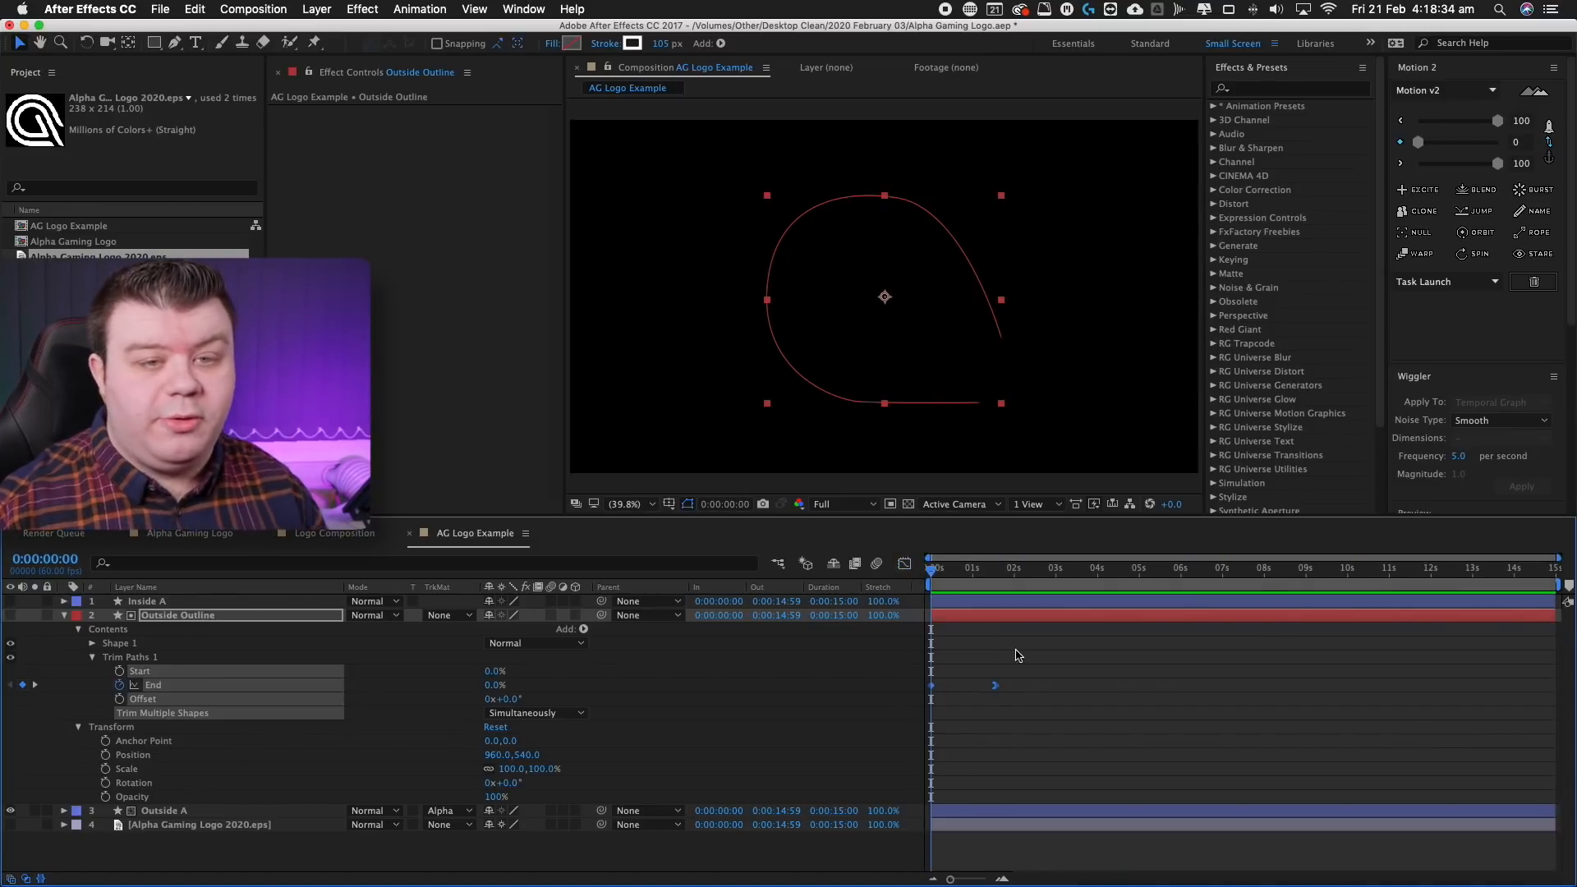
Ease both Trim Paths End keyframes in and out and preview the reveal.
left_click(1477, 164)
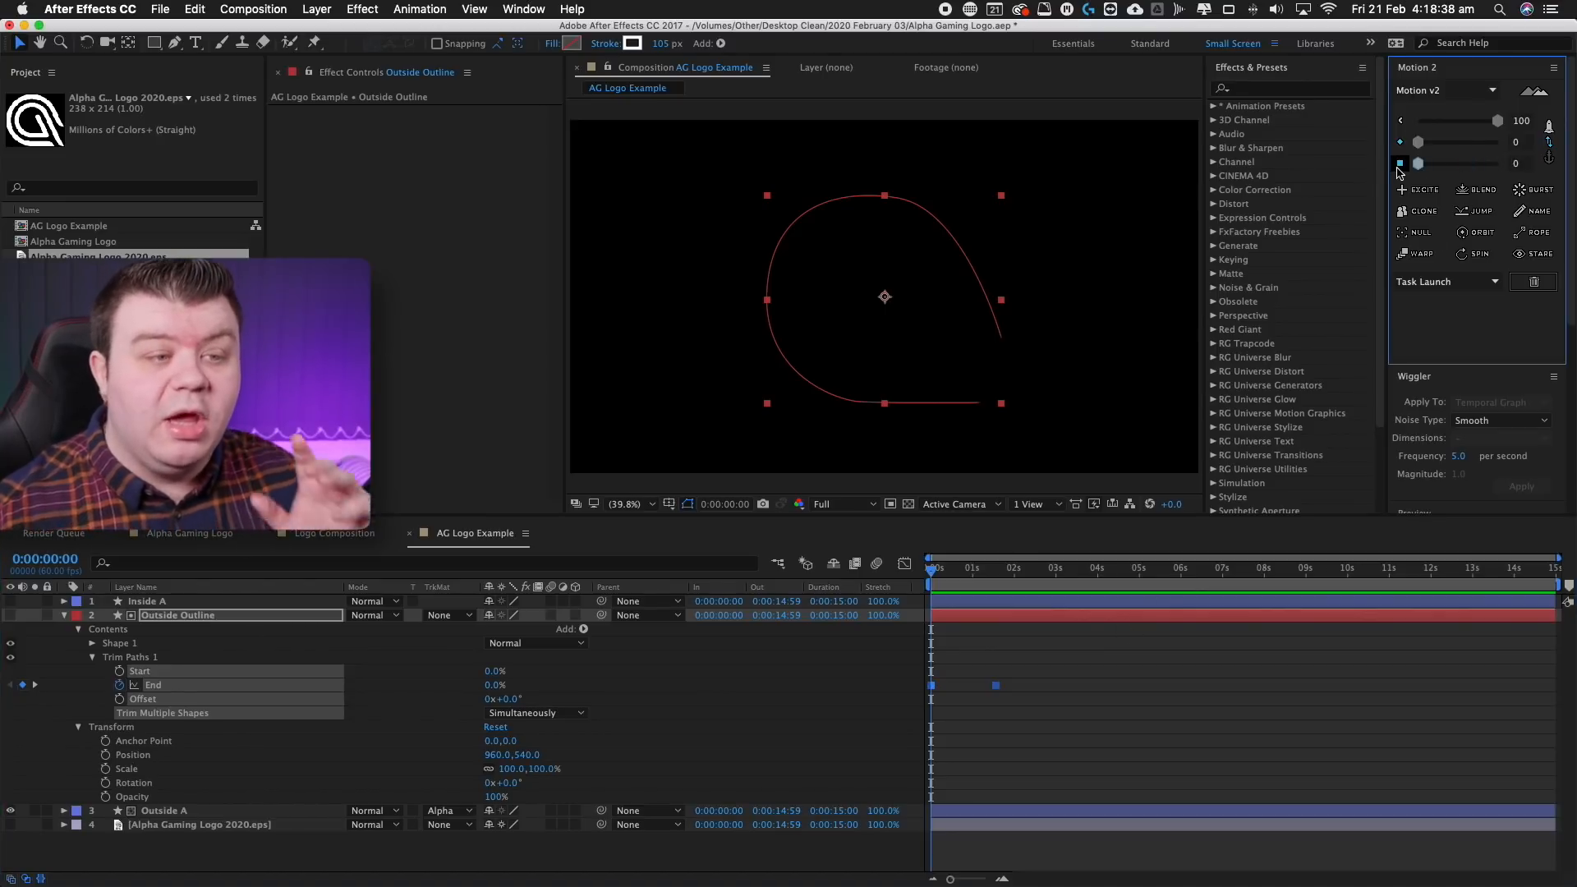
key("F9")
left_click(1017, 712)
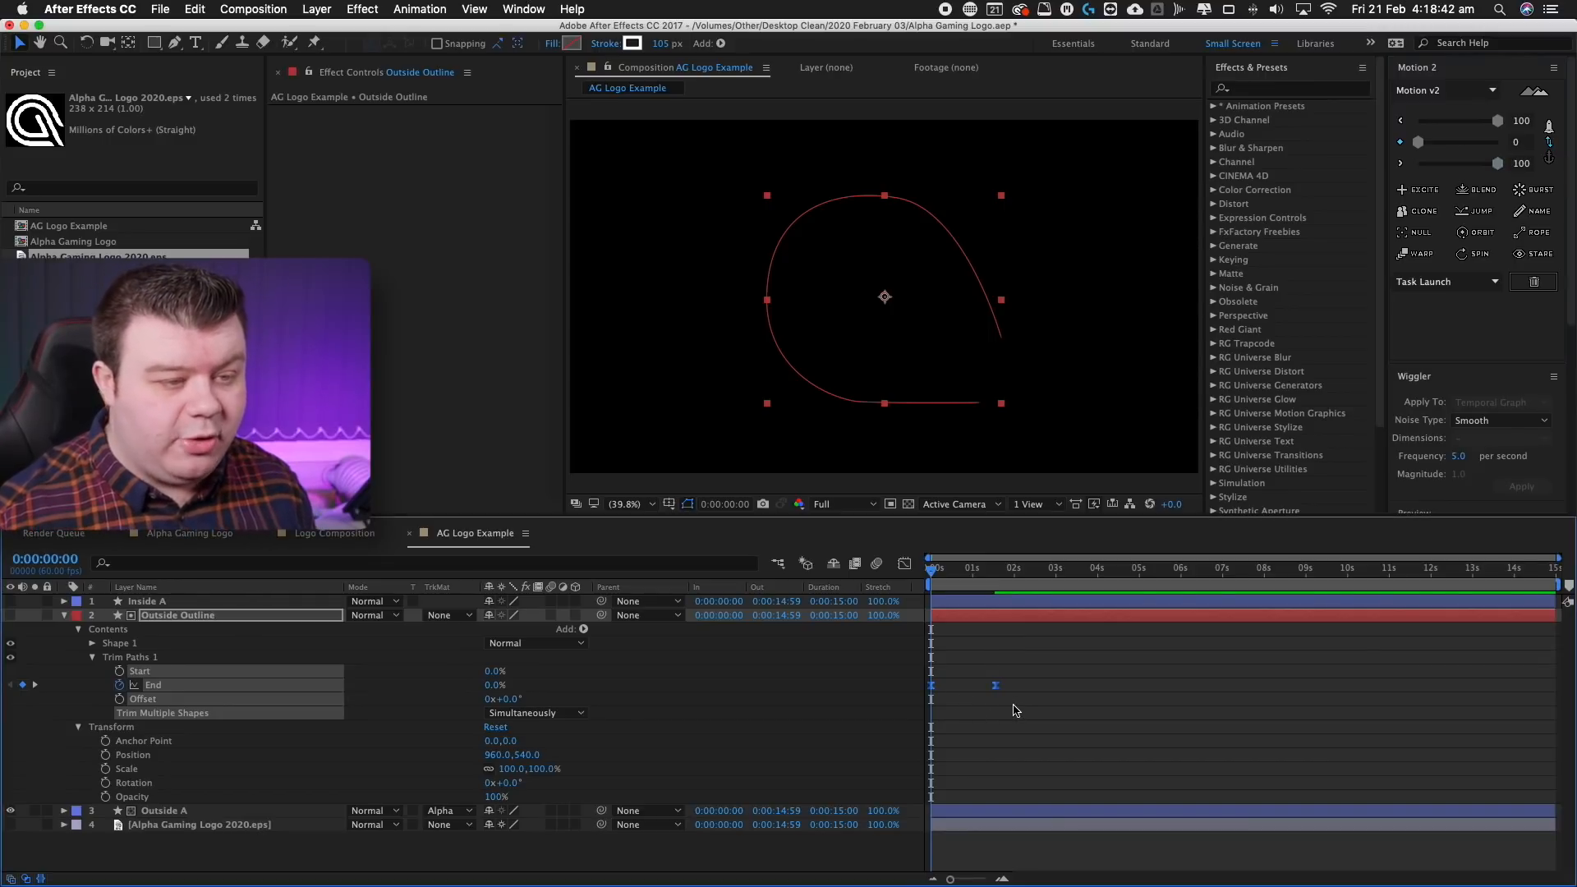
key("space")
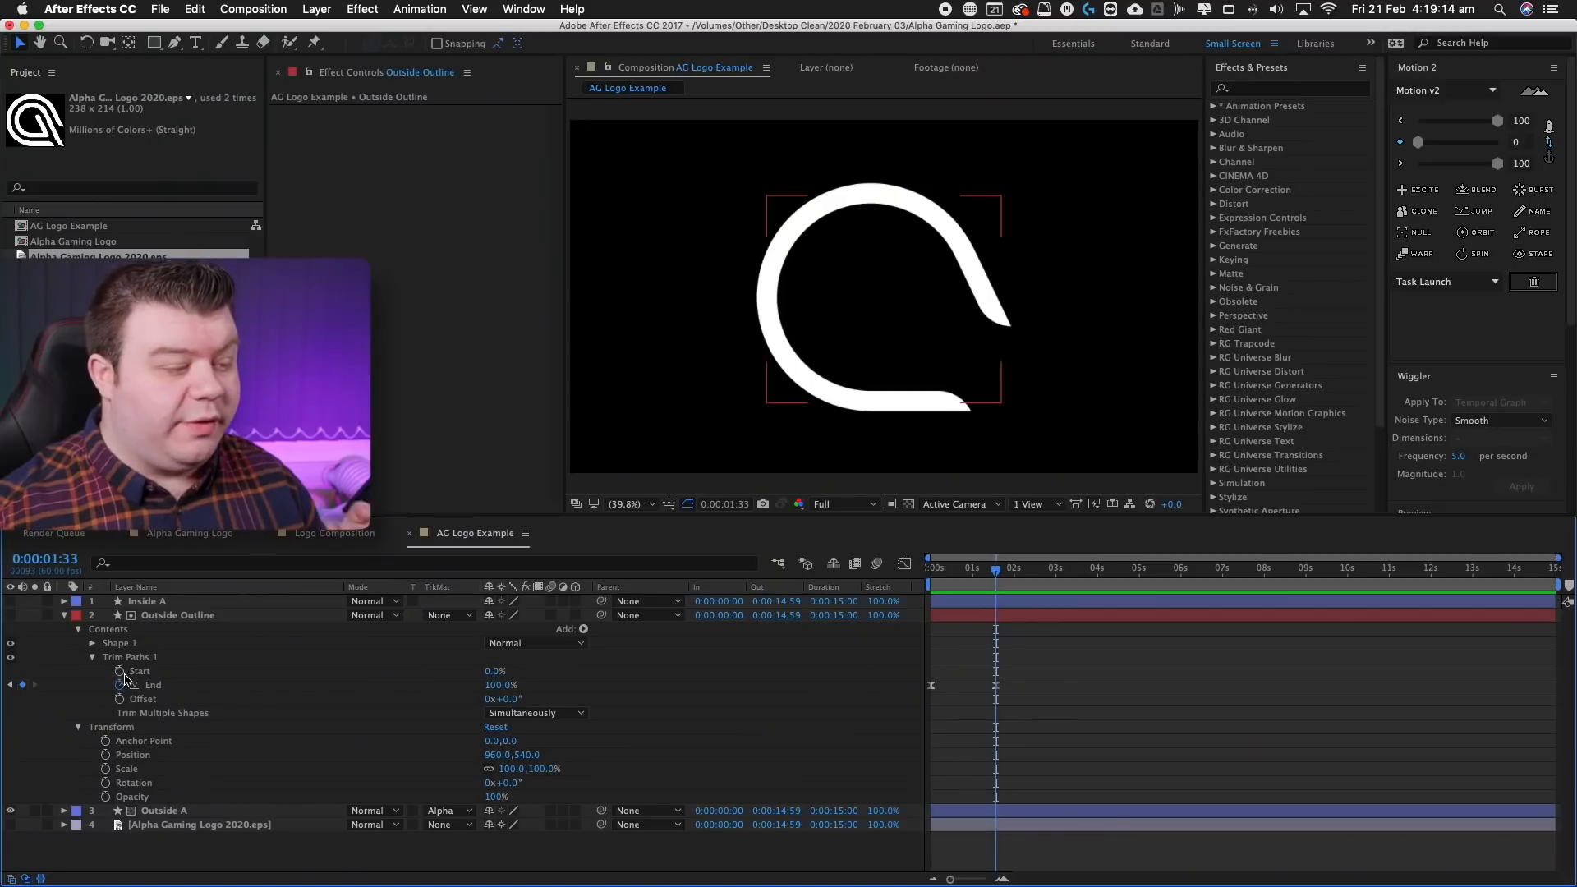
Keyframe the Trim Paths Start value from 0% at 0:00:00:00 to 100% at 0:00:01:33 and ease both keyframes.
left_click(246, 615)
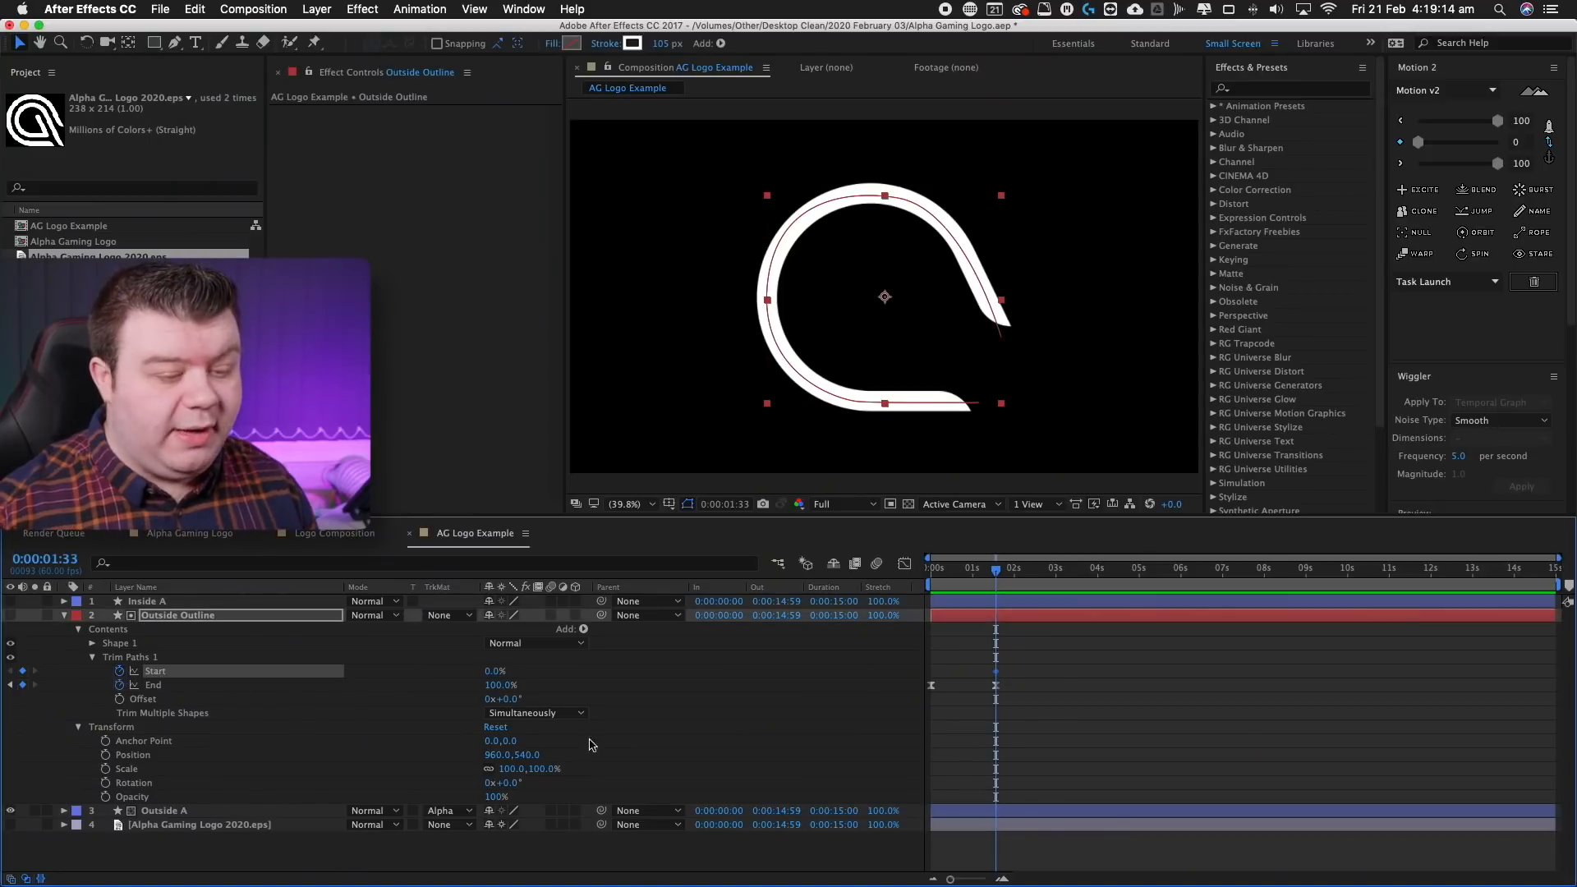
left_click_drag(494, 671, 605, 663)
left_click_drag(1015, 657, 905, 707)
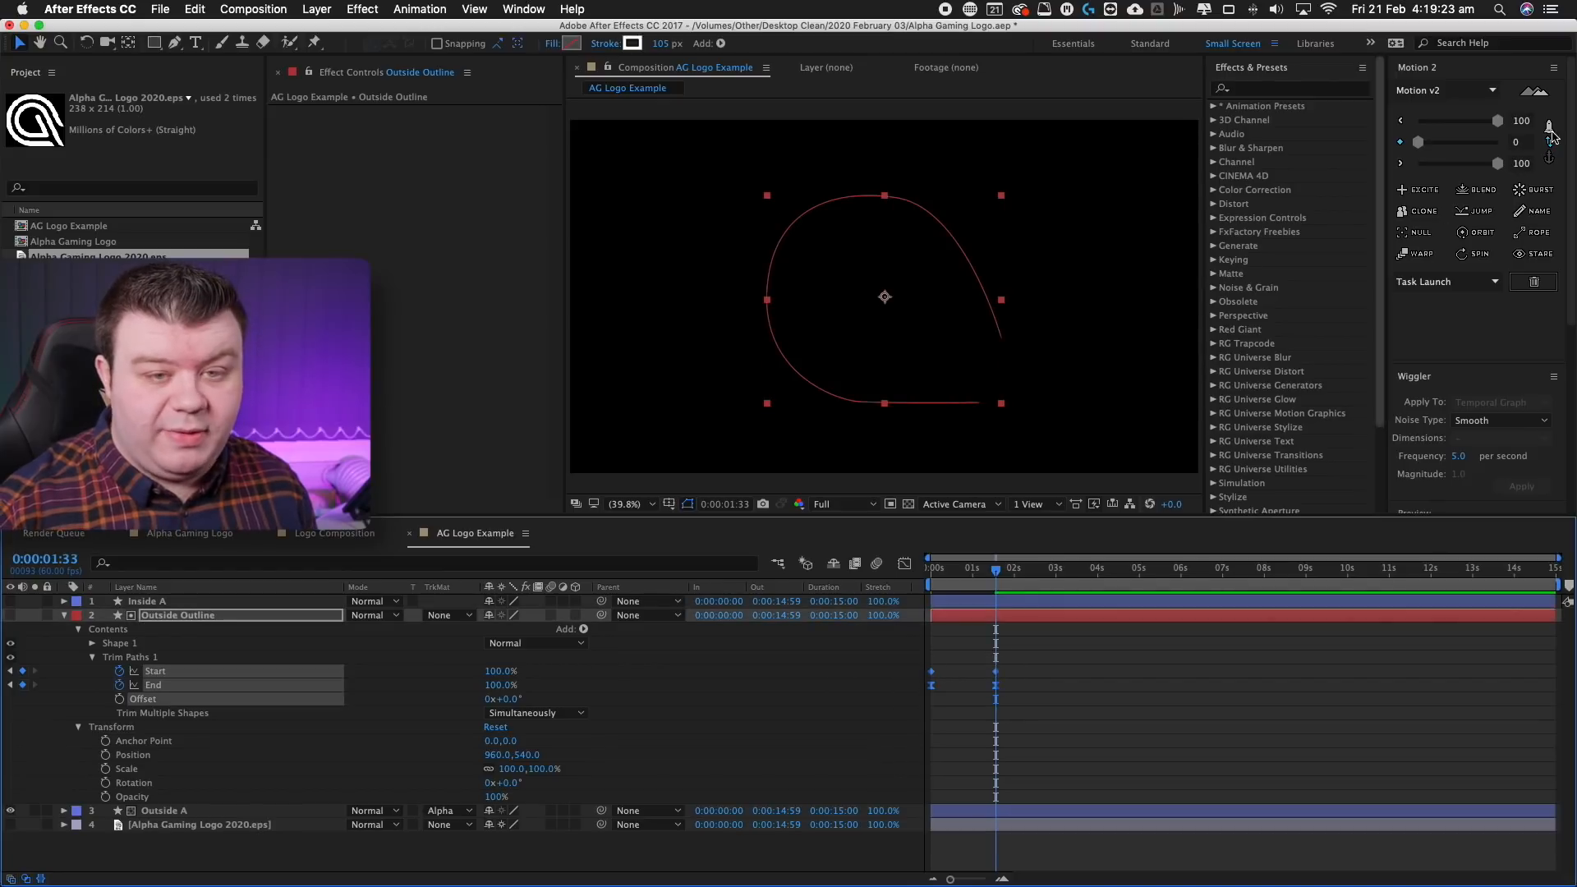
left_click(1496, 164)
left_click(1045, 728)
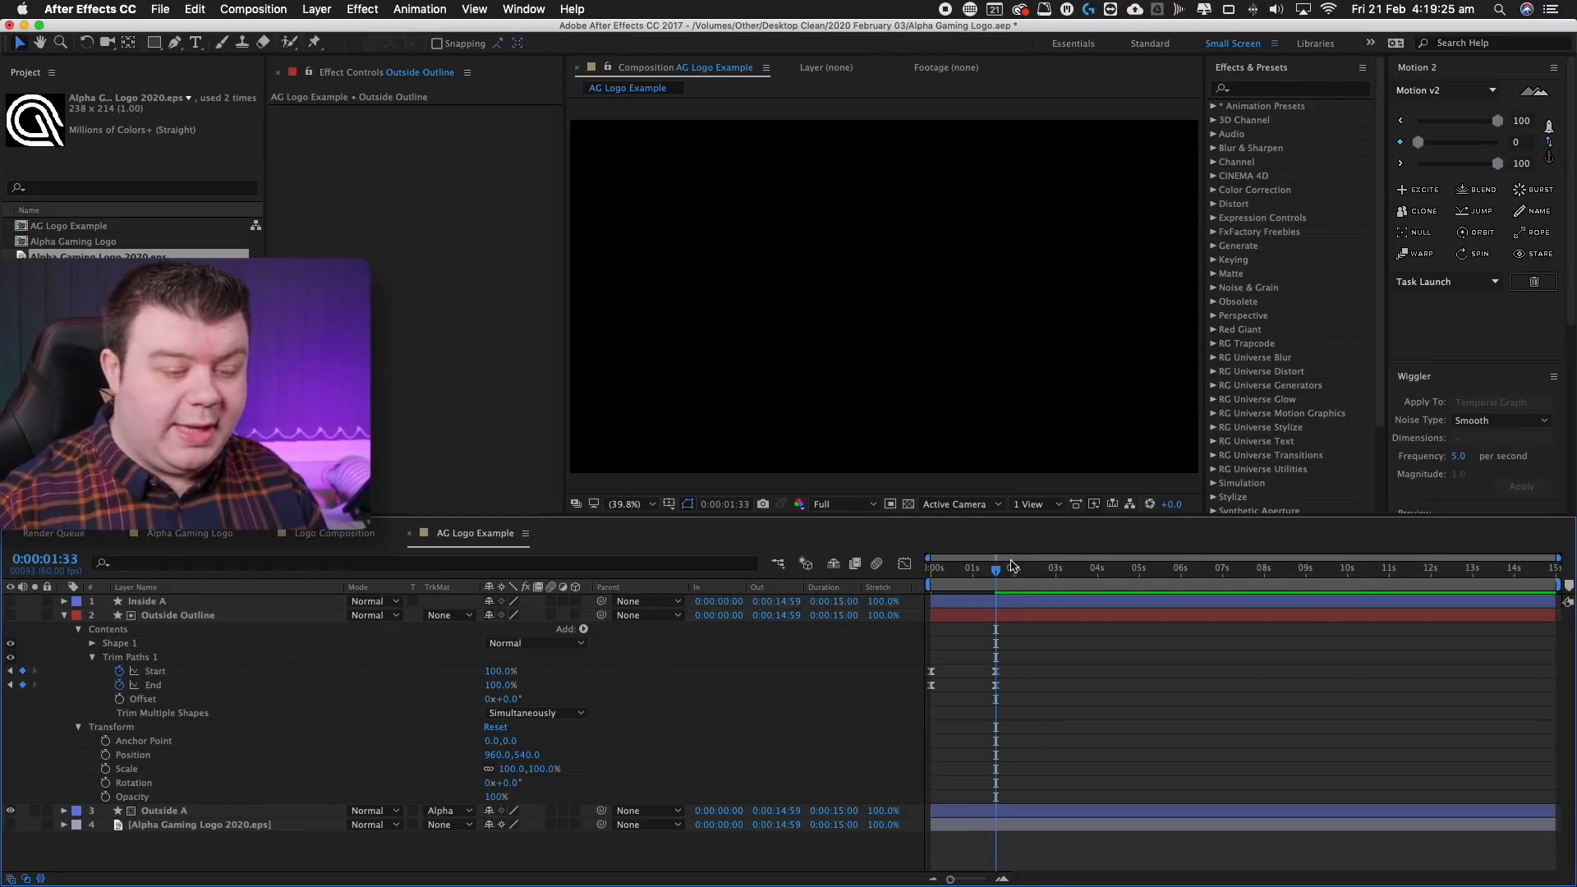
Shift both Start keyframes about a third of a second behind the End keyframes and preview the travelling stroke.
left_click_drag(988, 578, 908, 573)
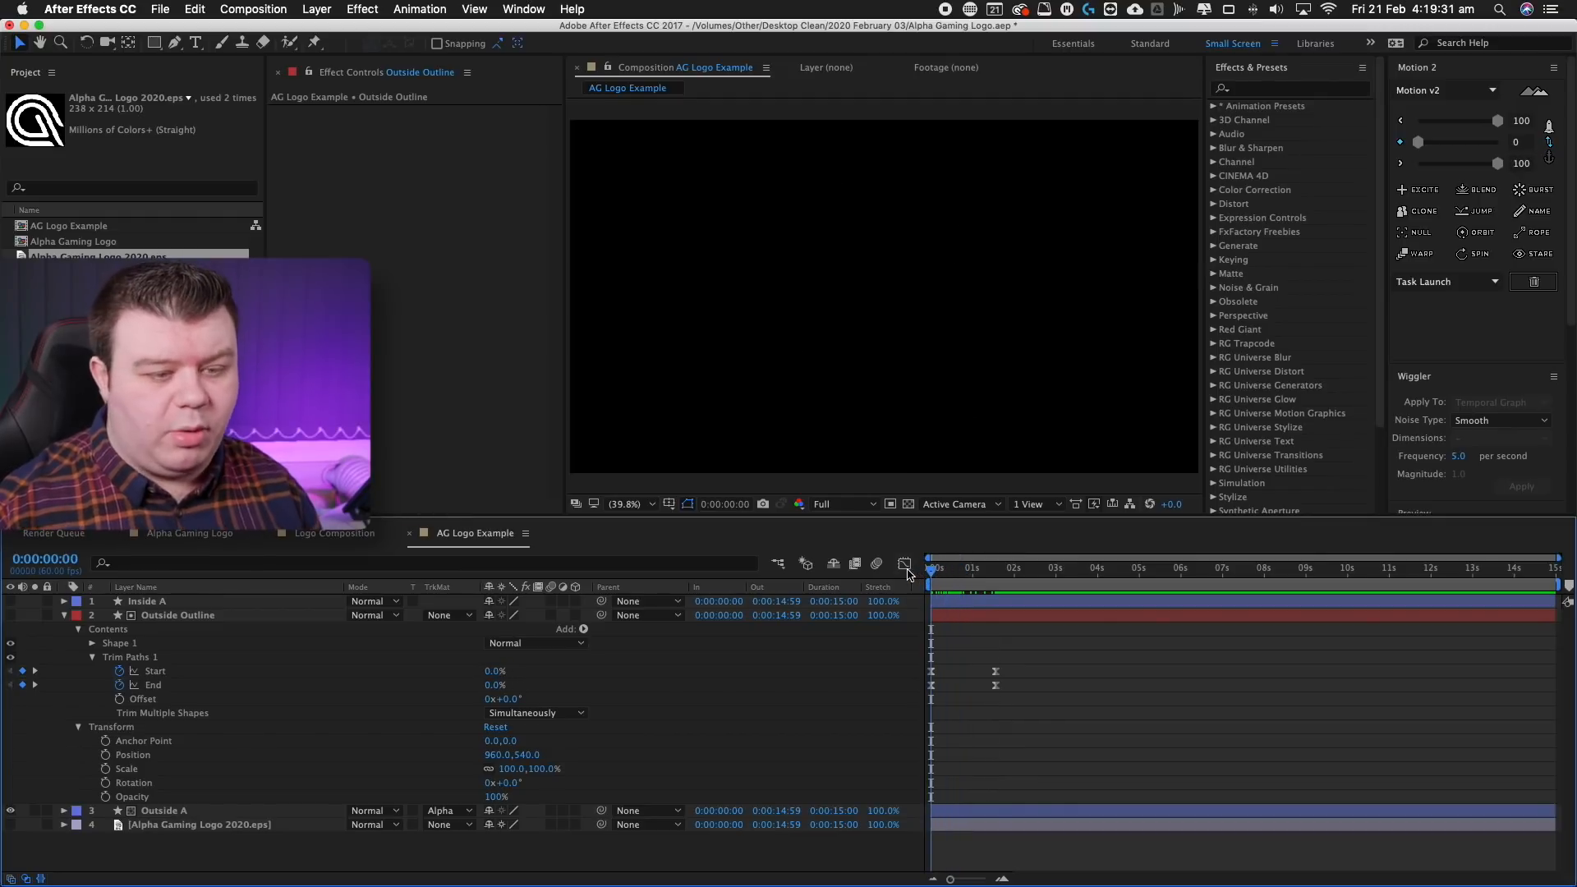
left_click_drag(1043, 664, 946, 671)
key("space")
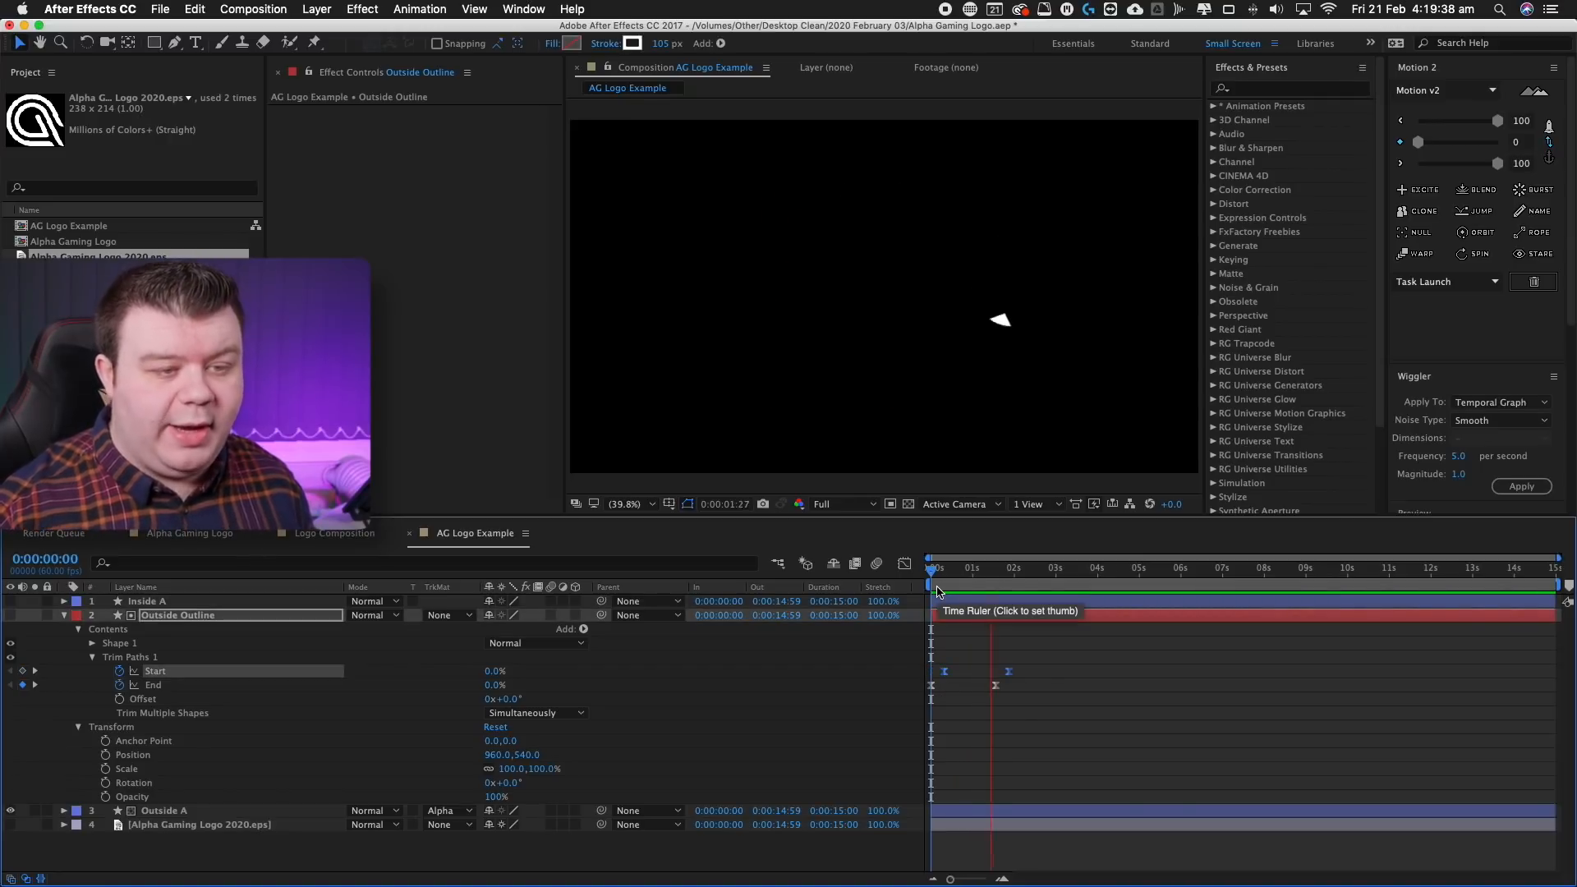
key("space")
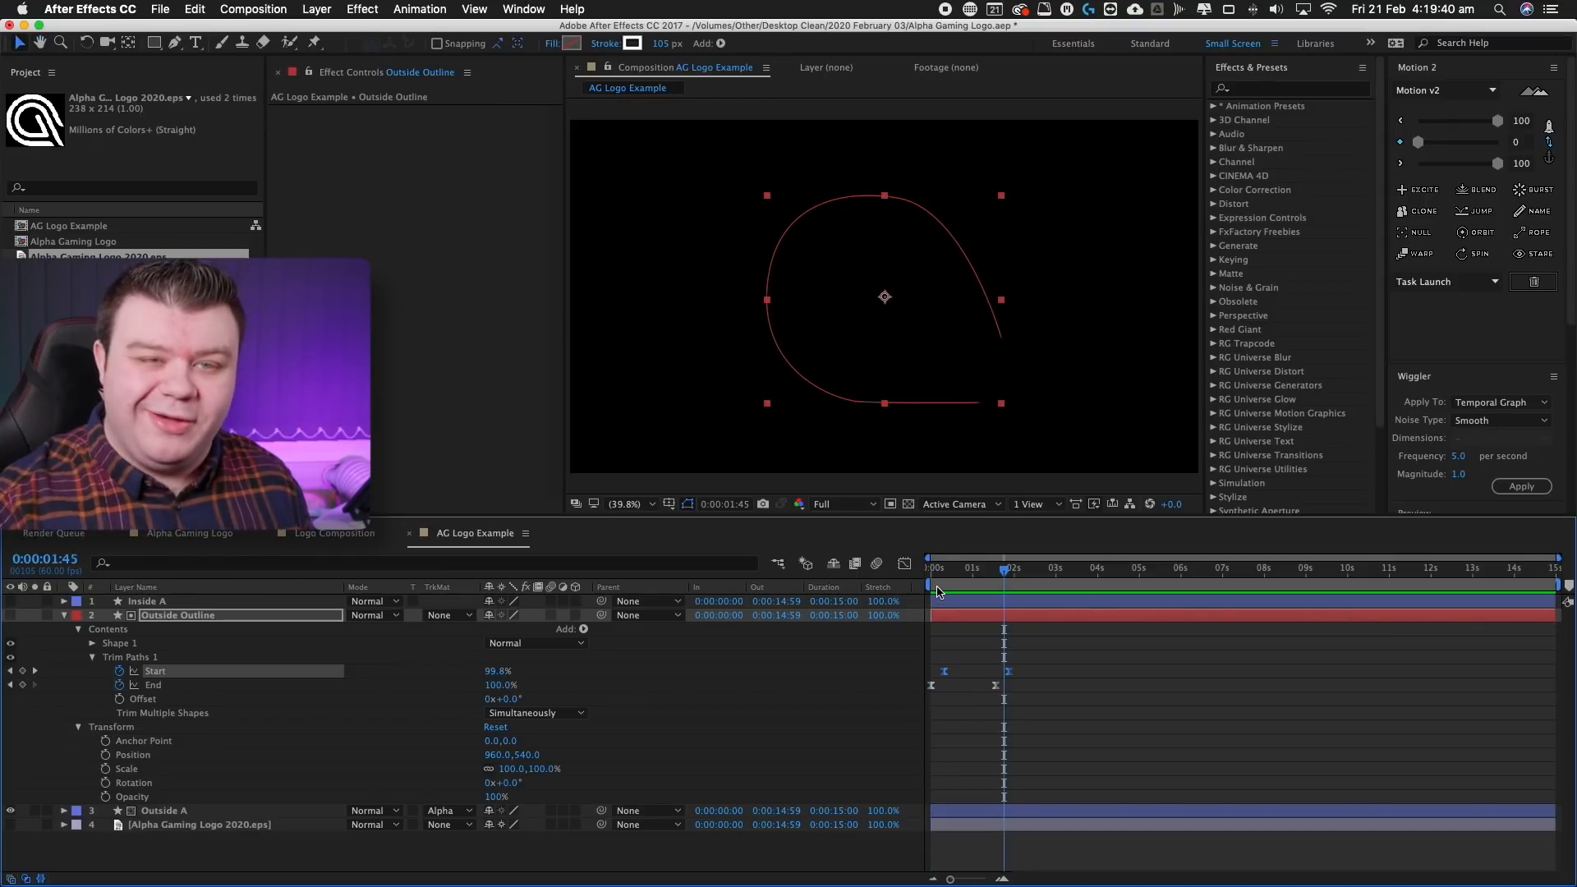
key("Home")
key("space")
key("space")
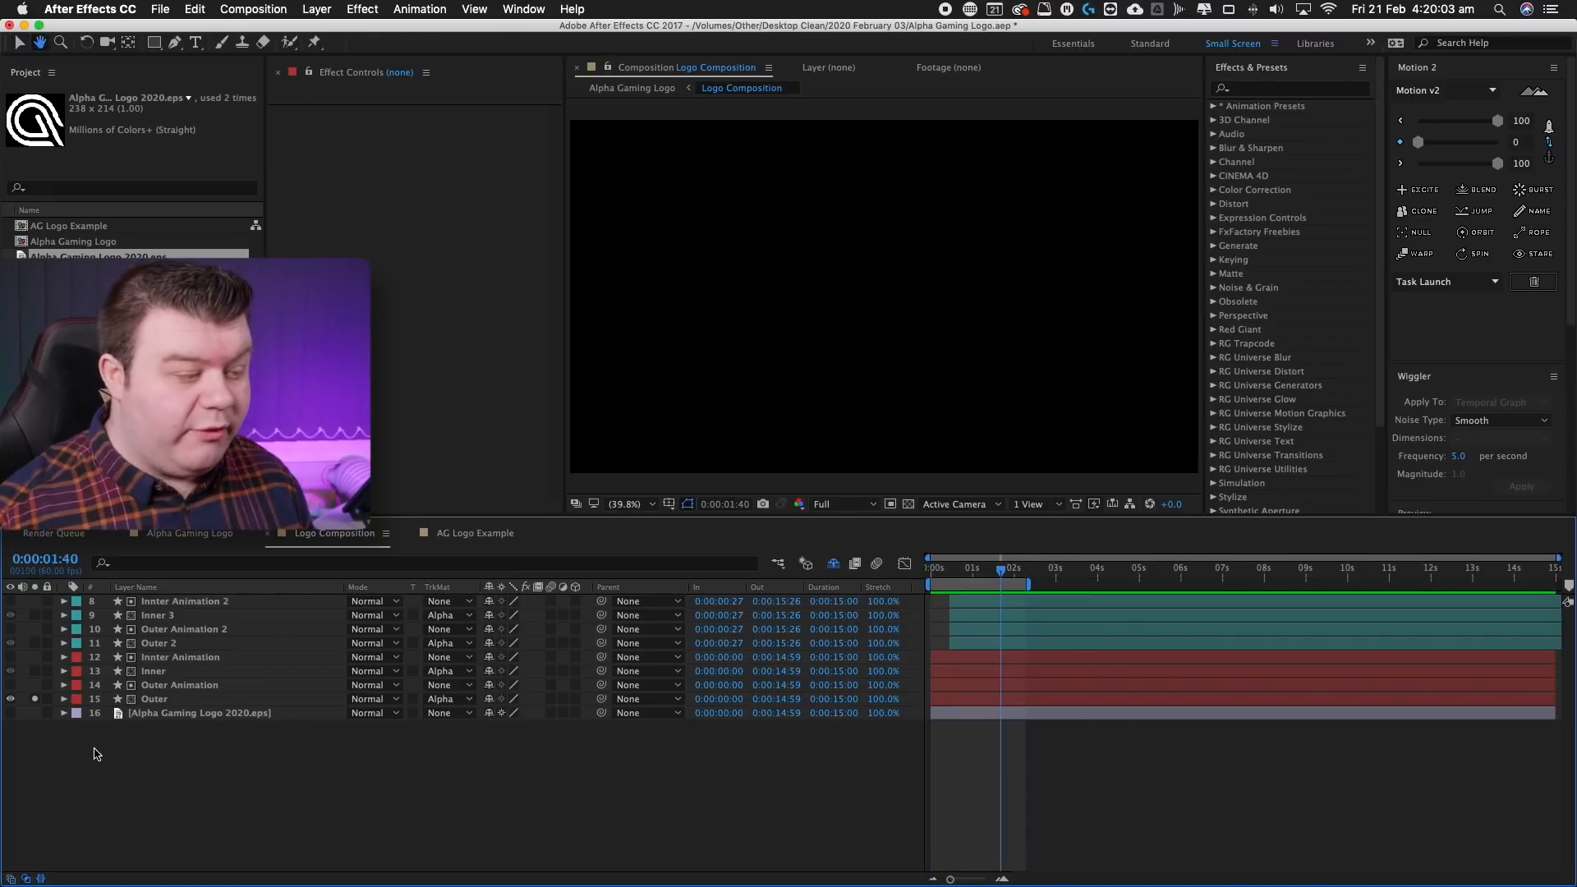
Review the inner and outer logo animations in Logo Composition by soloing their layers and scrubbing through the timeline.
left_click(35, 671)
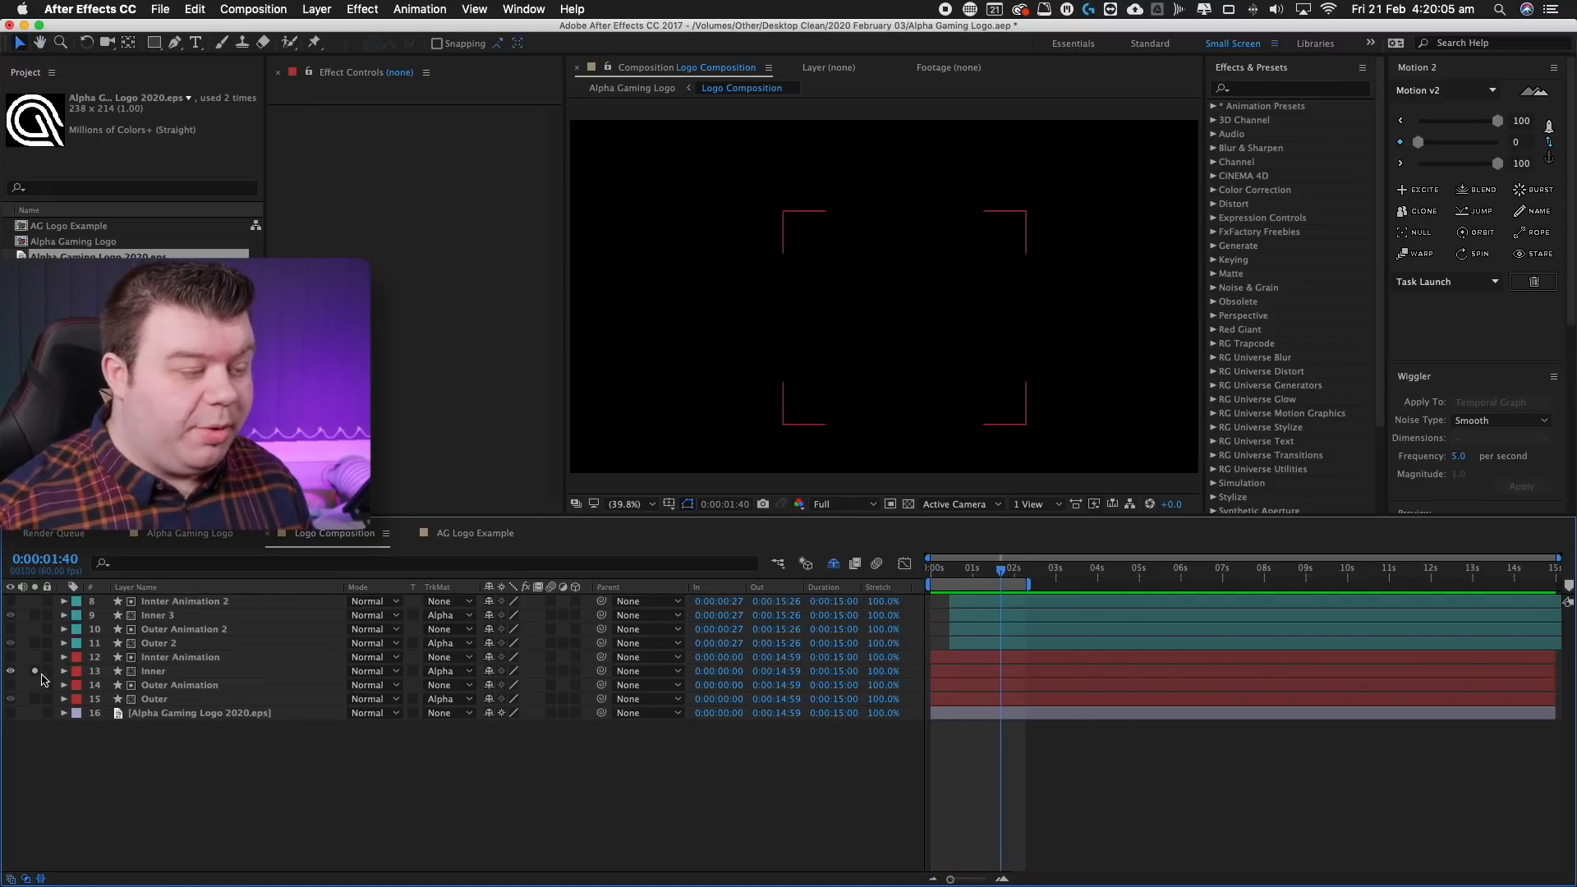
left_click_drag(957, 577, 875, 581)
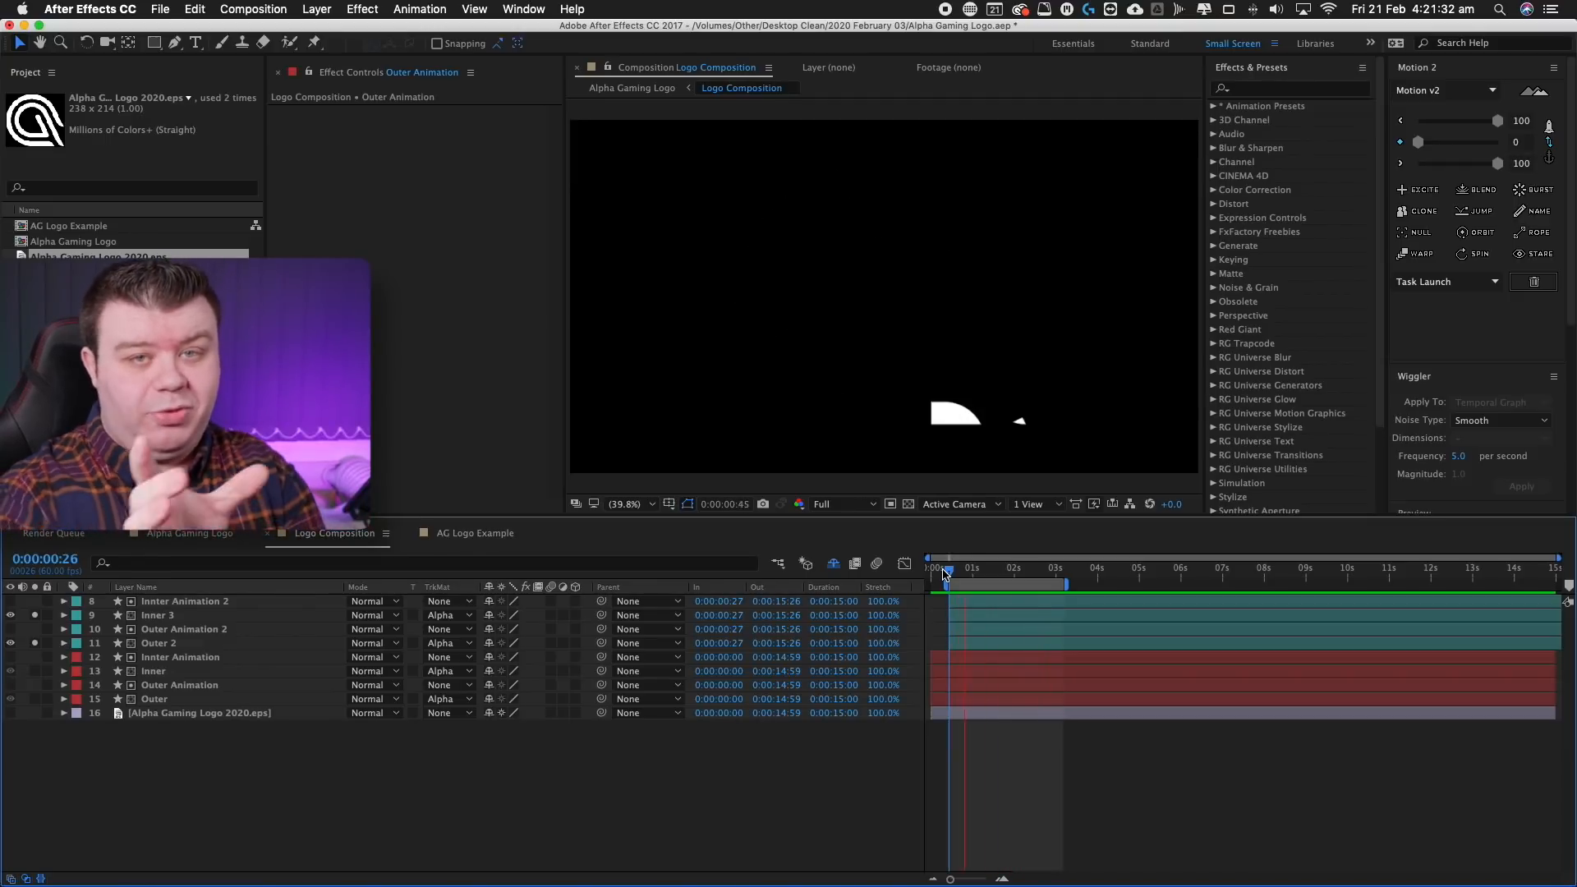
left_click_drag(946, 572, 1029, 573)
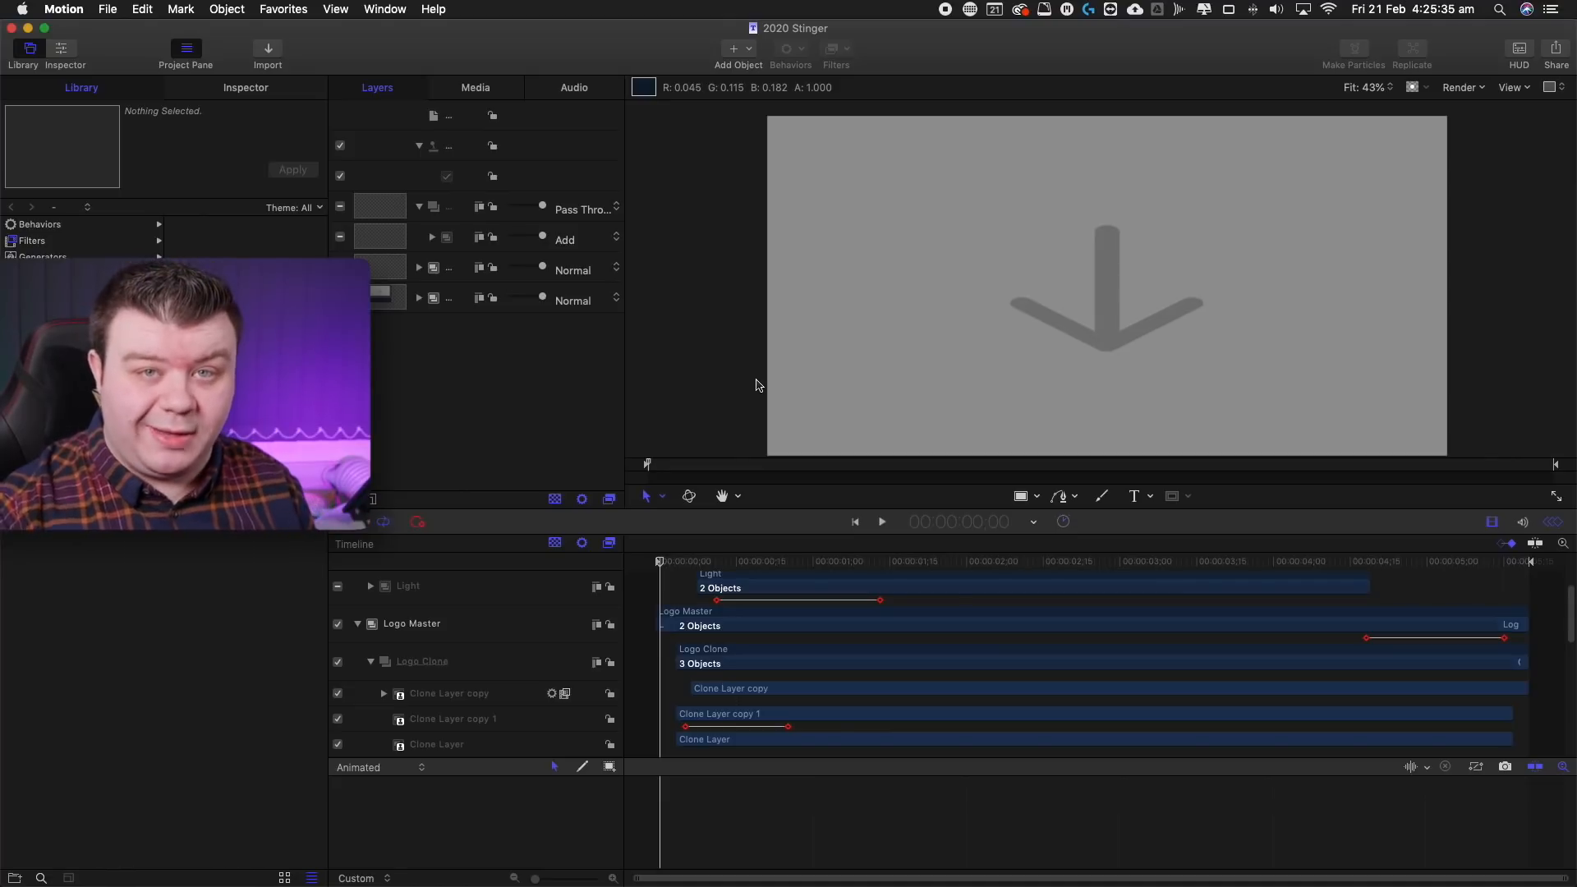
Expand Video & Background, hide the Extras, Light and Logo Master layers, and preview the opening frames of the Video group.
left_click(417, 298)
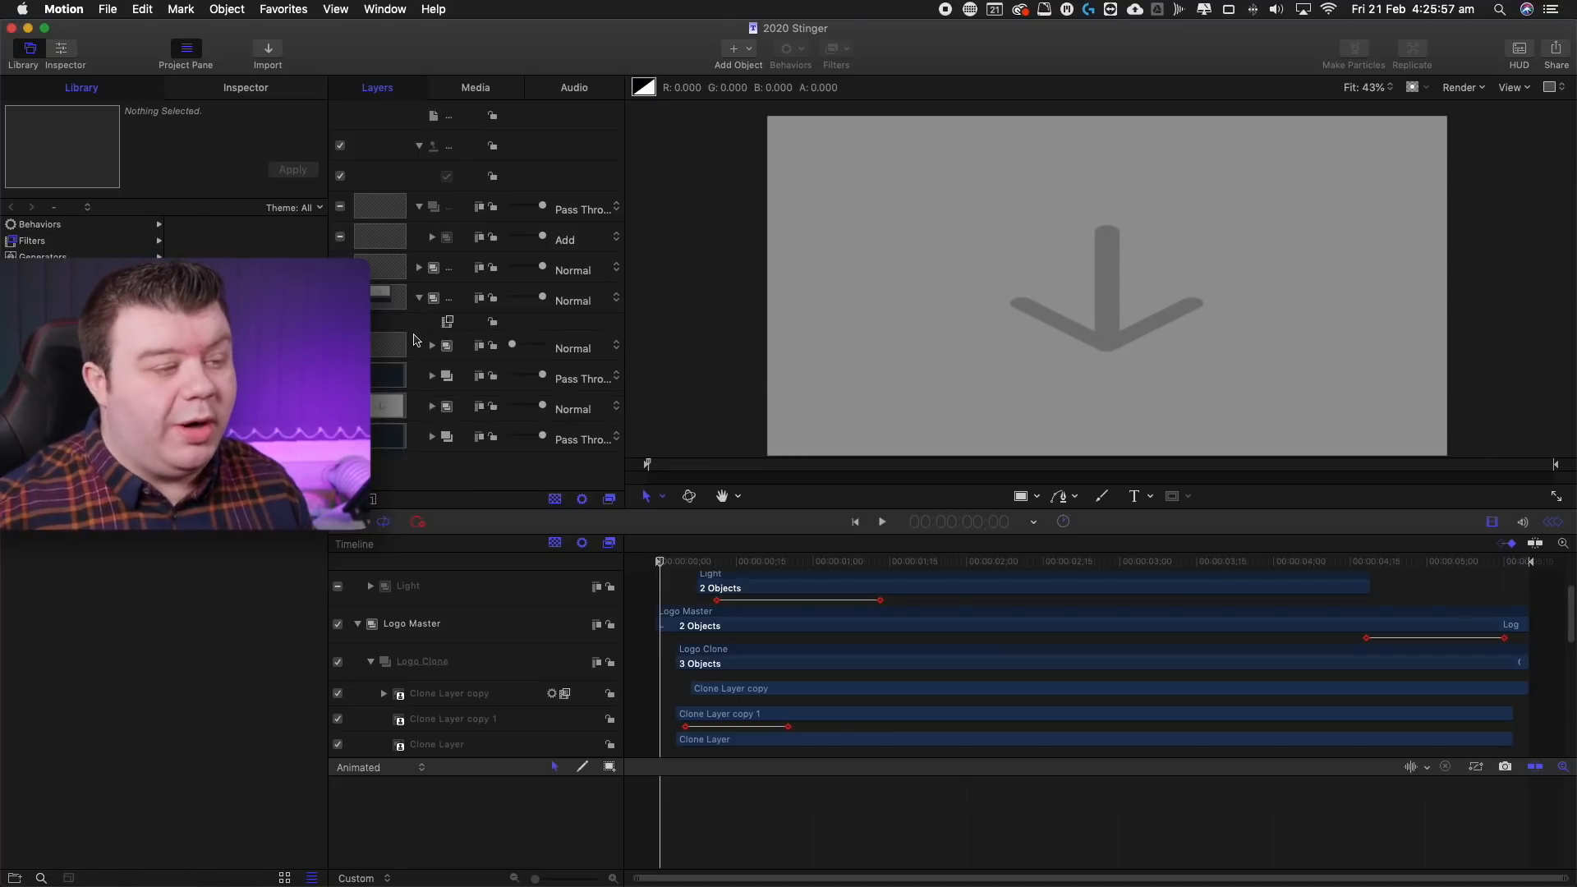
left_click(339, 236)
left_click(340, 207)
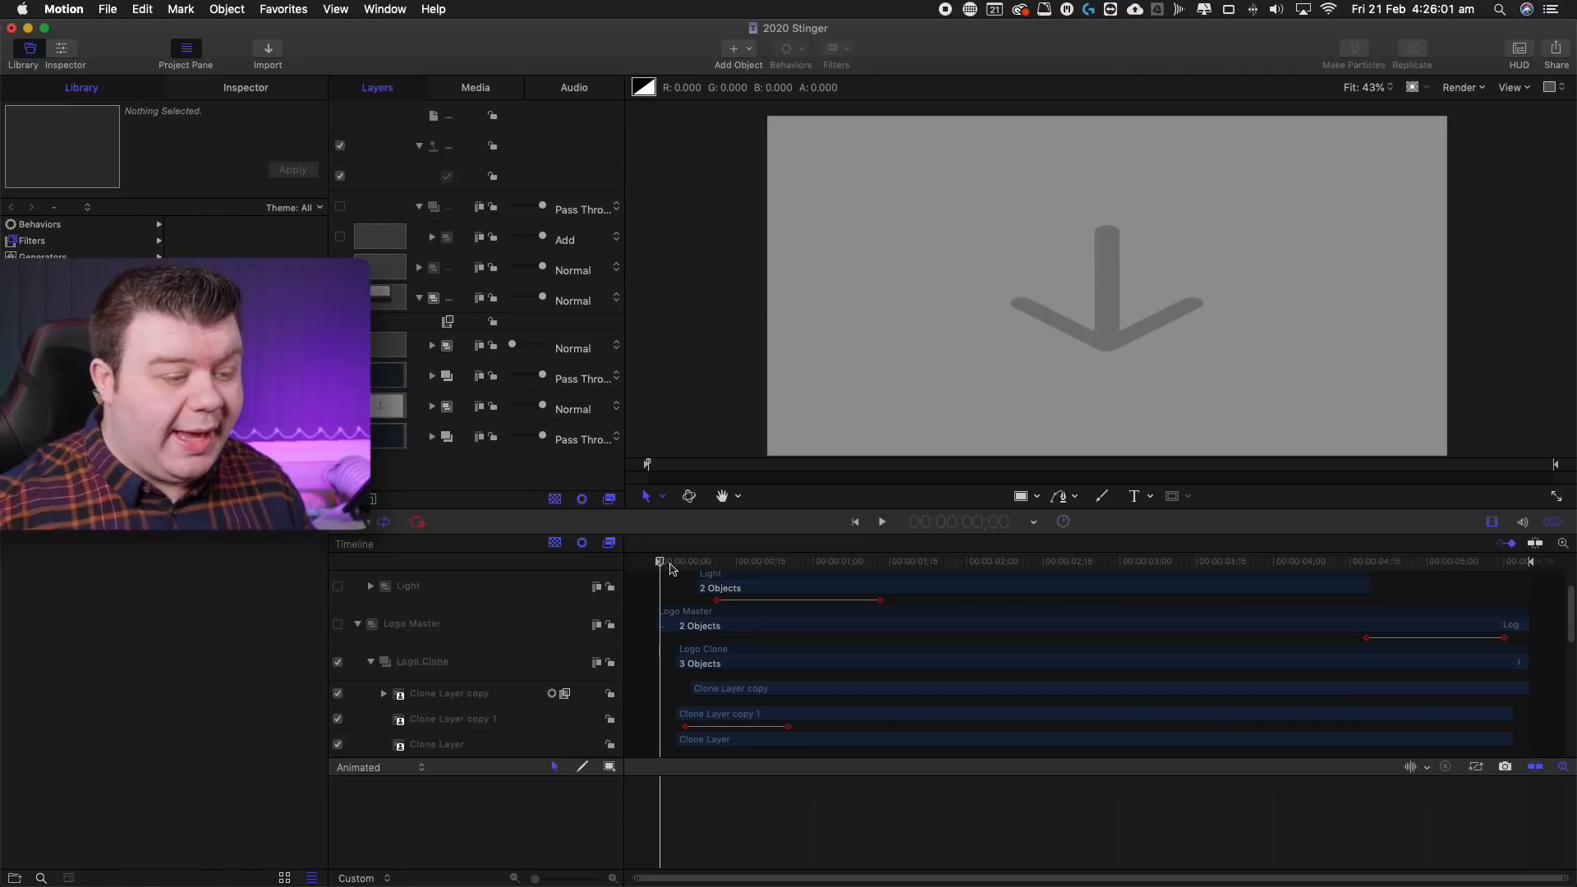
left_click(500, 408)
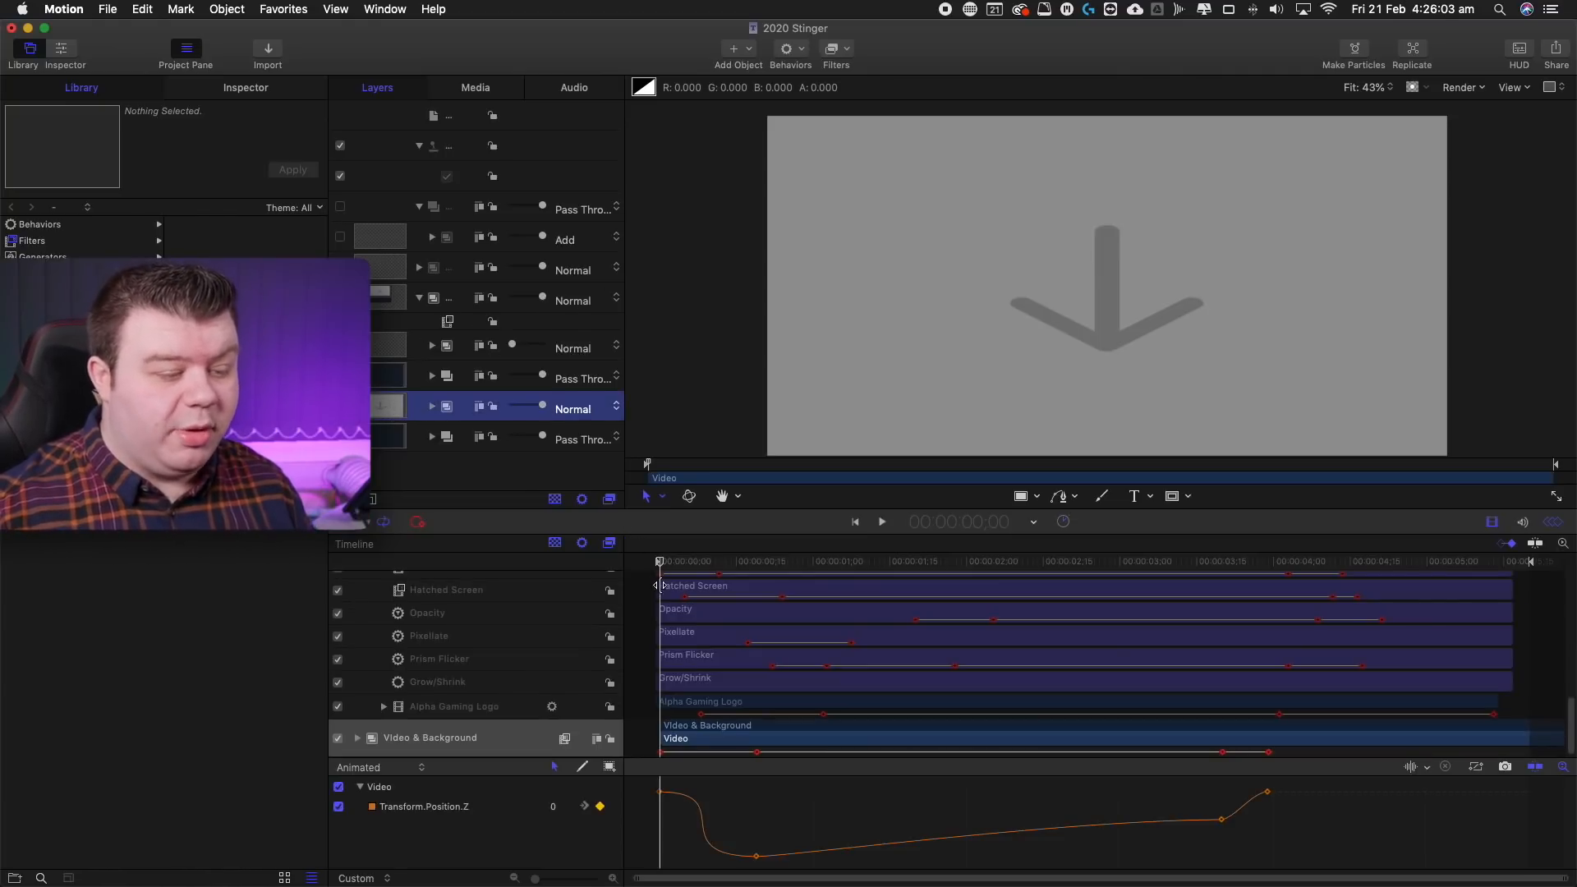
left_click_drag(678, 565, 697, 562)
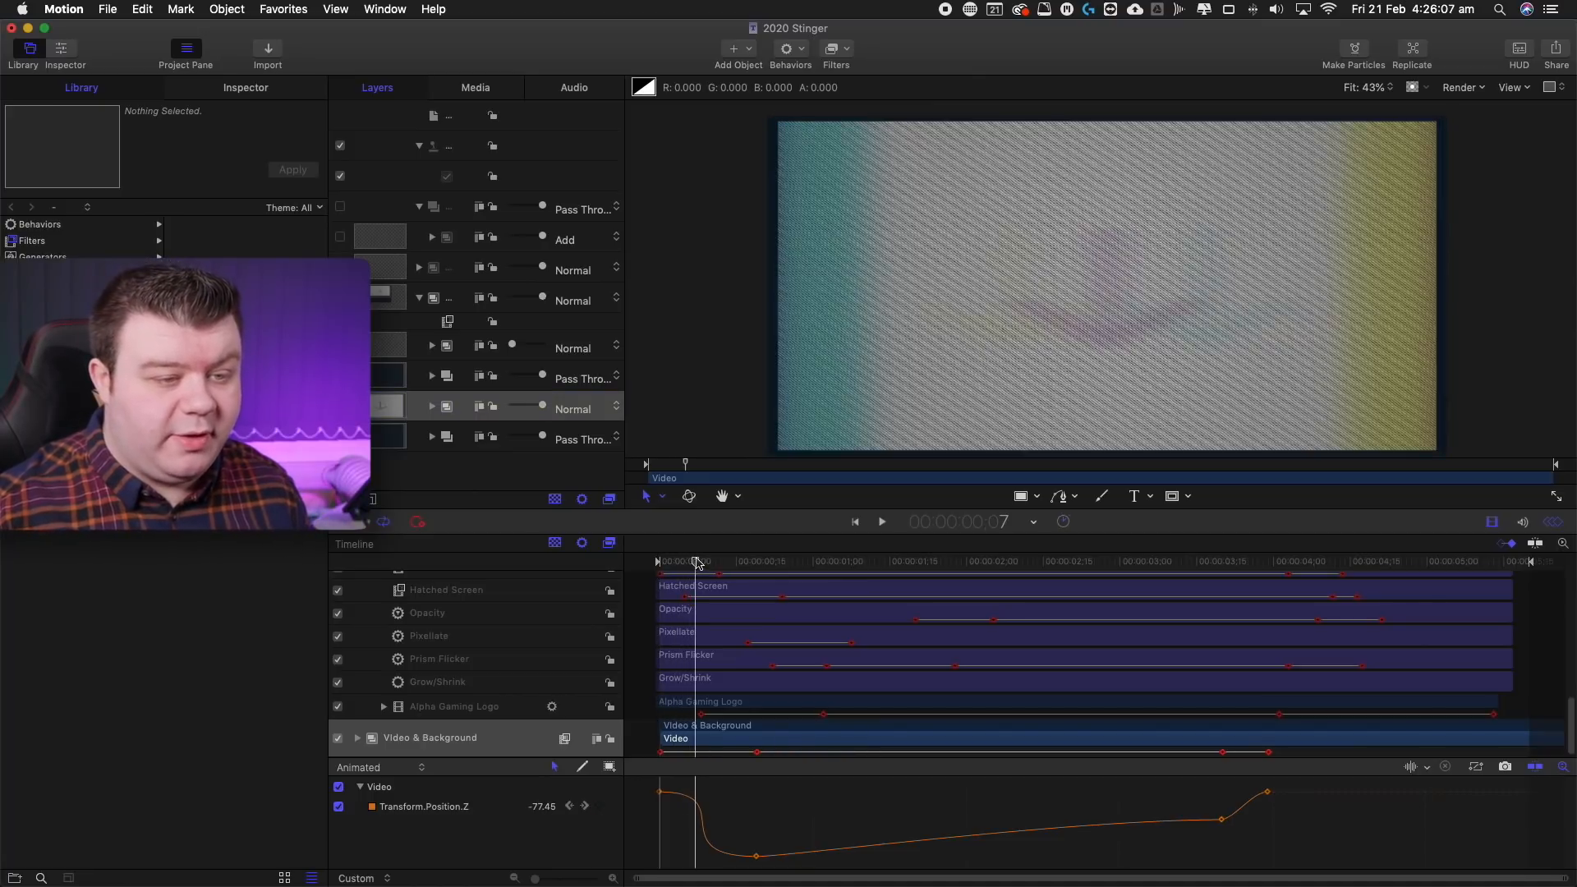
Review the Pixellate and Hatched Screen filters in the Video group while scrubbing through the first 15 frames.
left_click(431, 410)
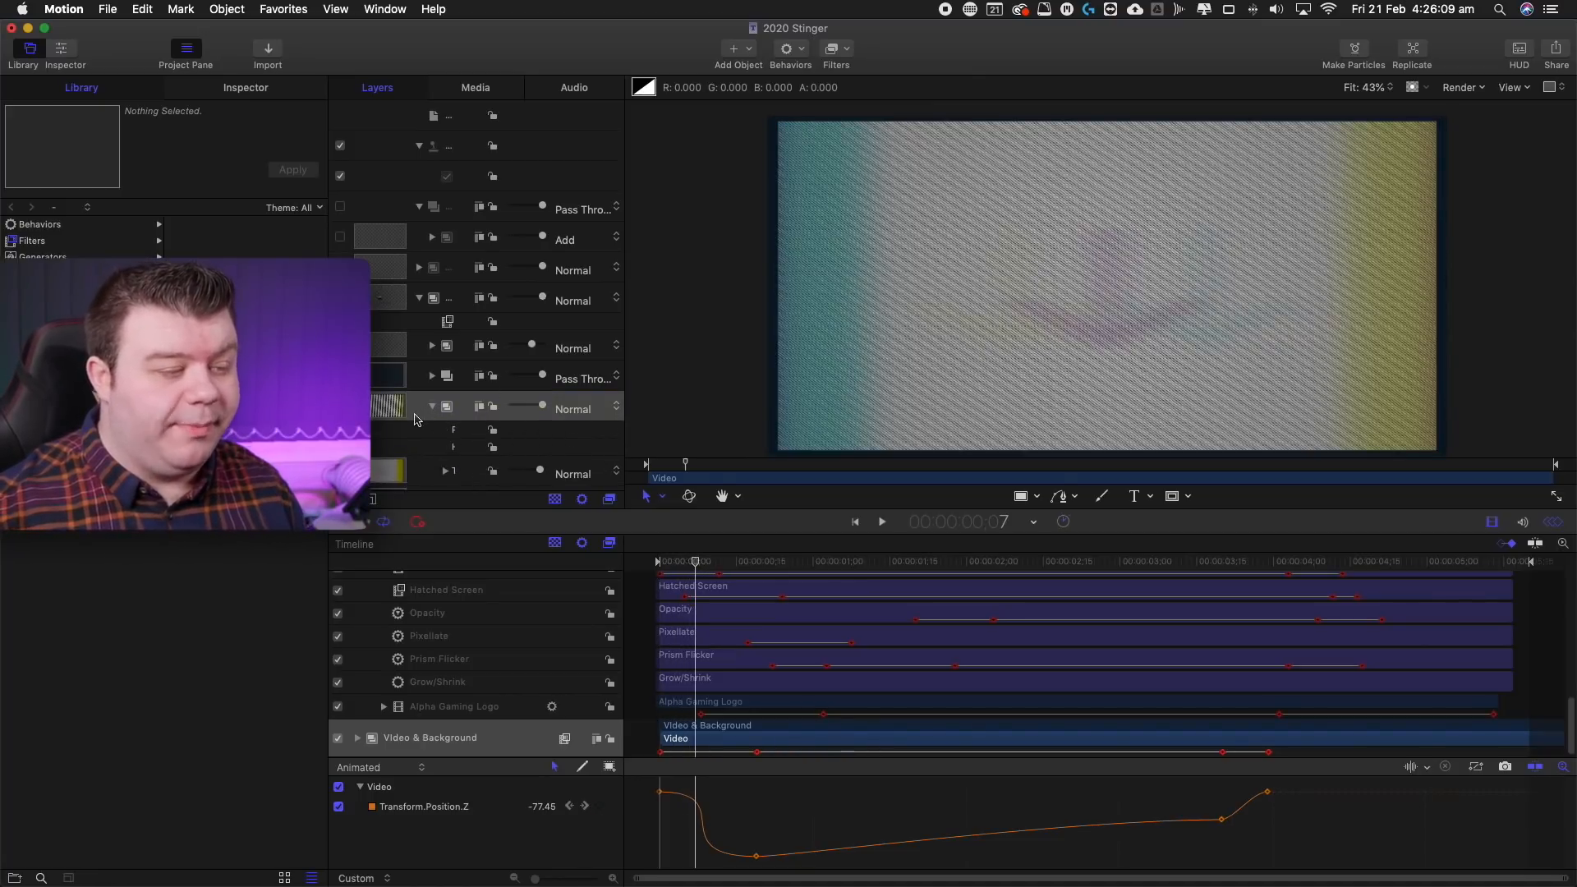
scroll(525, 394, "down", 1)
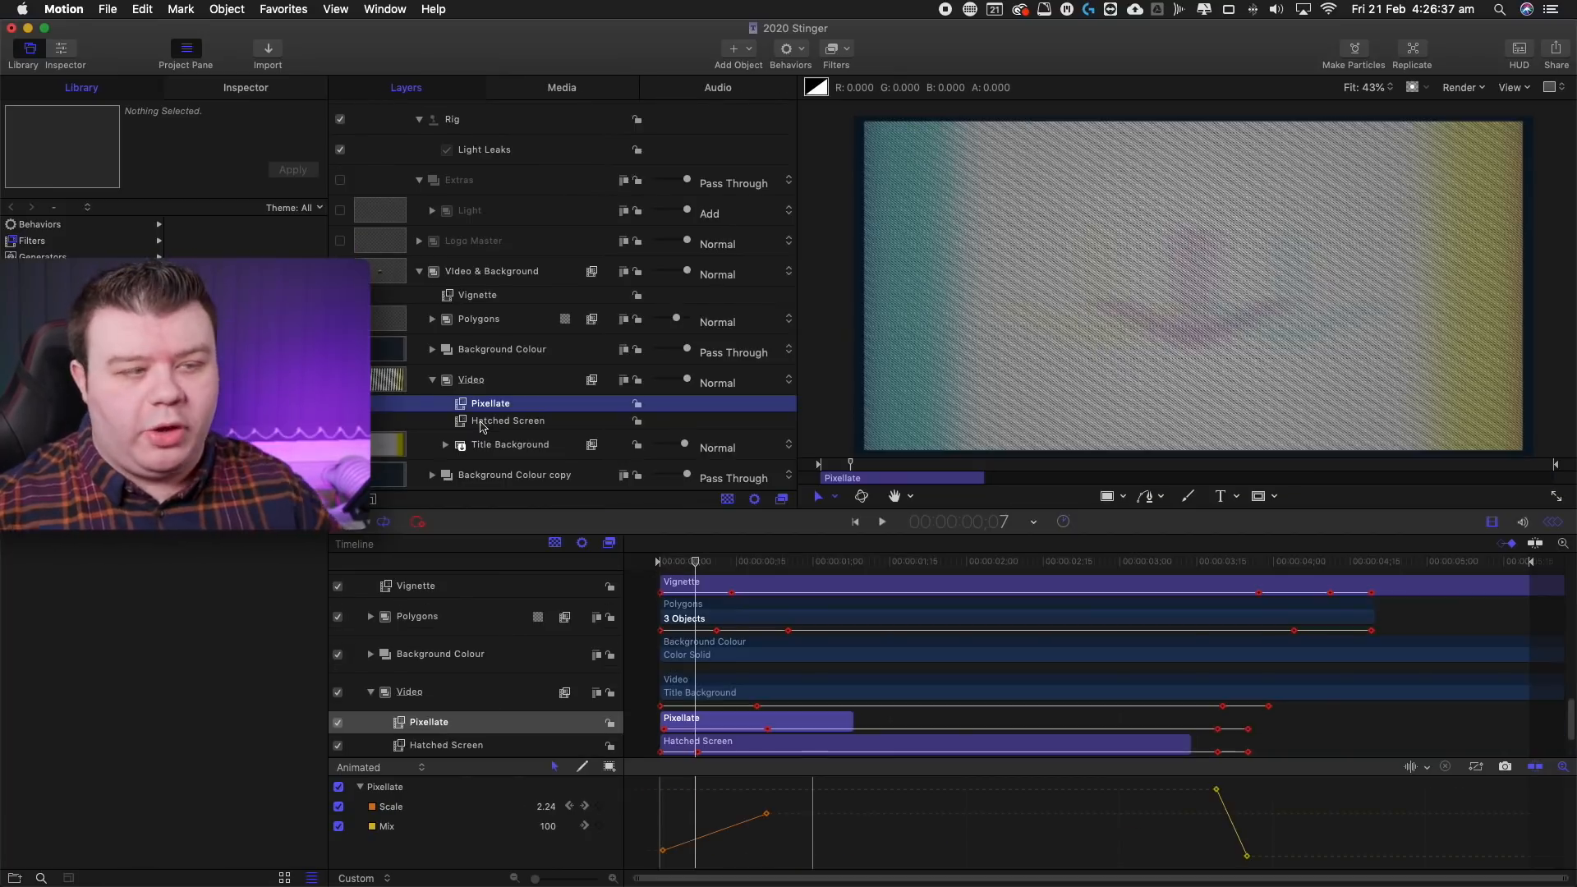
left_click(482, 422)
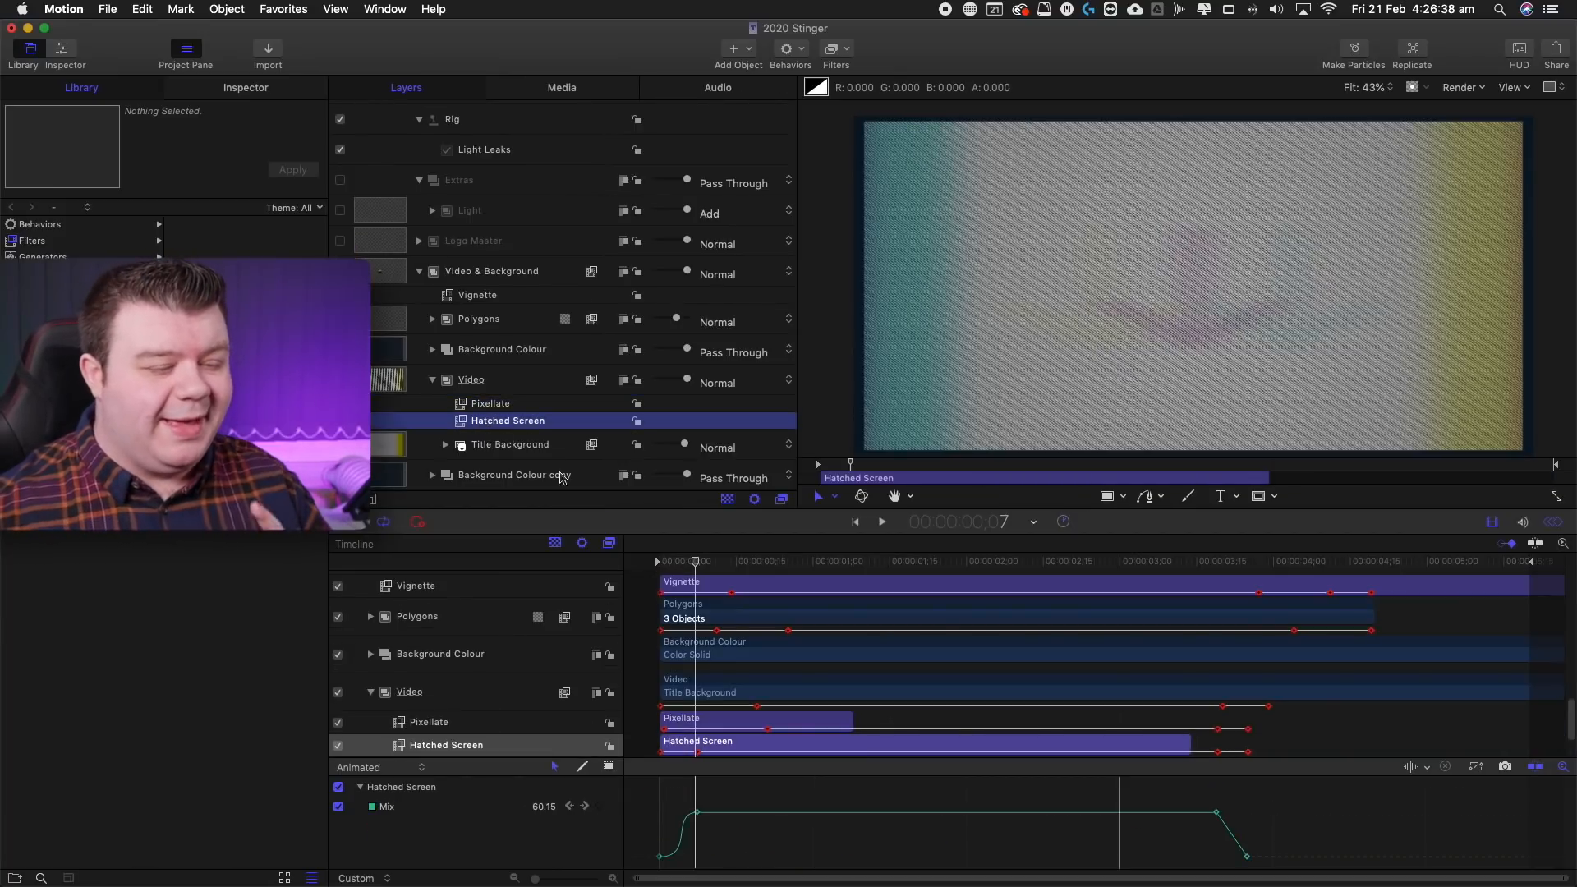
left_click_drag(702, 565, 706, 563)
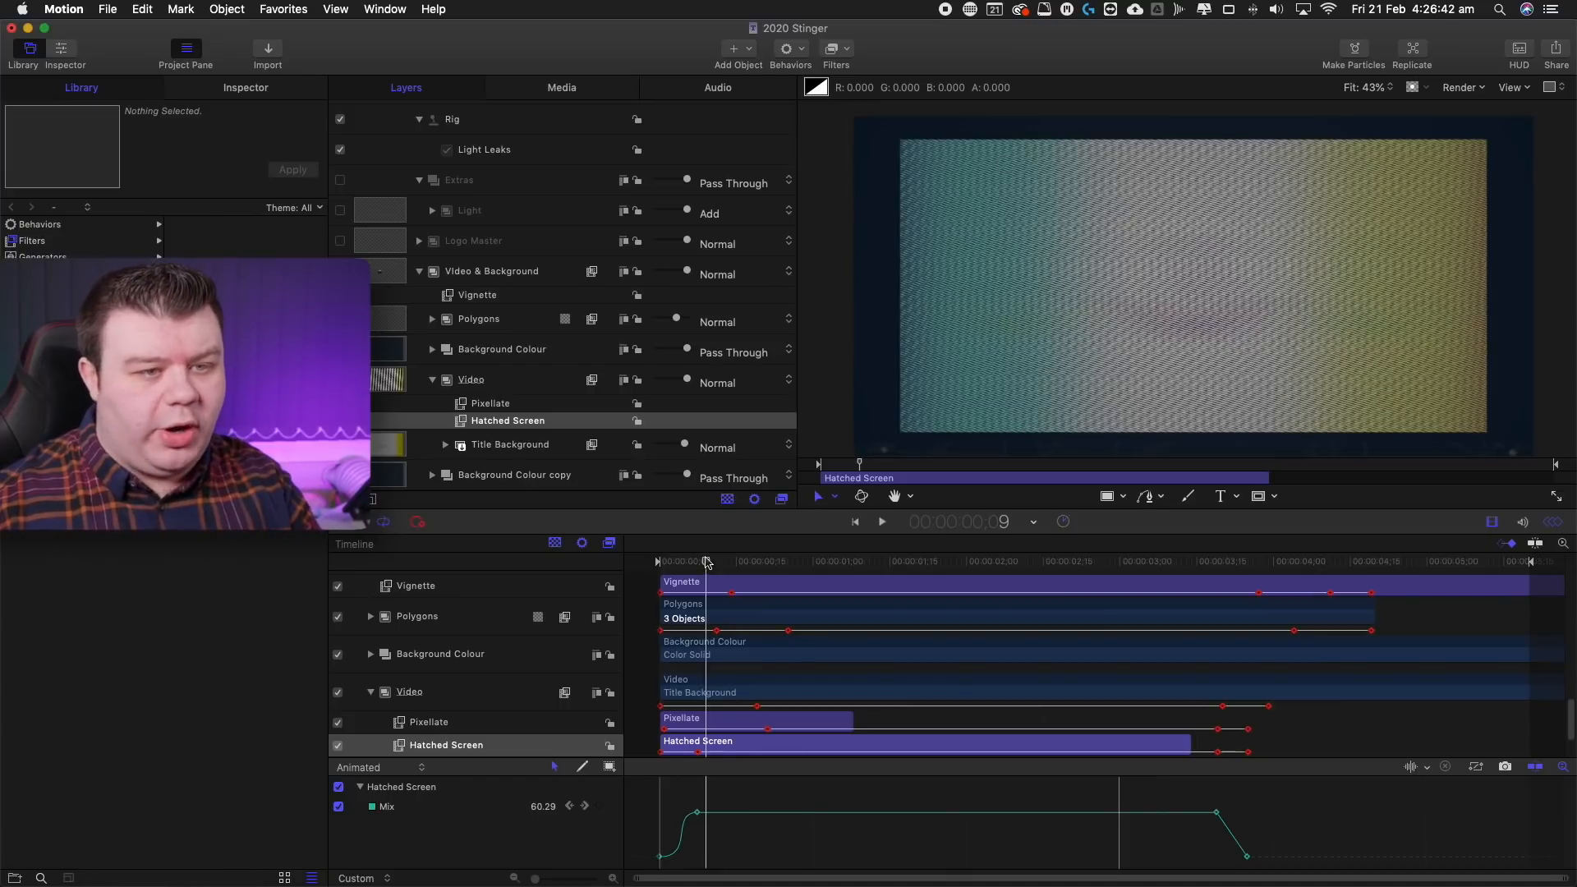
mouse_move(708, 561)
left_mouse_down()
mouse_move(679, 568)
mouse_move(695, 566)
left_mouse_up()
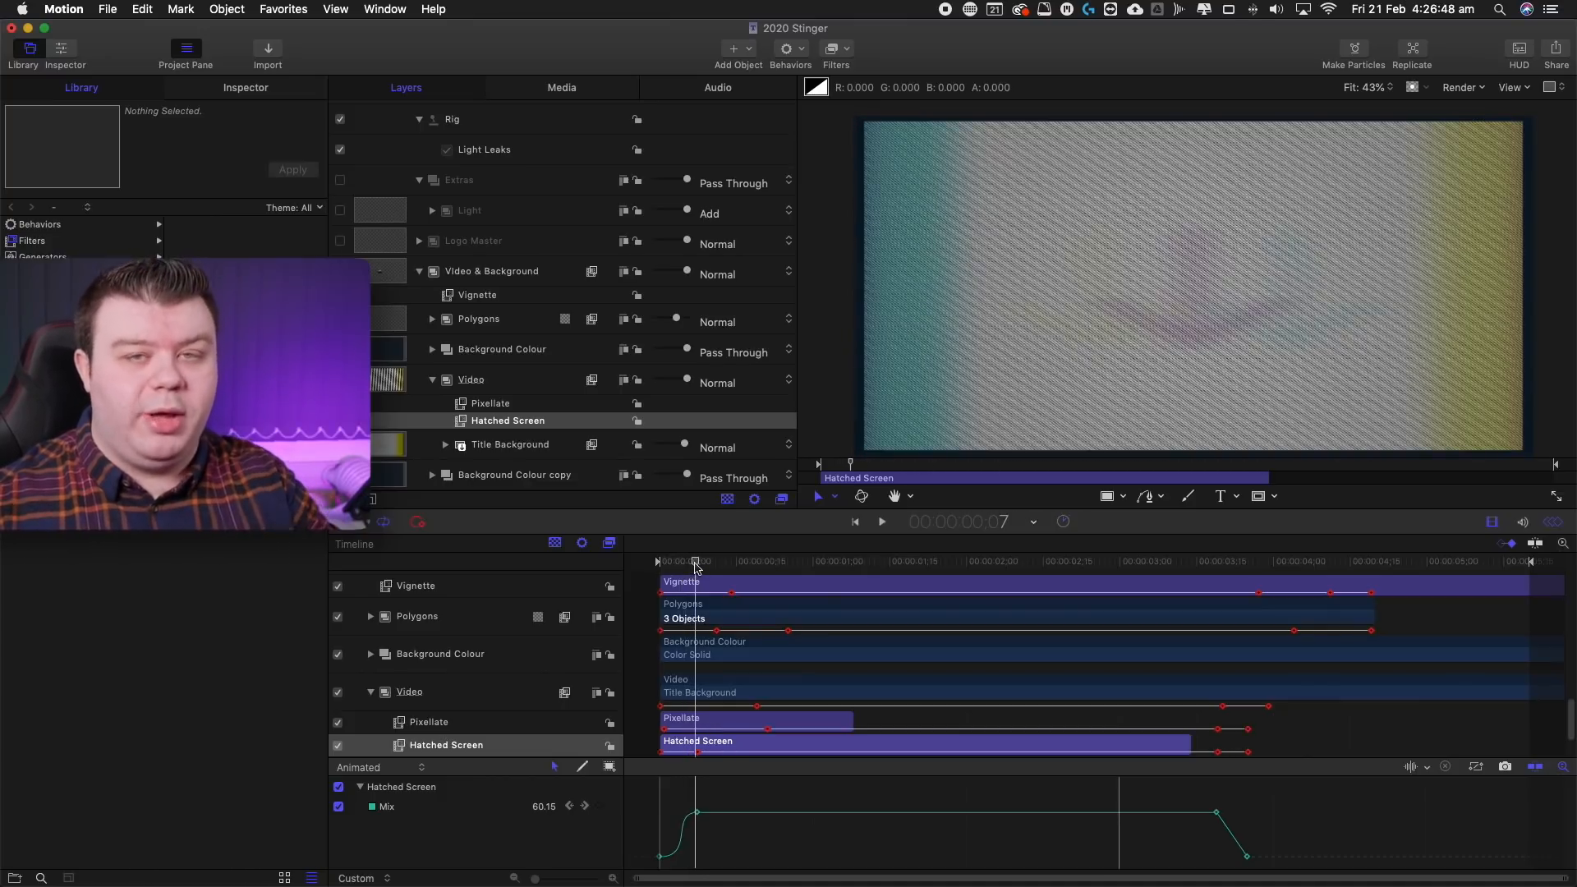
left_click_drag(695, 567, 737, 531)
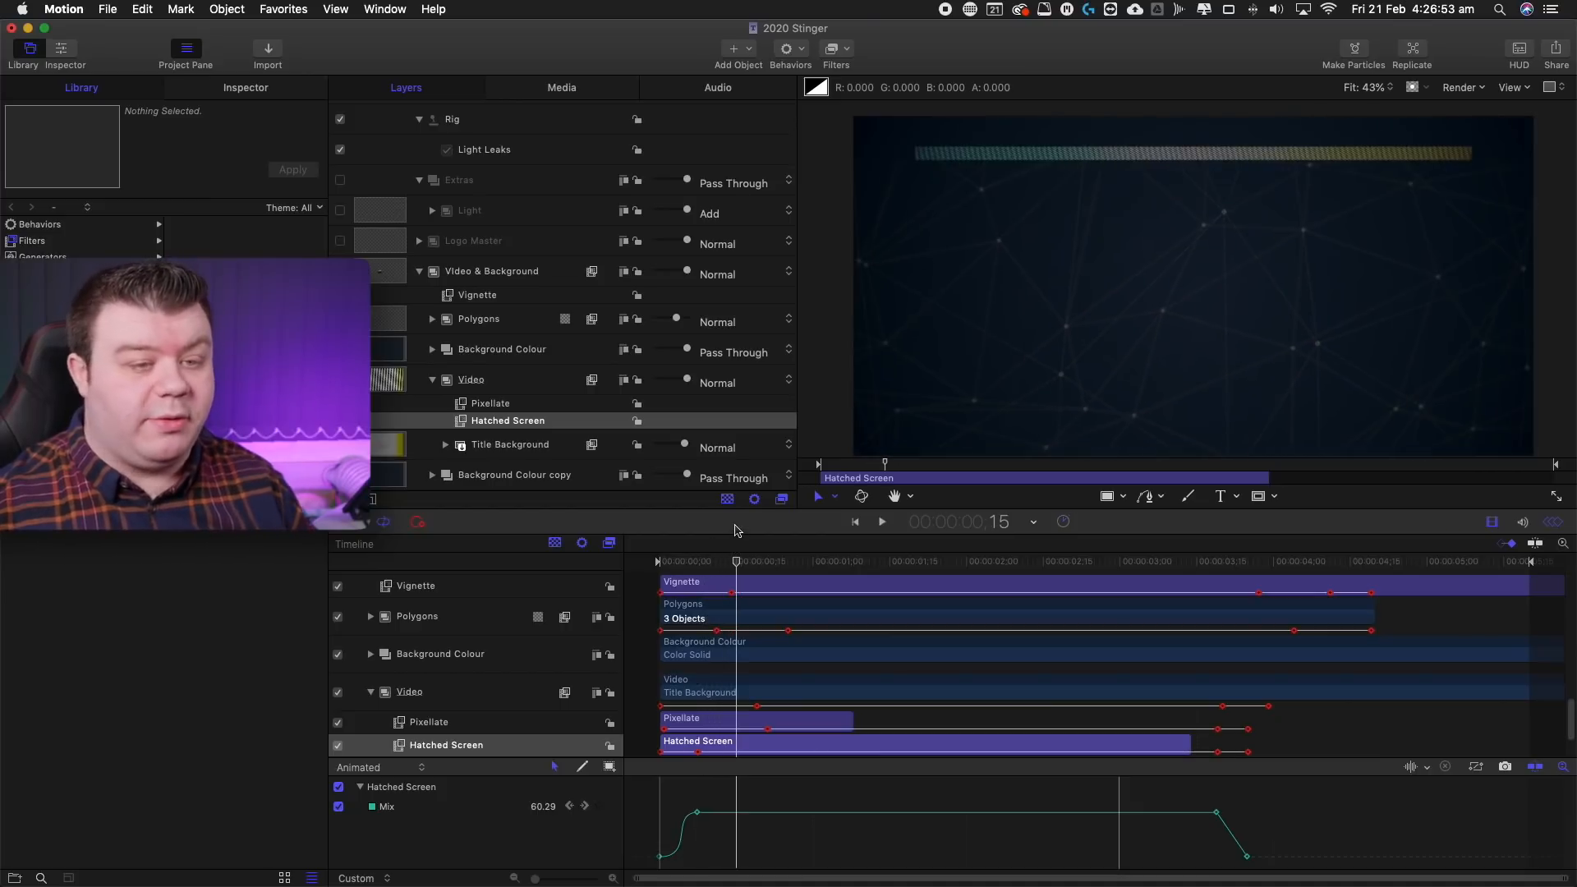
Examine Background Colour copy and the Video group's Position Z curve, and scrub through the video's shrink-back movement.
left_click(538, 465)
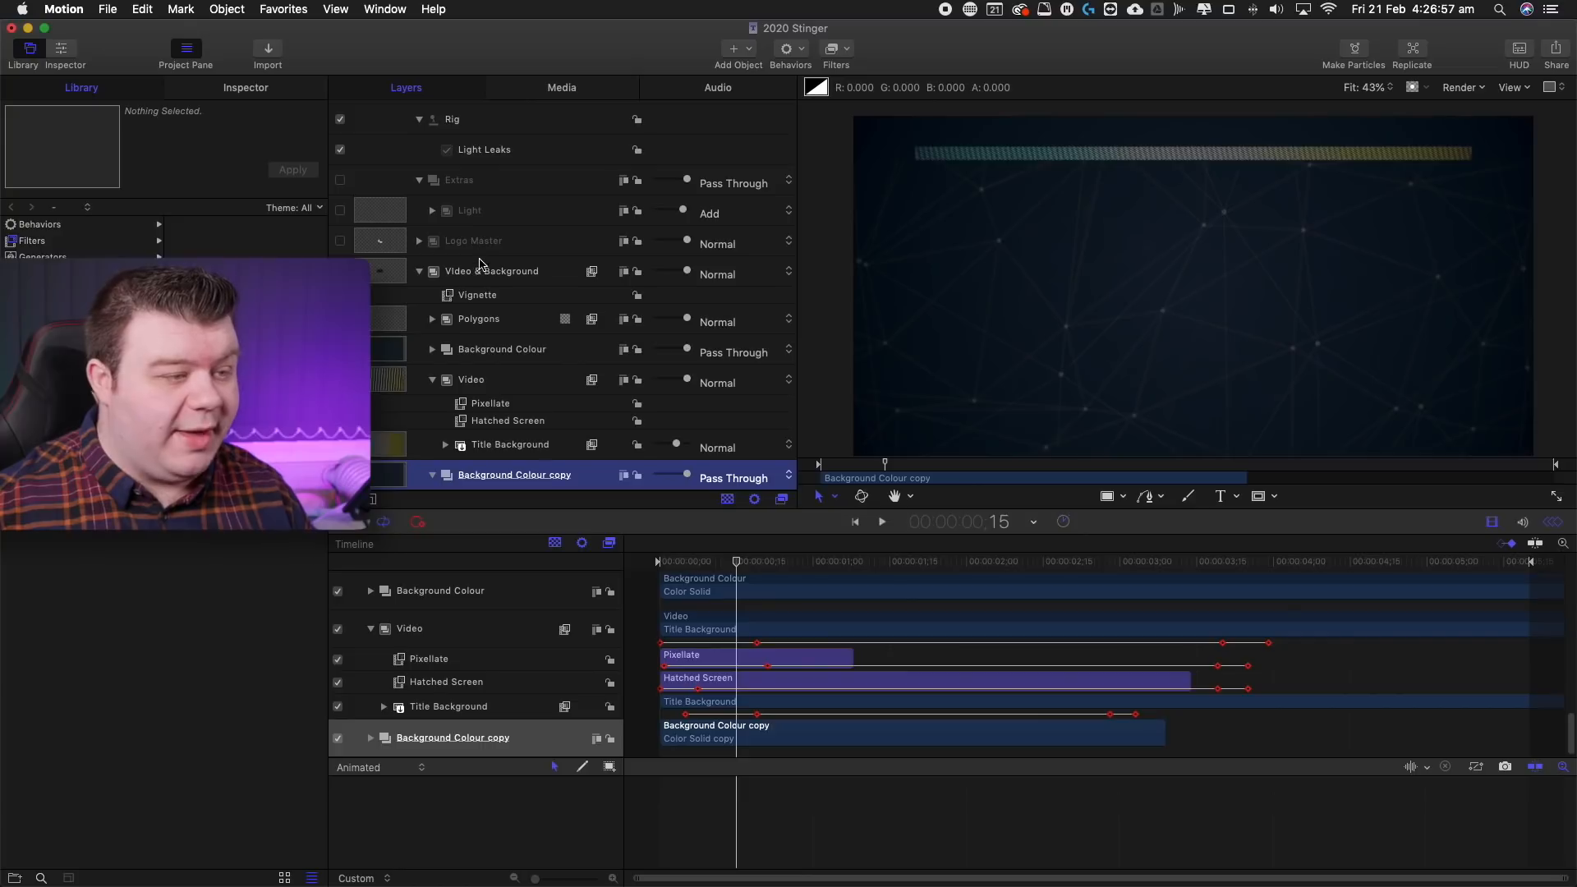
scroll(497, 361, "down", 2)
left_click(492, 354)
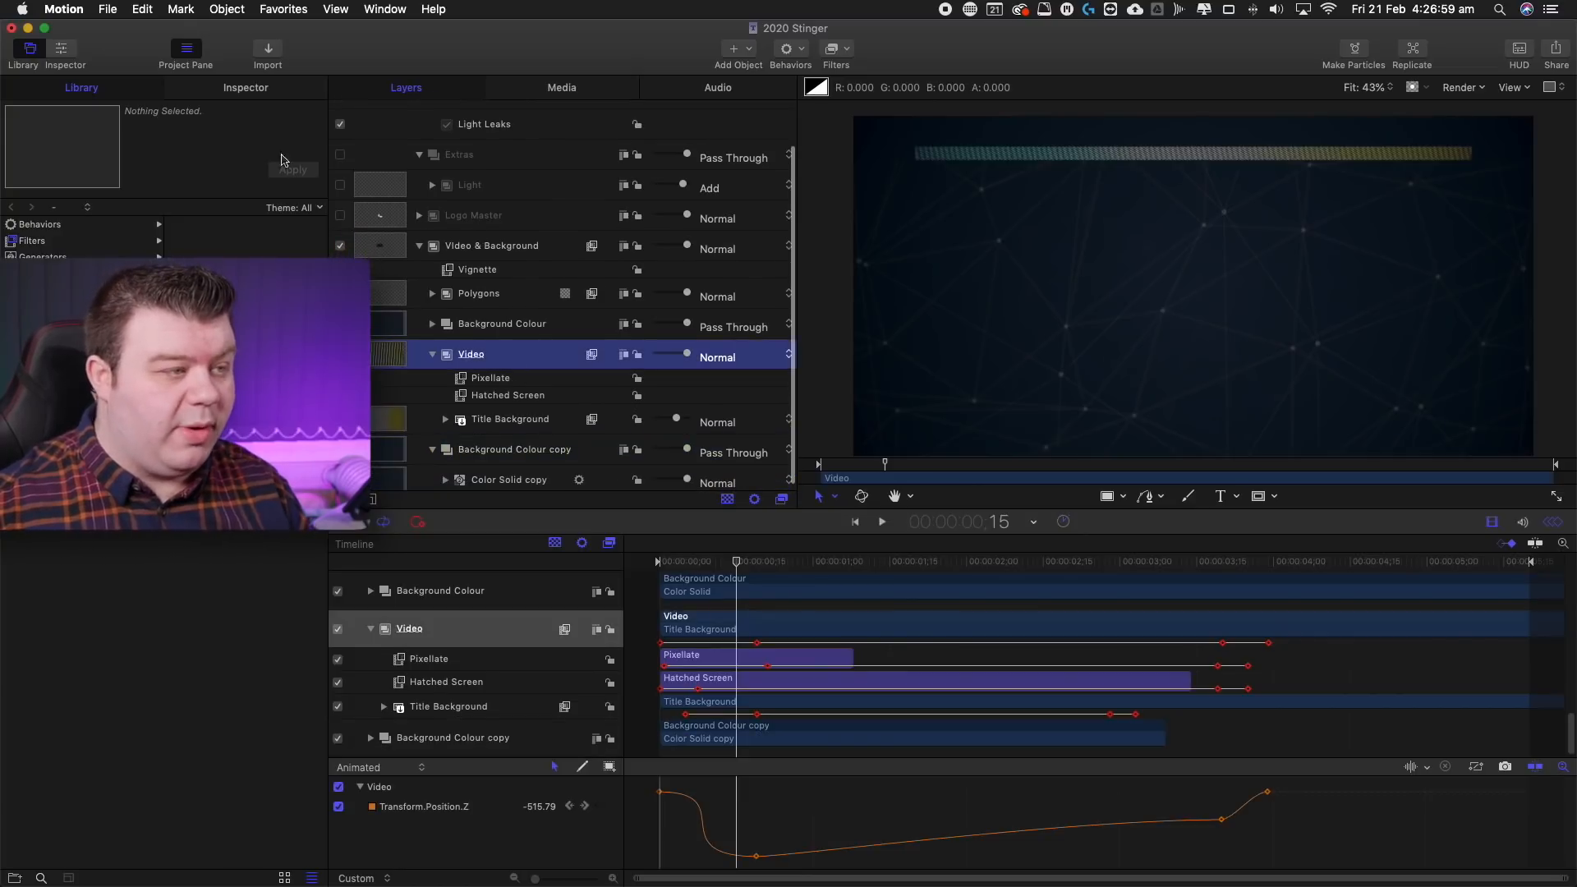
left_click(257, 90)
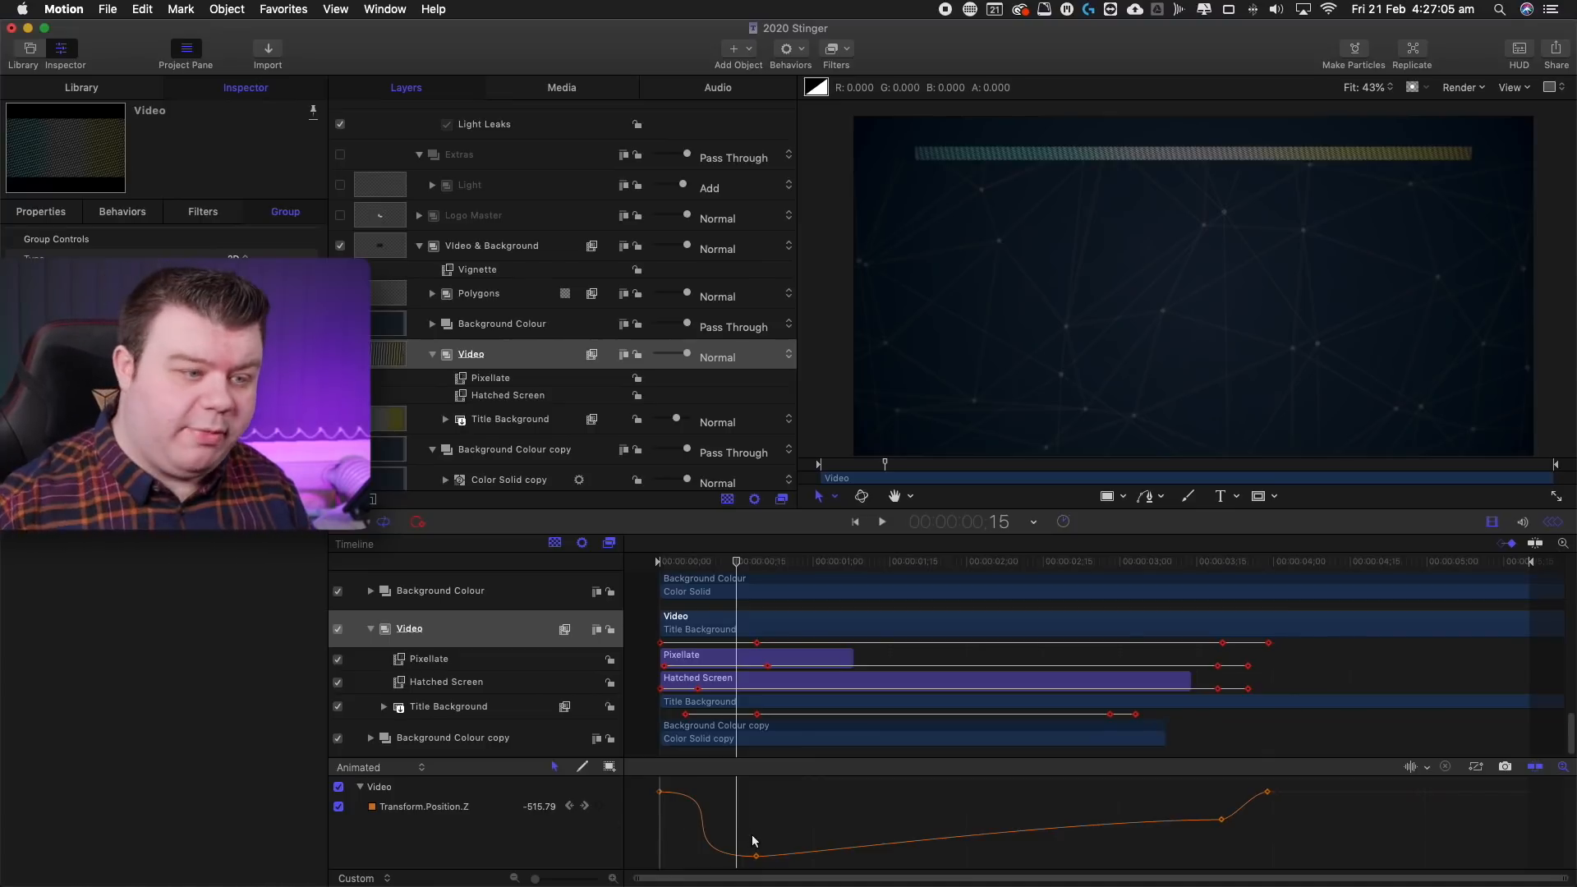
left_click_drag(669, 561, 1122, 626)
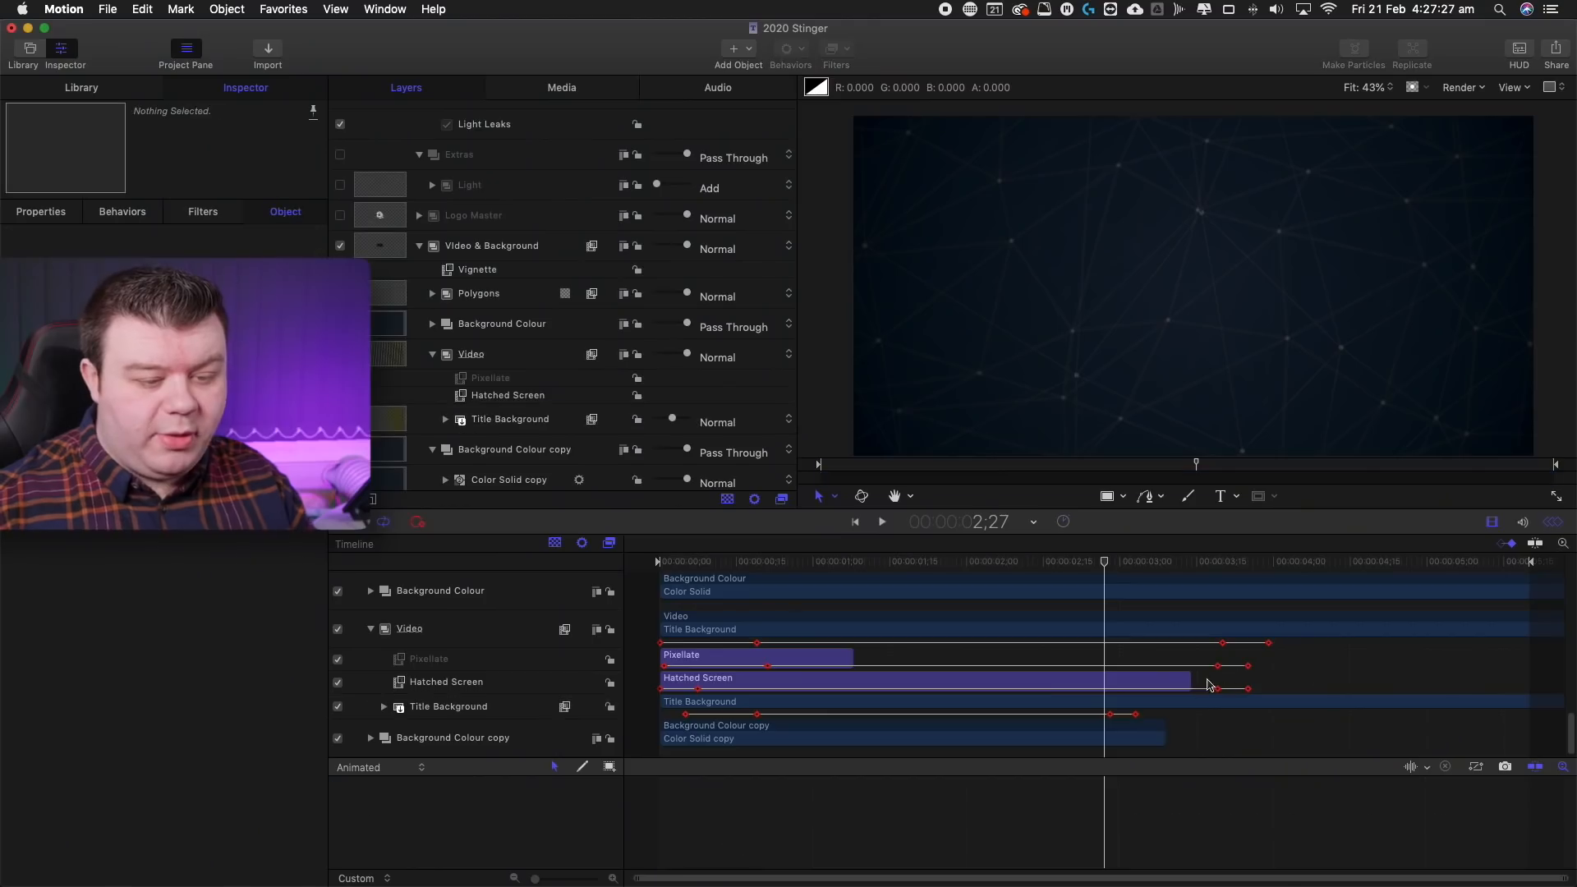
Examine the Title Background's opacity keyframes and scrub past them towards the end of the stinger.
left_click(1188, 704)
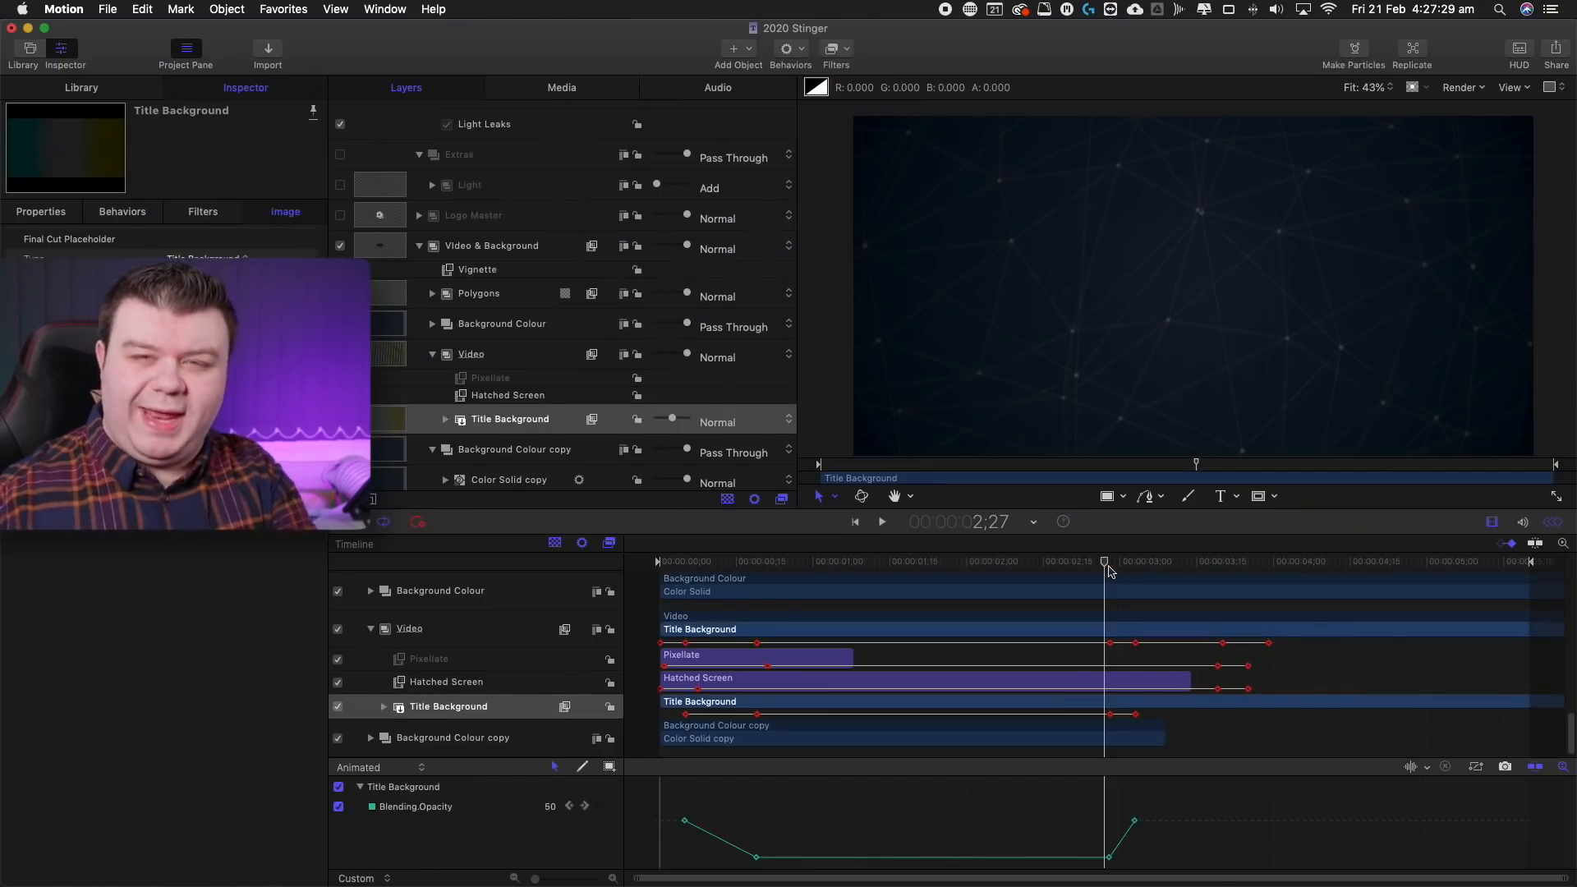
left_click_drag(1141, 569, 1221, 568)
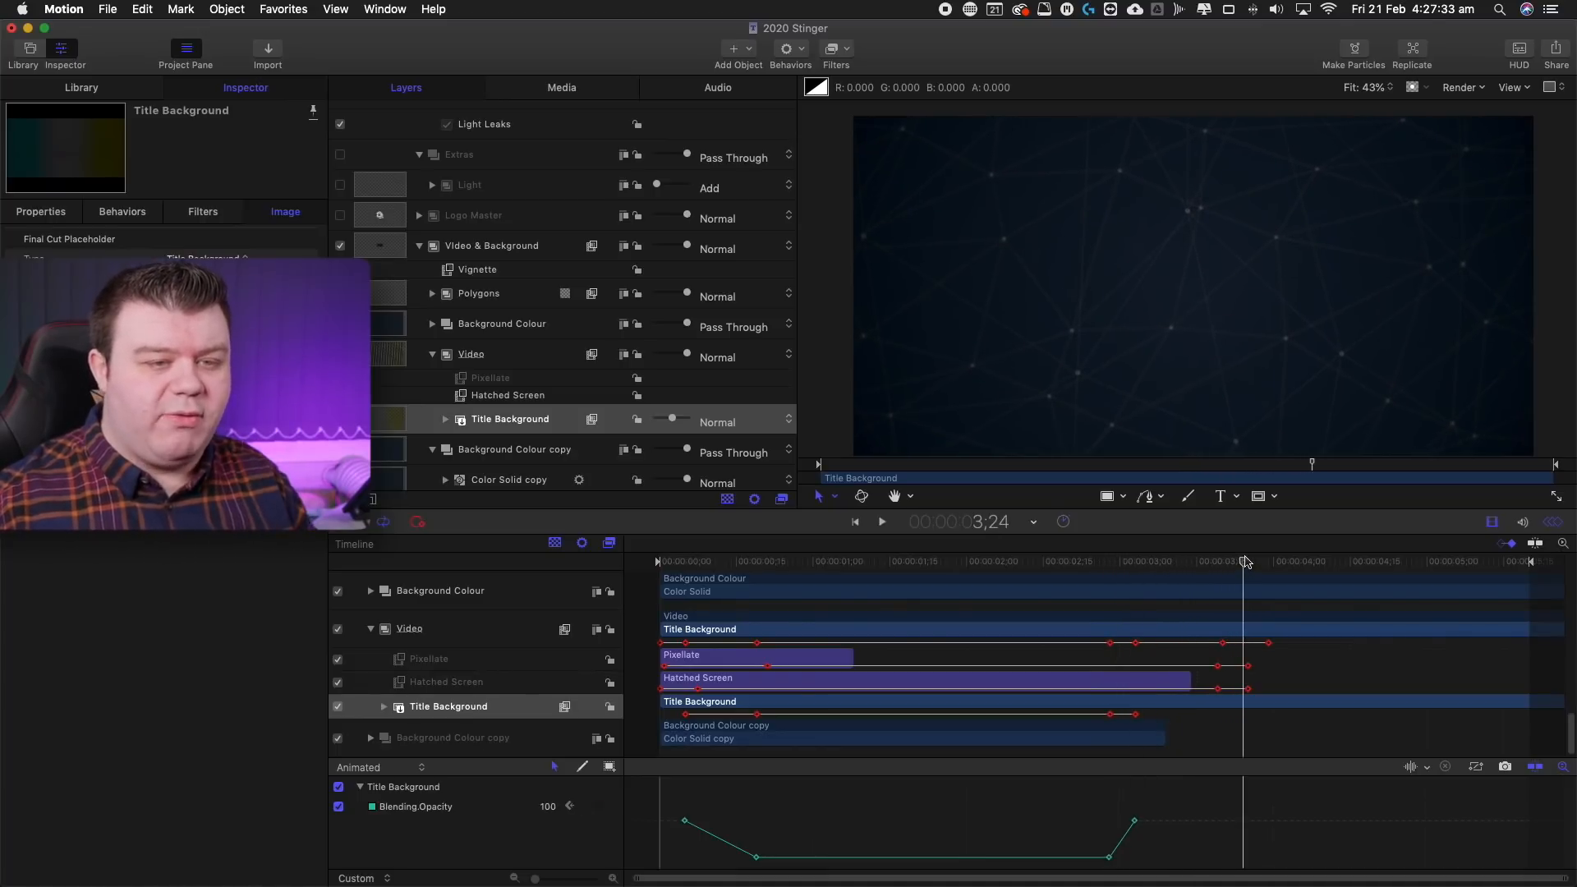
left_click_drag(1282, 551, 1358, 556)
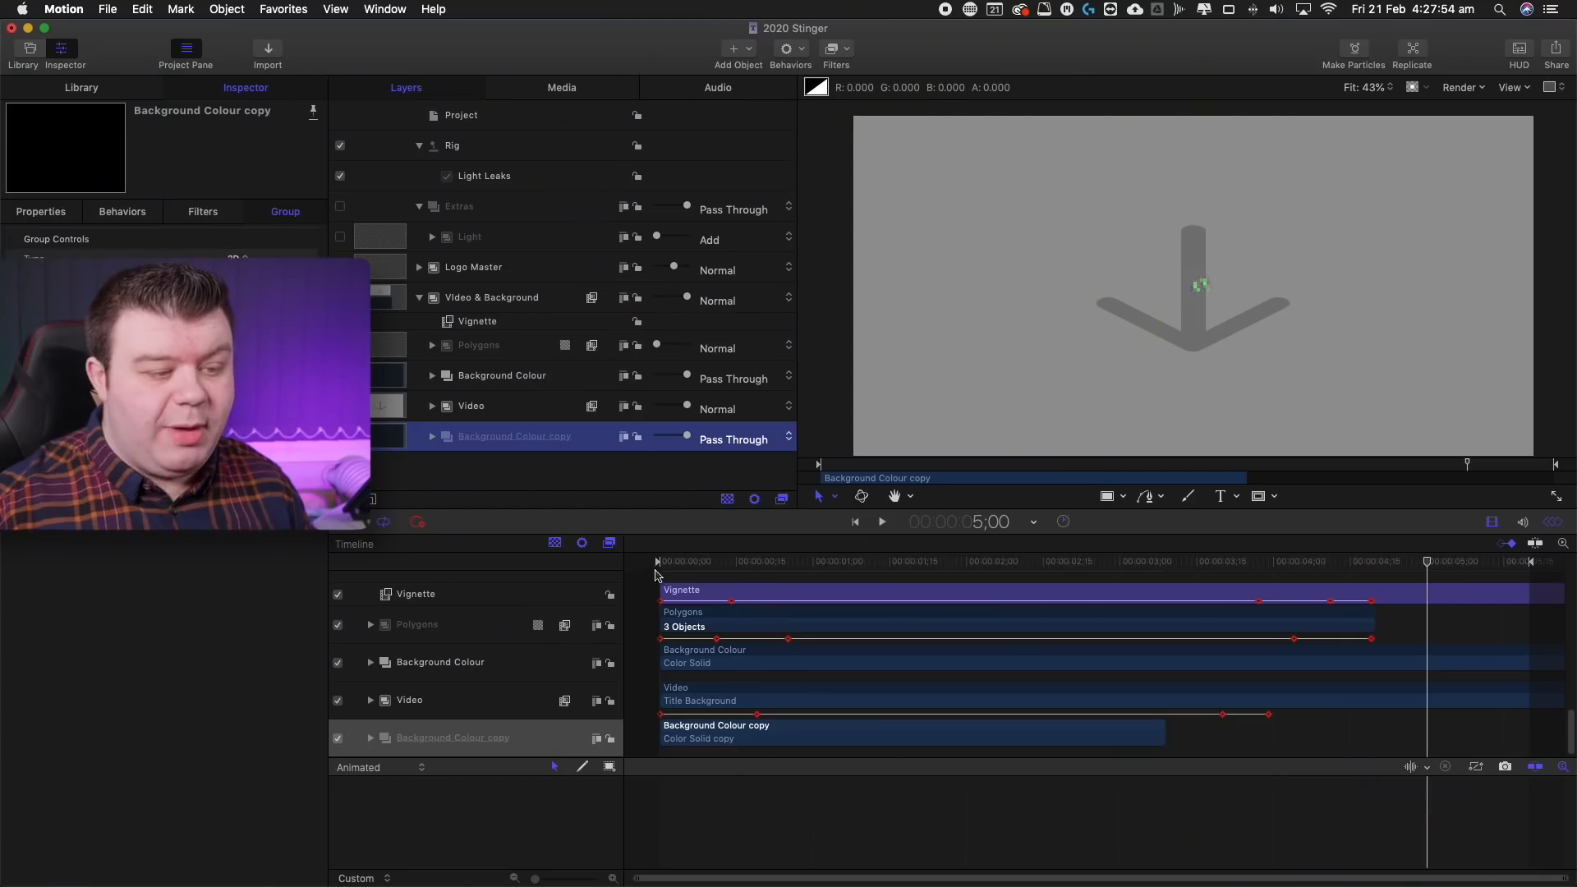
Scrub to frame 13 and expand Logo Master, Logo Clone and Logo Comp to examine the clone layers and filters.
left_click_drag(657, 565, 725, 556)
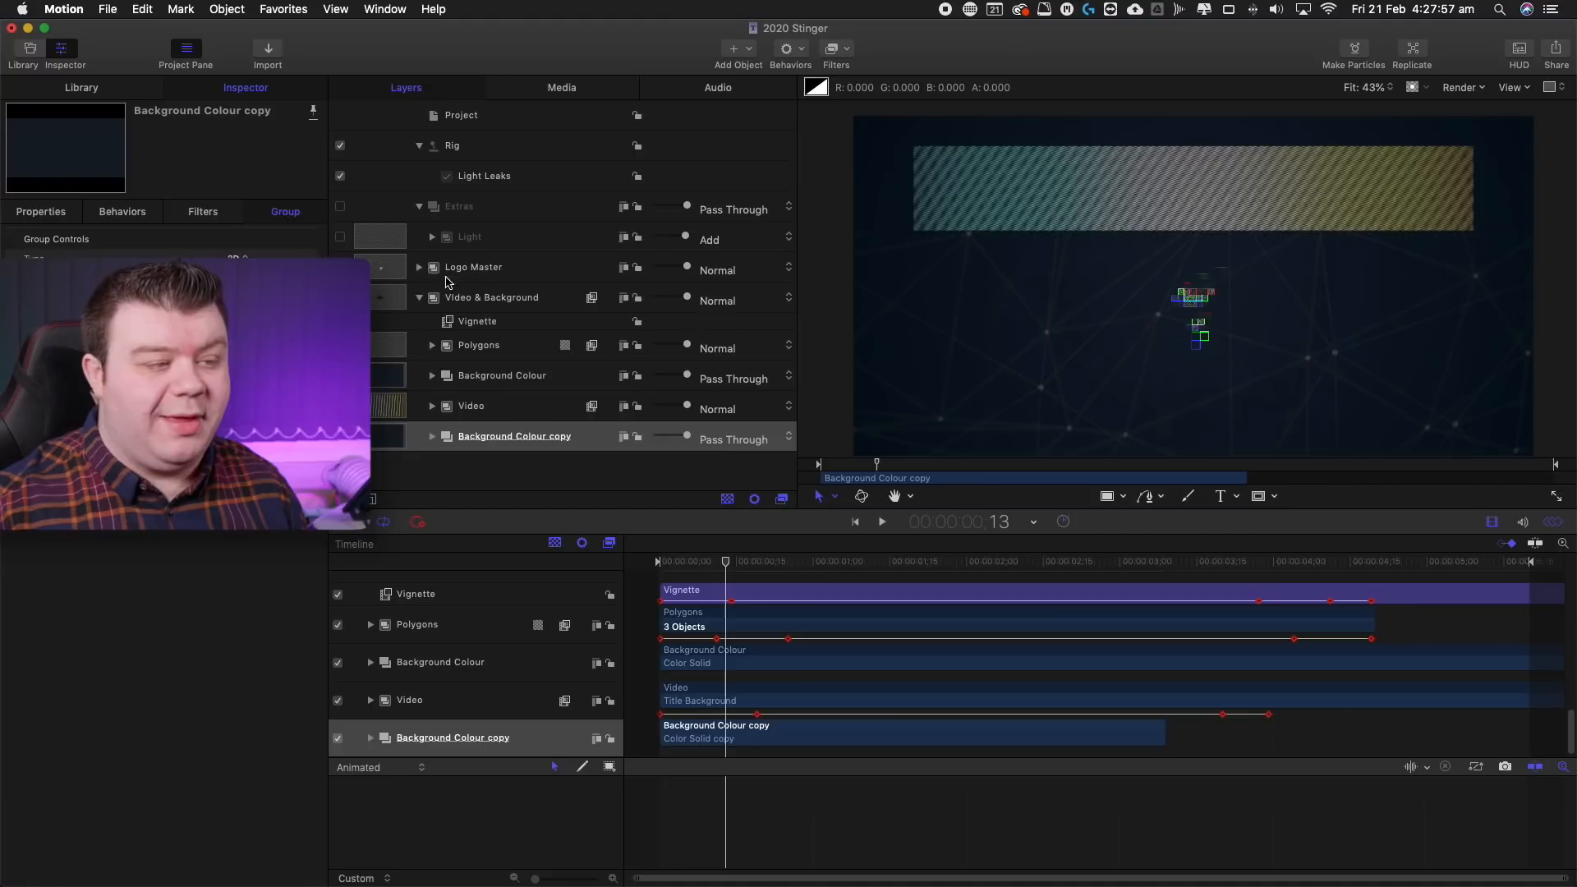
left_click(420, 268)
left_click(432, 298)
left_click(432, 419)
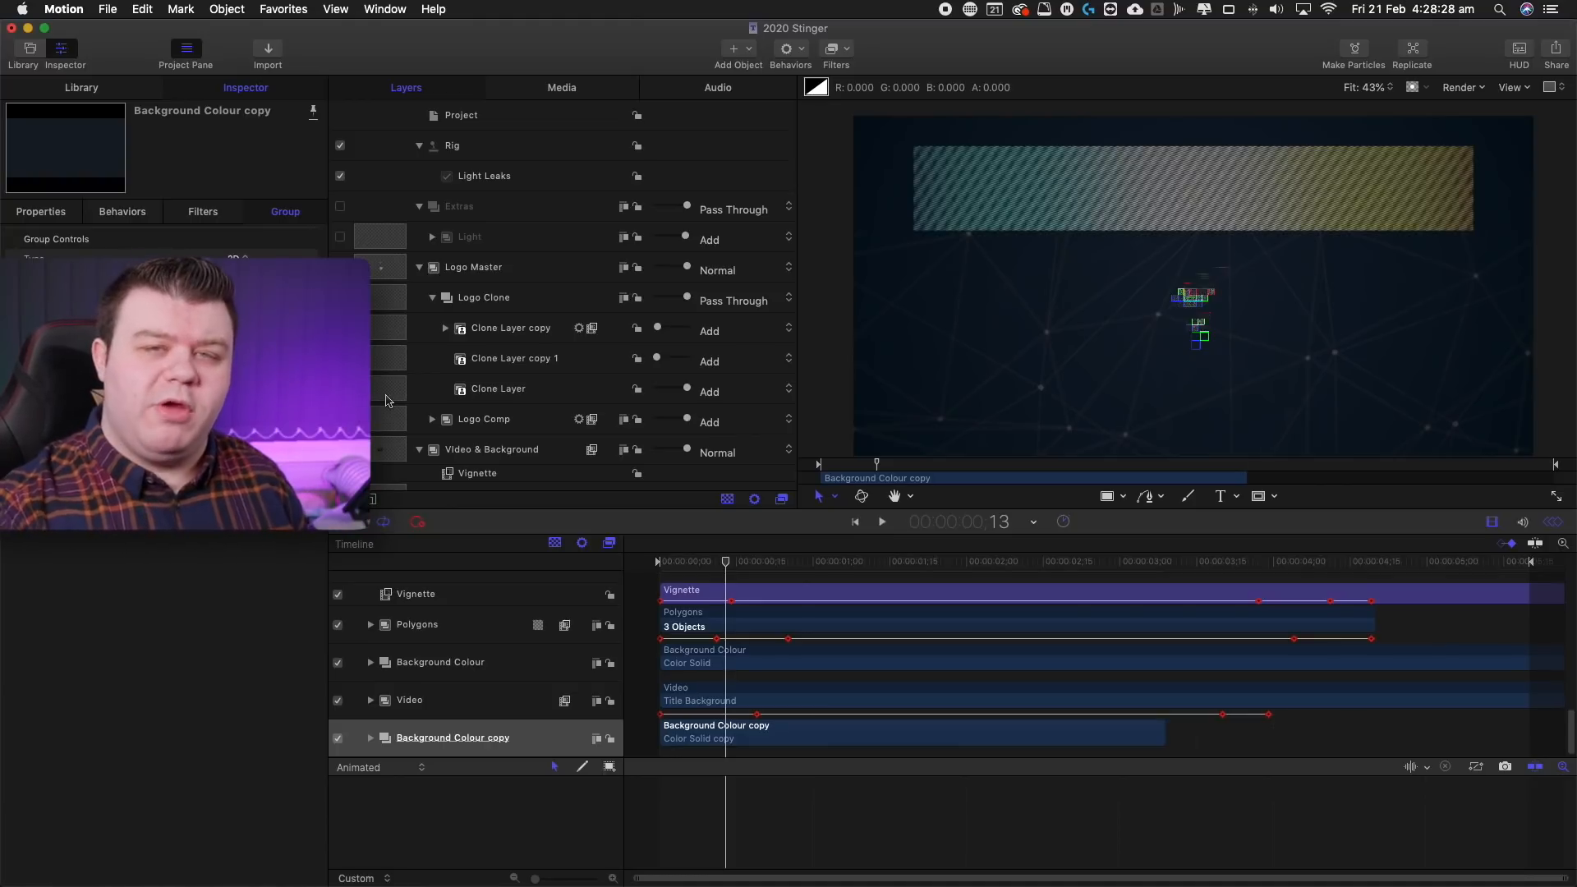
left_click(430, 421)
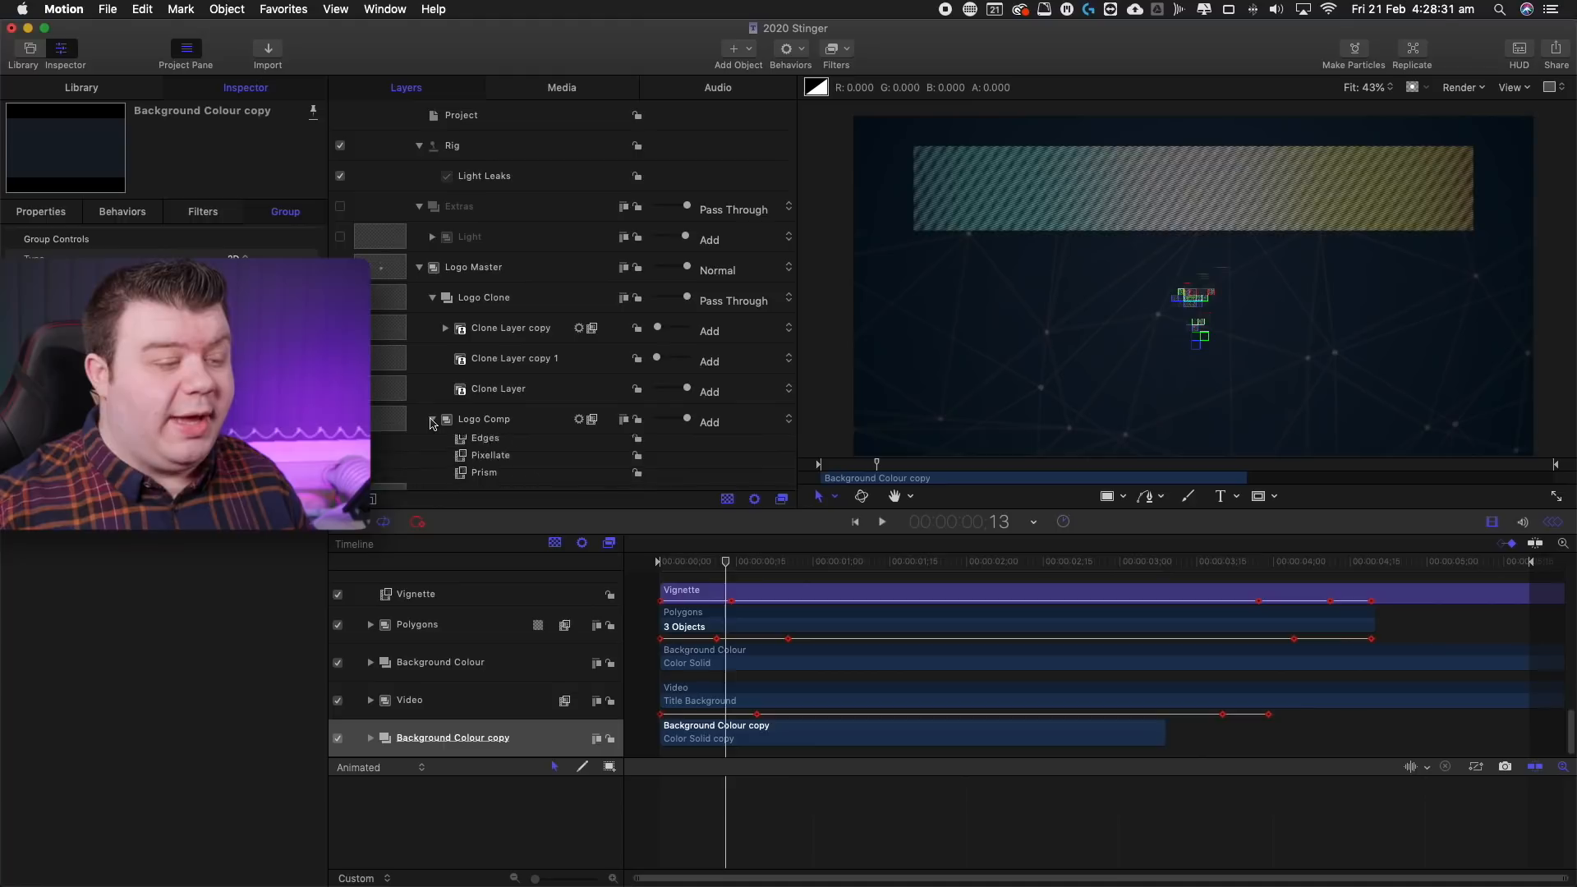
scroll(459, 394, "down", 2)
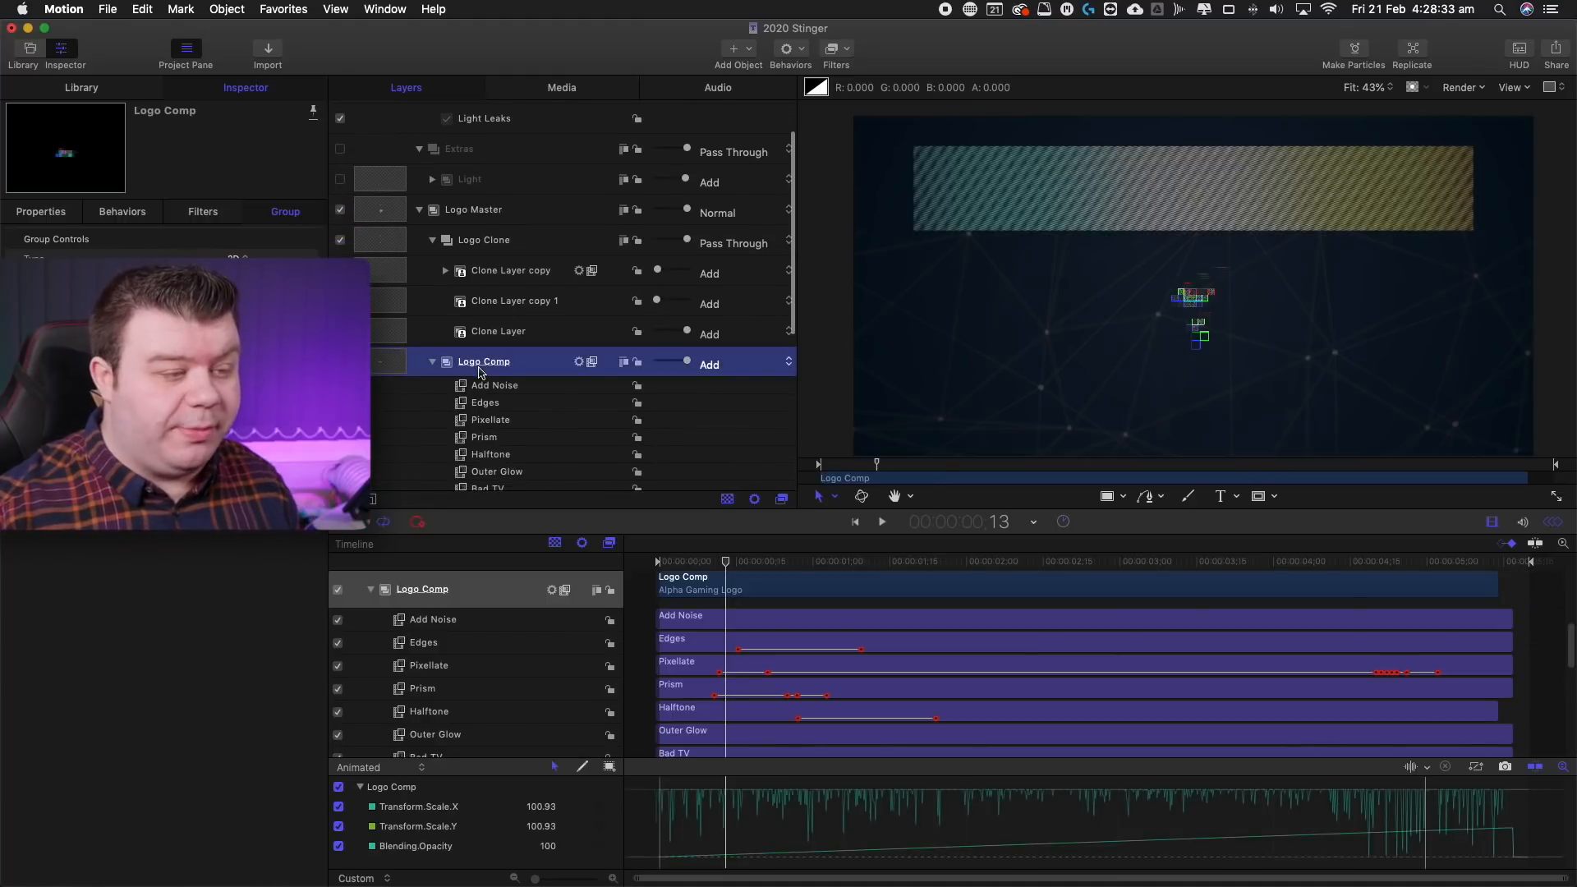
Turn off all of Logo Comp's filters together and scrub through the plain logo reveal.
left_click(592, 363)
left_click_drag(726, 561, 761, 549)
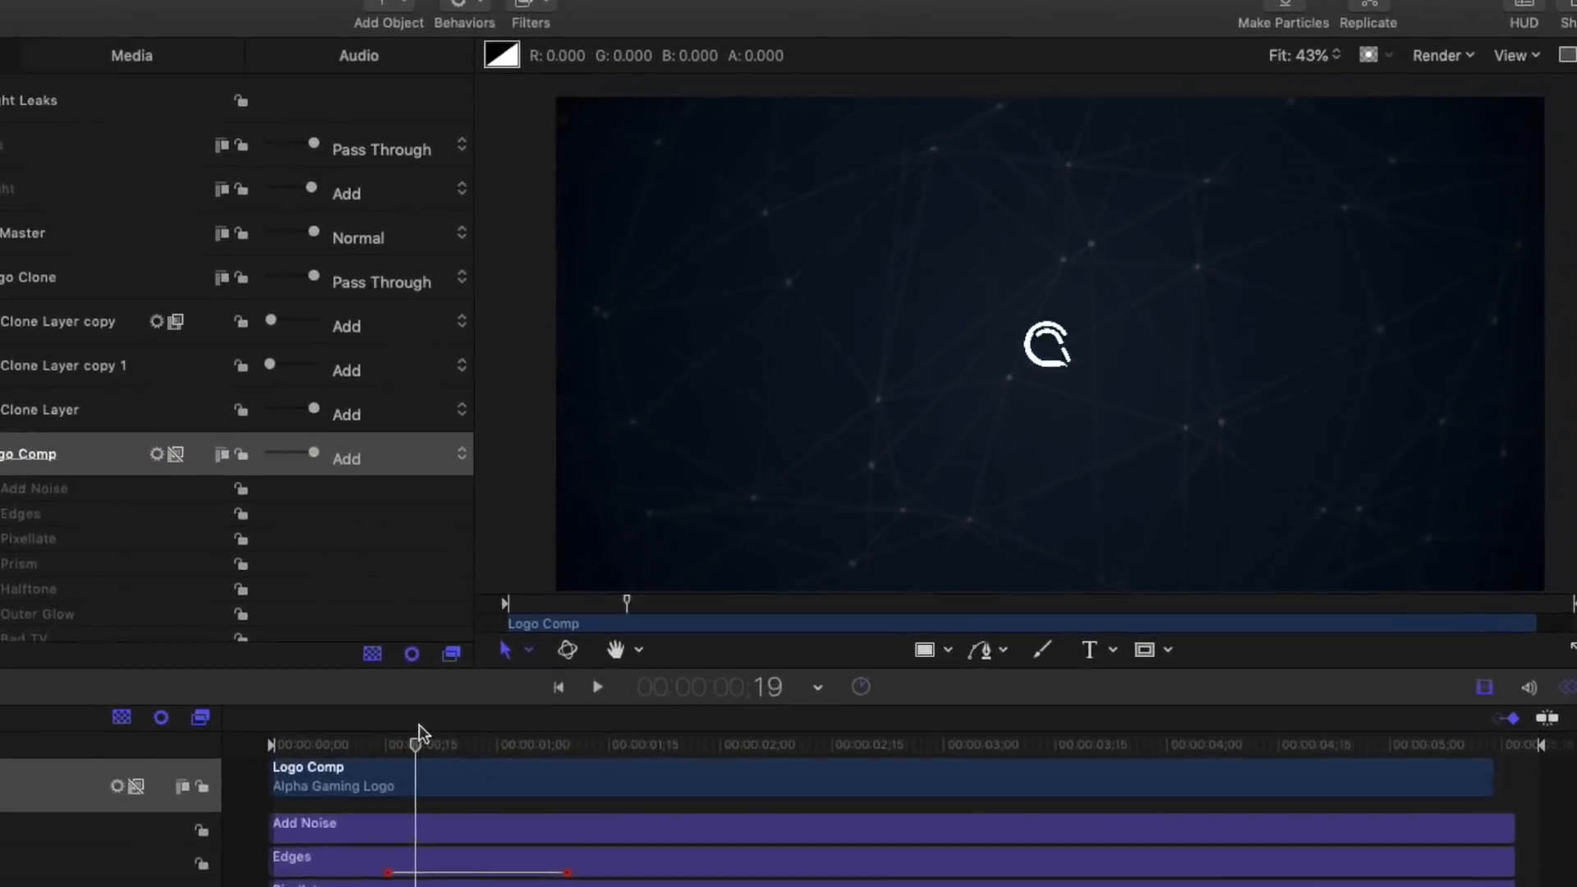
left_click_drag(419, 724, 486, 724)
mouse_move(264, 826)
left_mouse_down()
mouse_move(387, 826)
mouse_move(188, 826)
mouse_move(227, 826)
left_mouse_up()
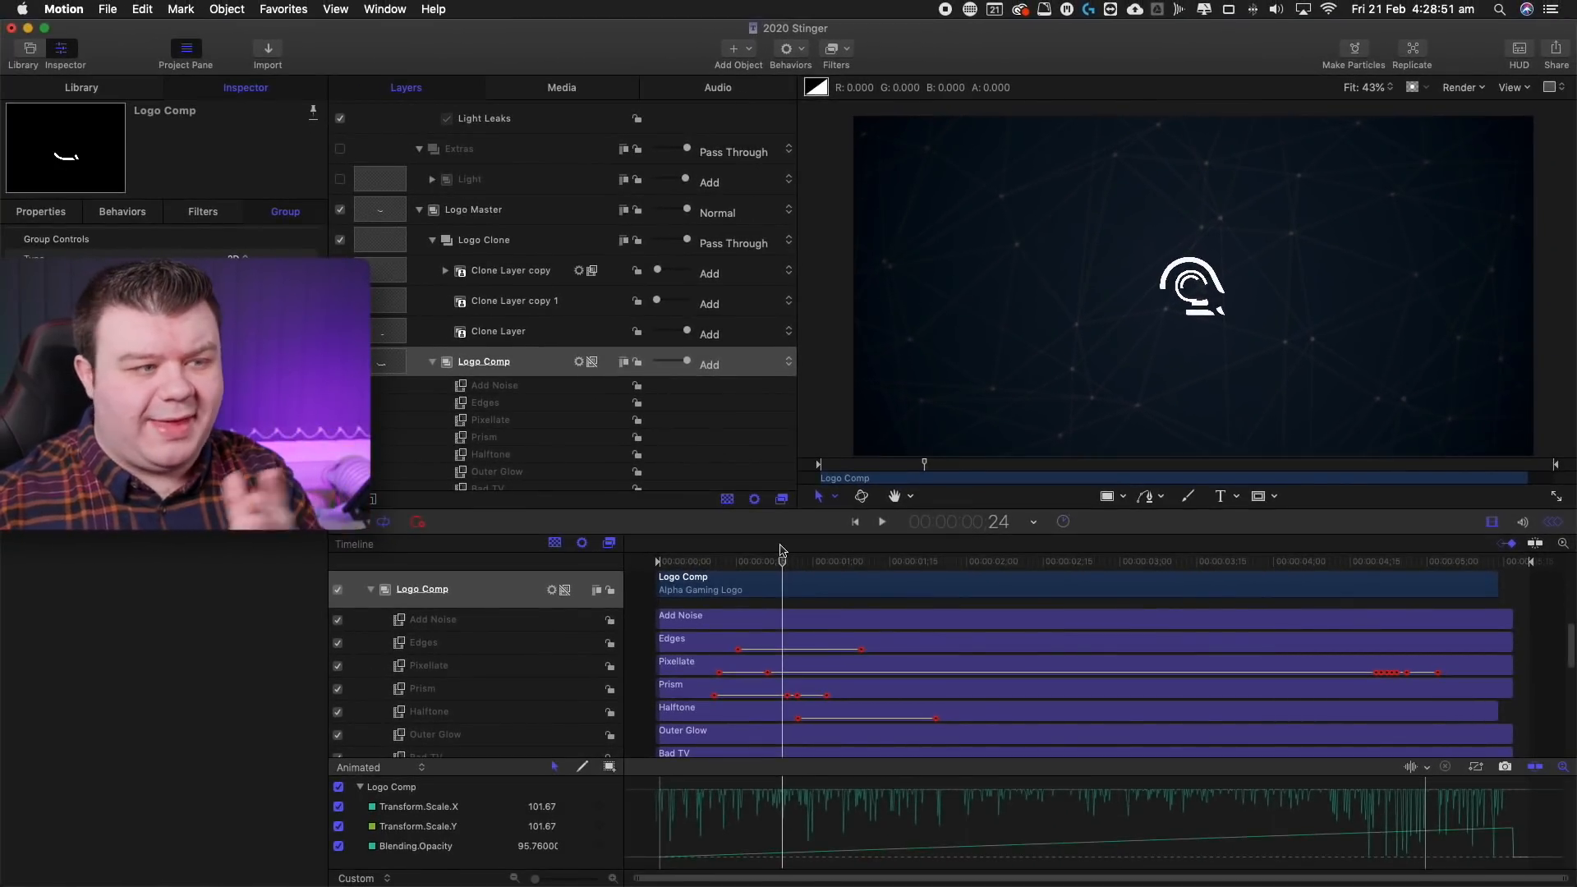
left_click_drag(784, 549, 852, 550)
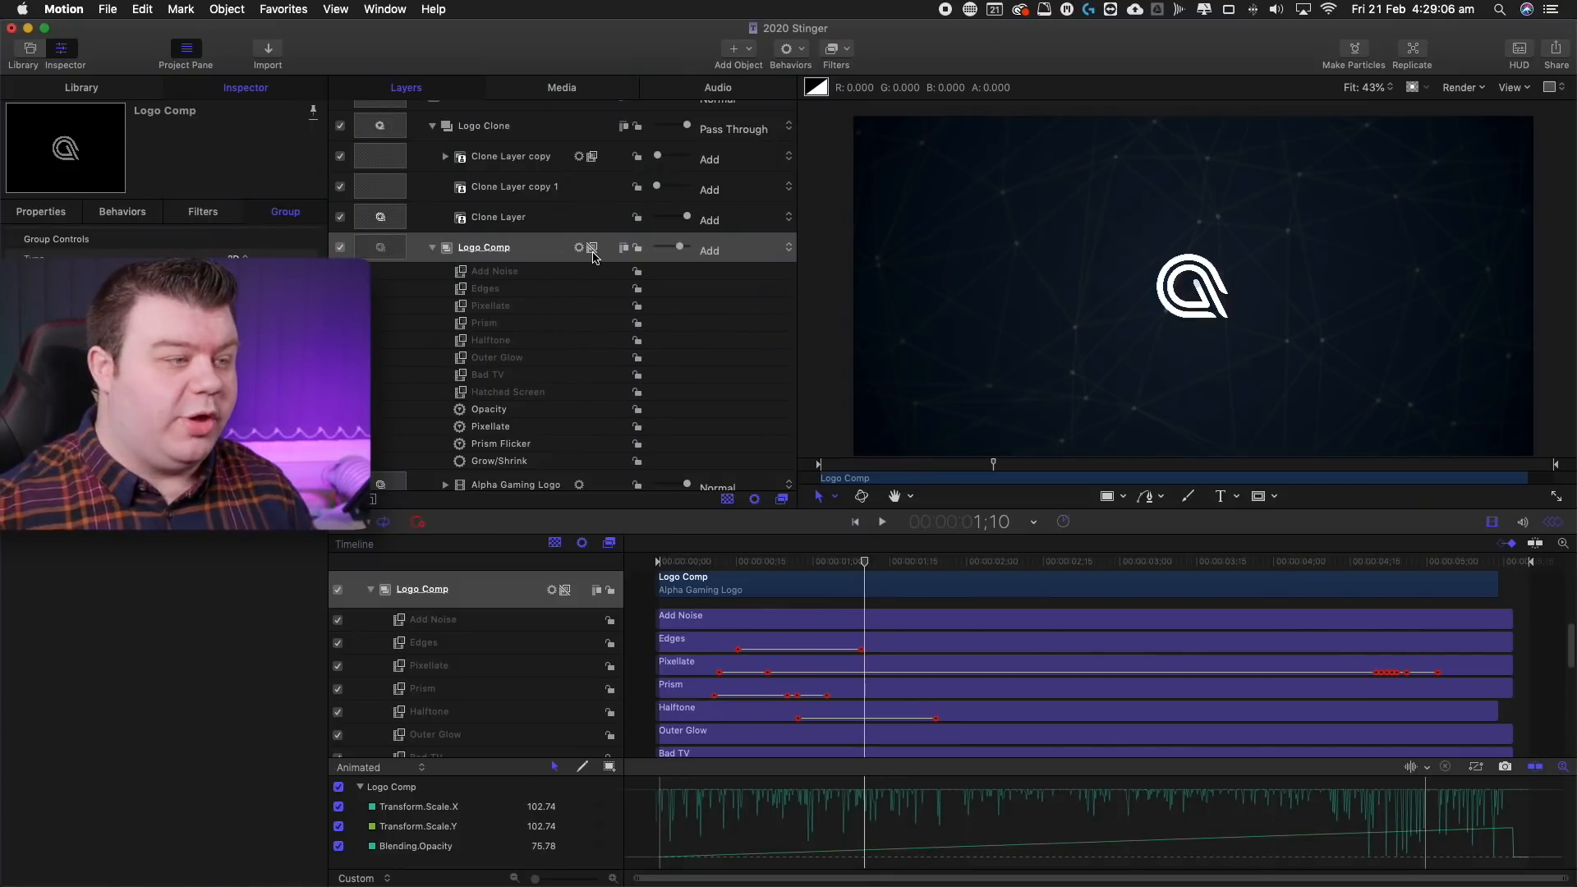
Go through Logo Comp's filters from Add Noise to Hatched Screen and scrub back to frame 19 of the reveal.
left_click(521, 272)
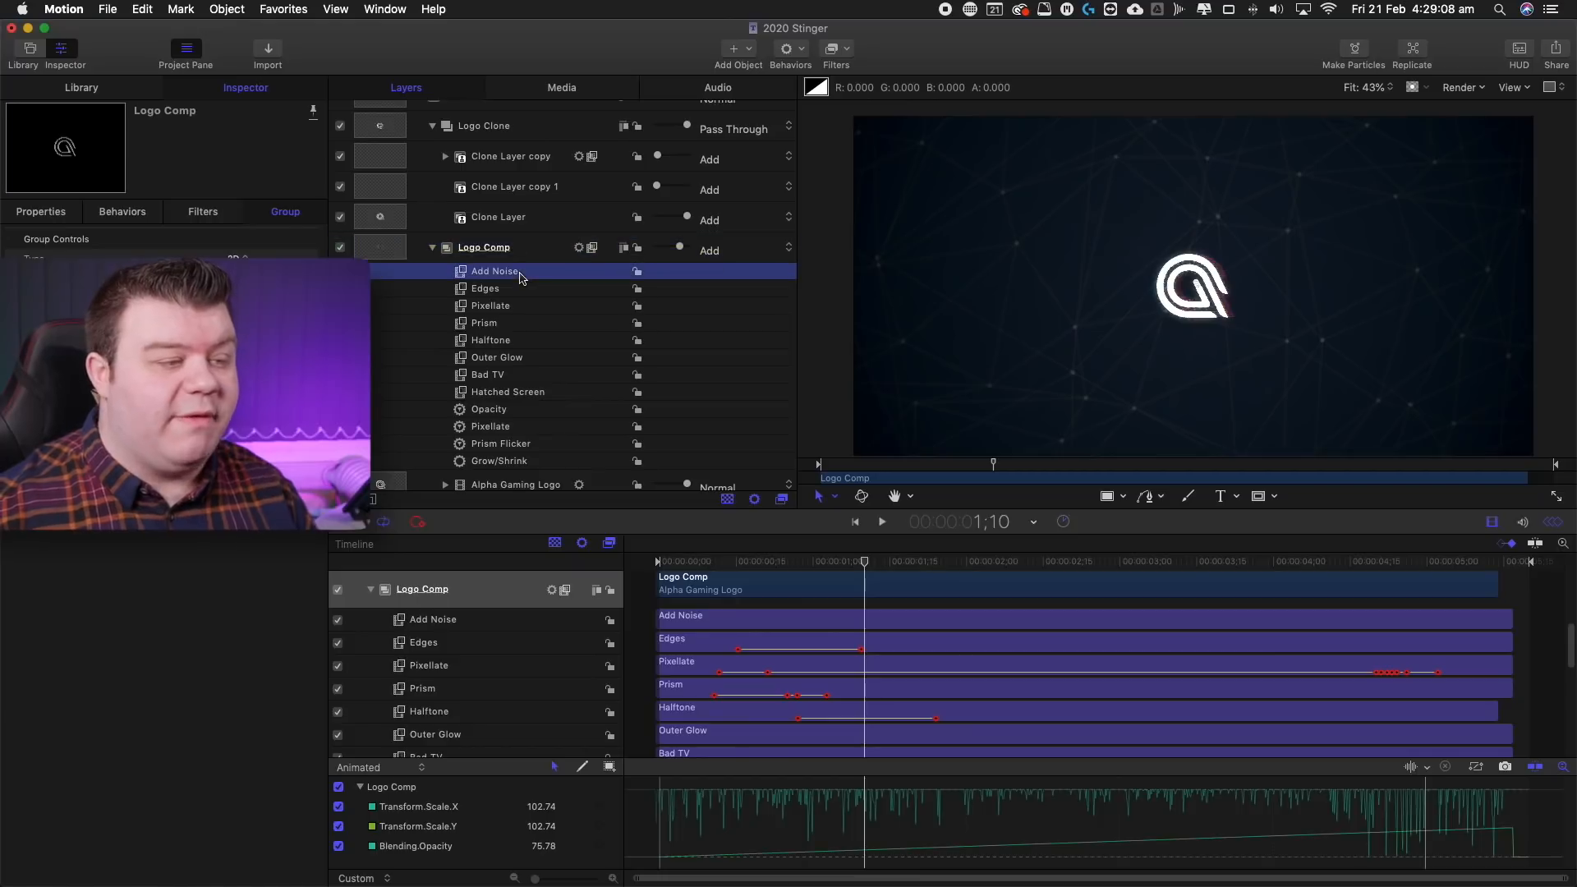
left_click(502, 306)
left_click(498, 324)
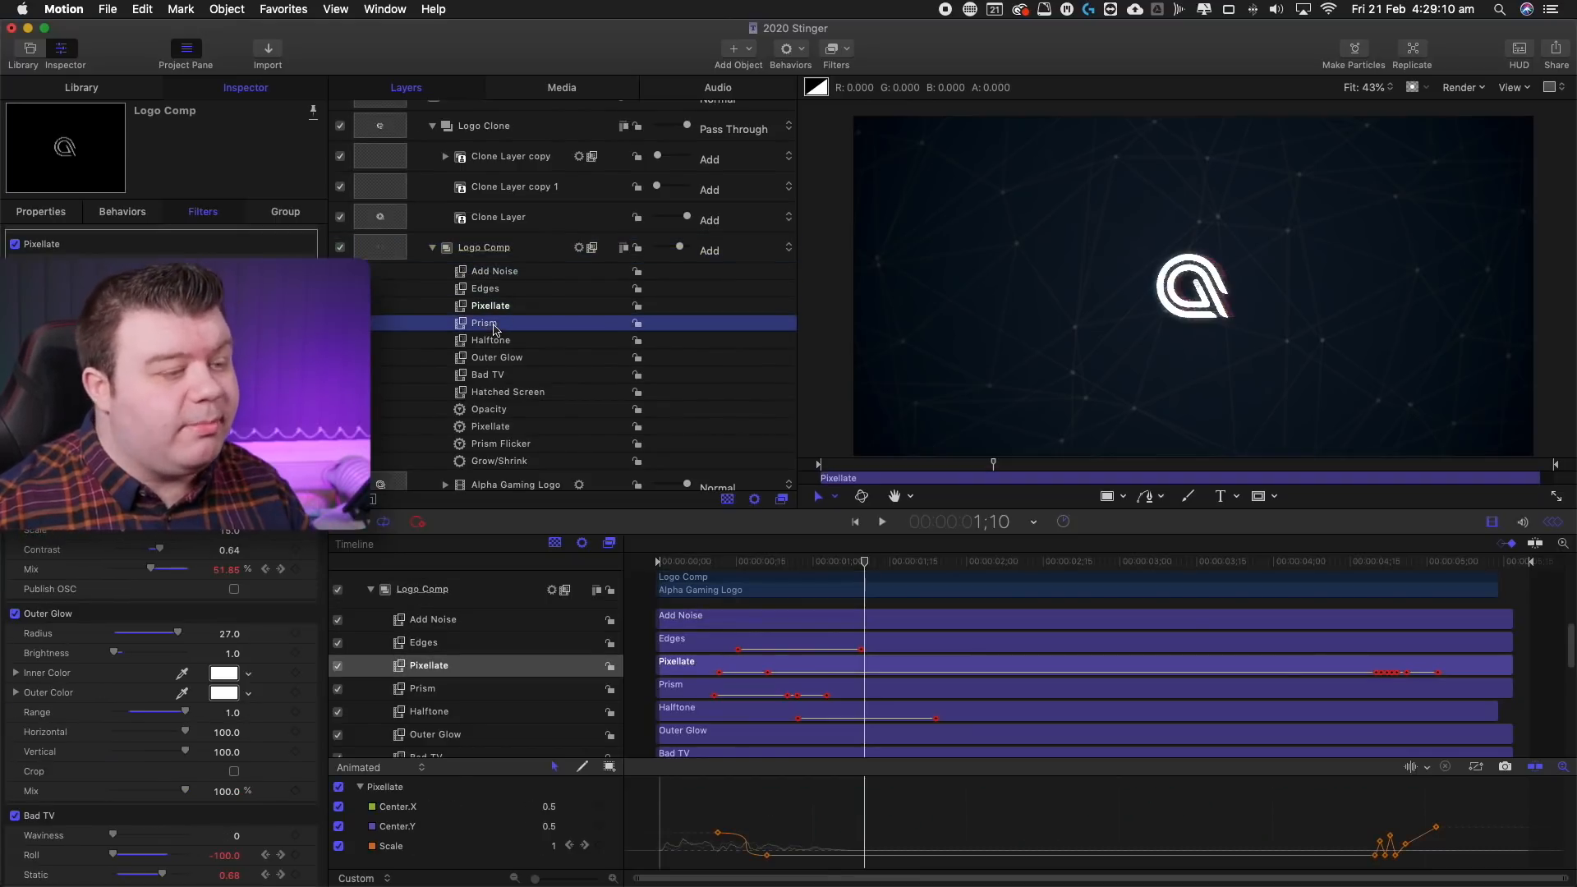
left_click(494, 341)
left_click(494, 358)
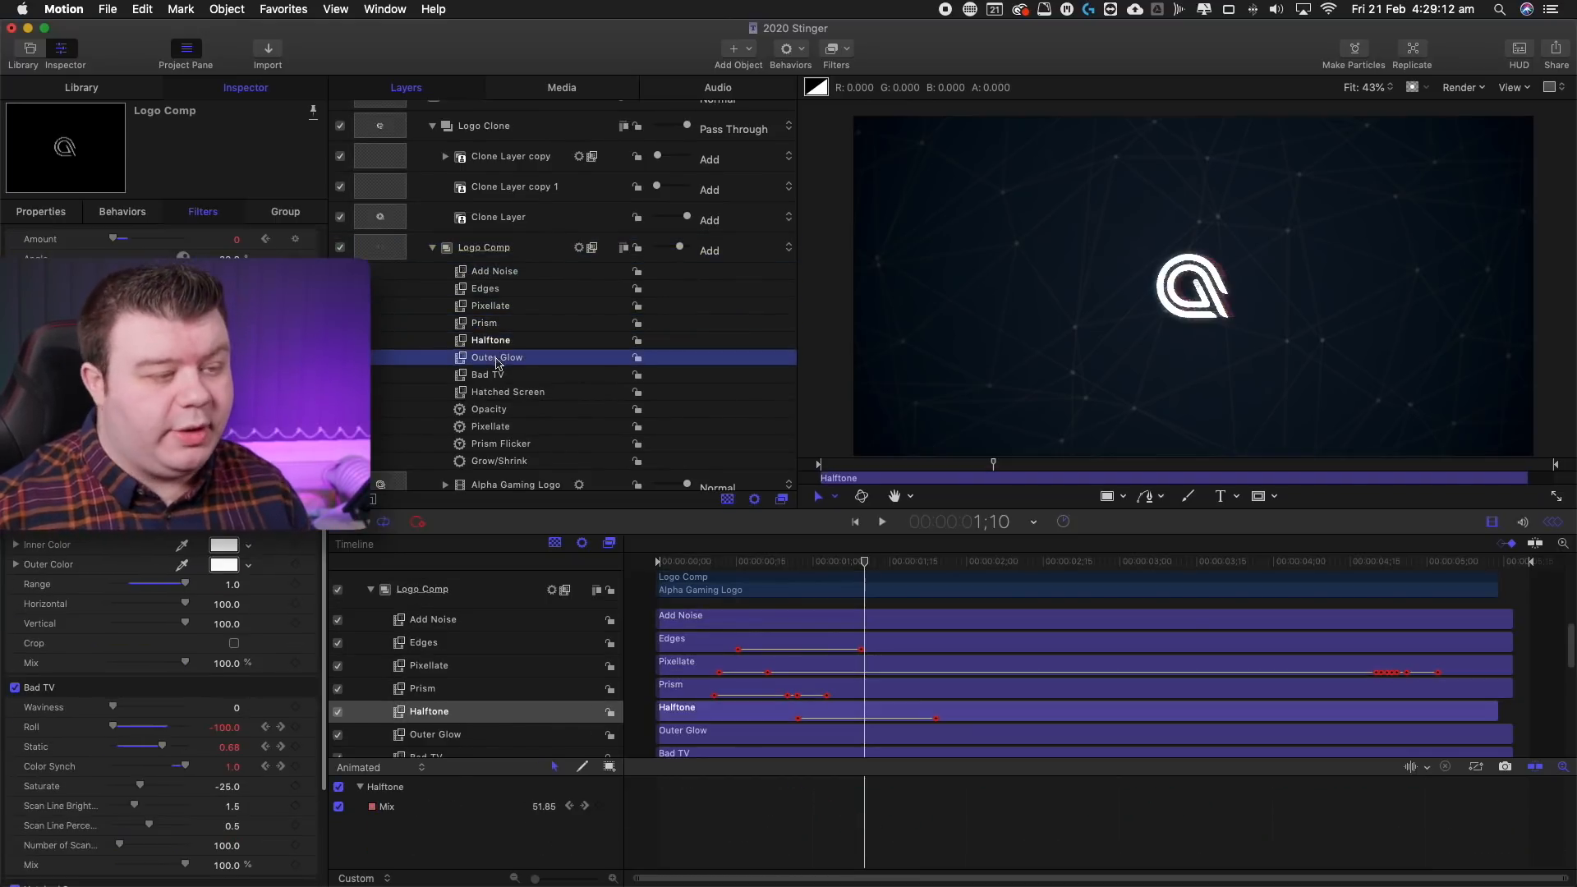
left_click(490, 376)
left_click(534, 393)
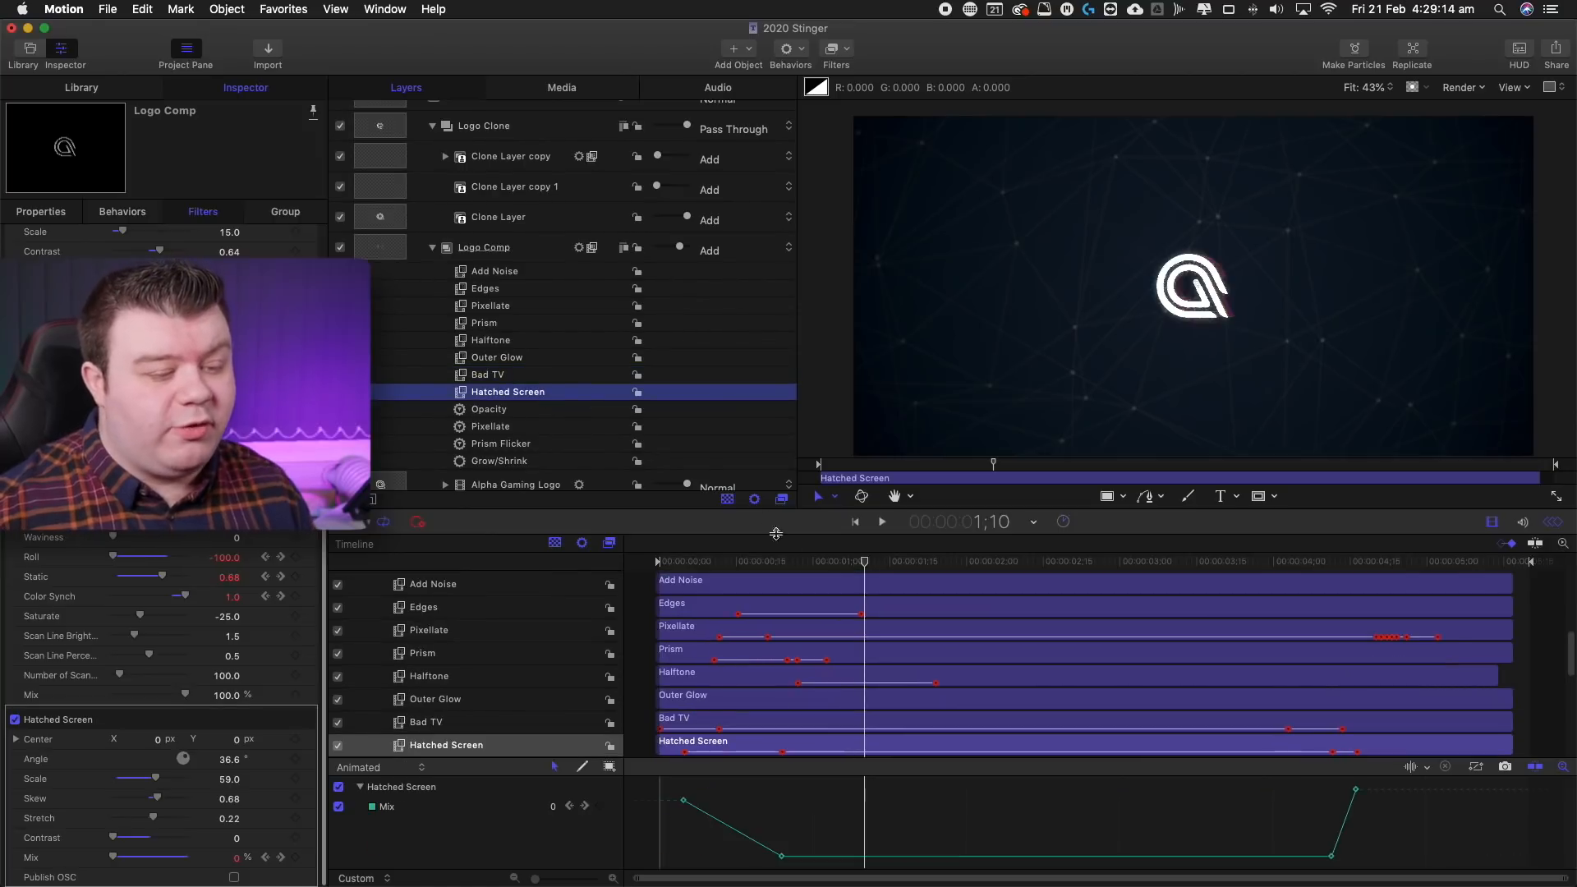
left_click_drag(809, 568, 757, 562)
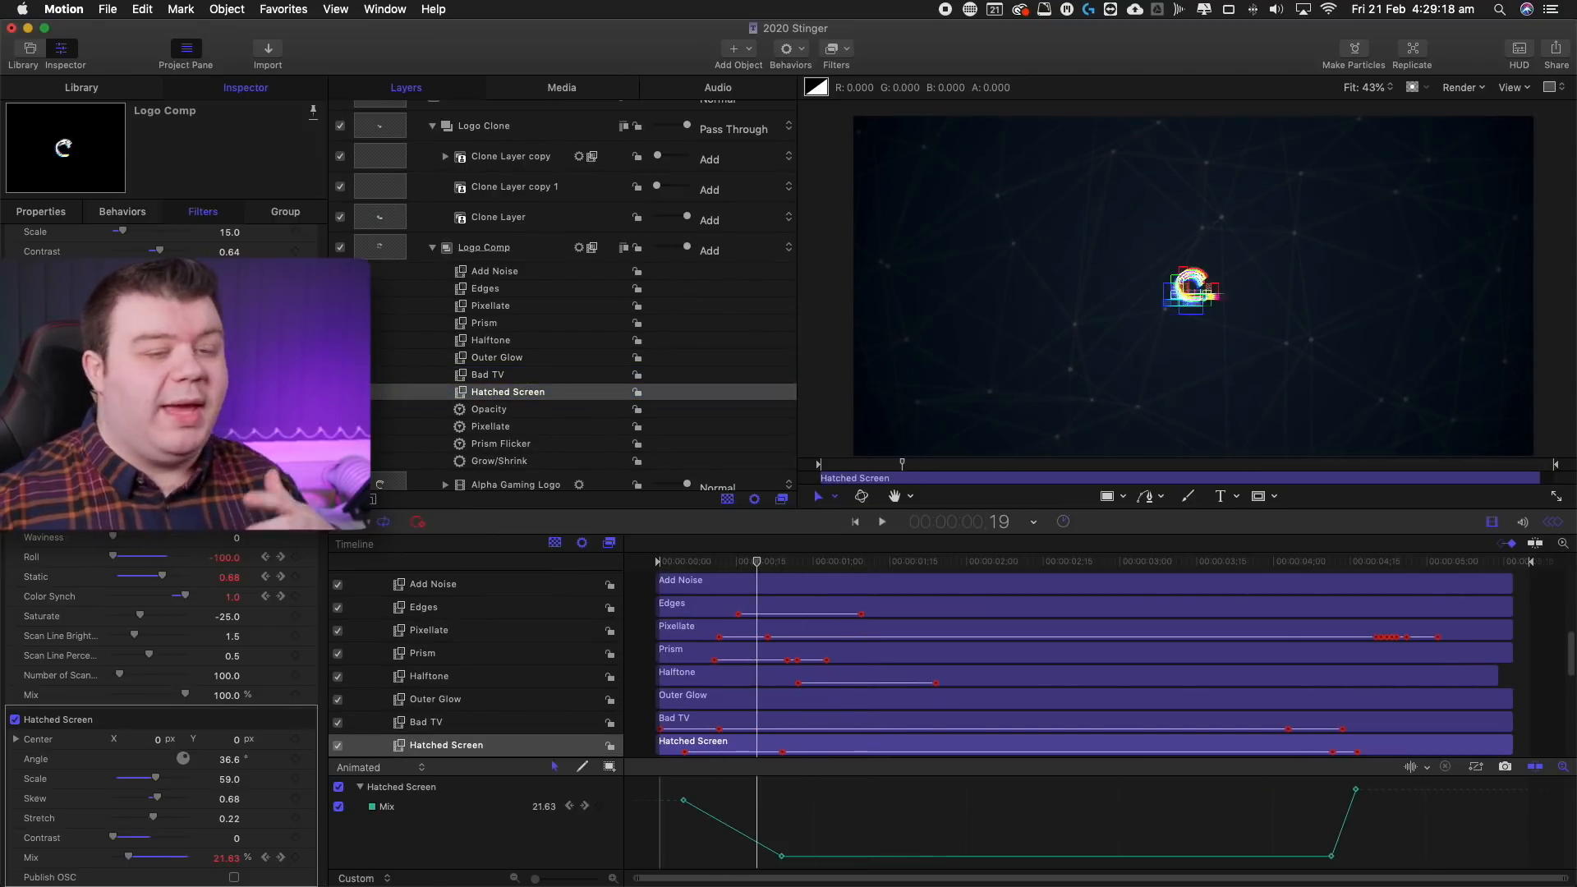
Inspect the Edges and Halftone filters and view the glitching logo at frame 22 at 100% zoom.
left_click(524, 291)
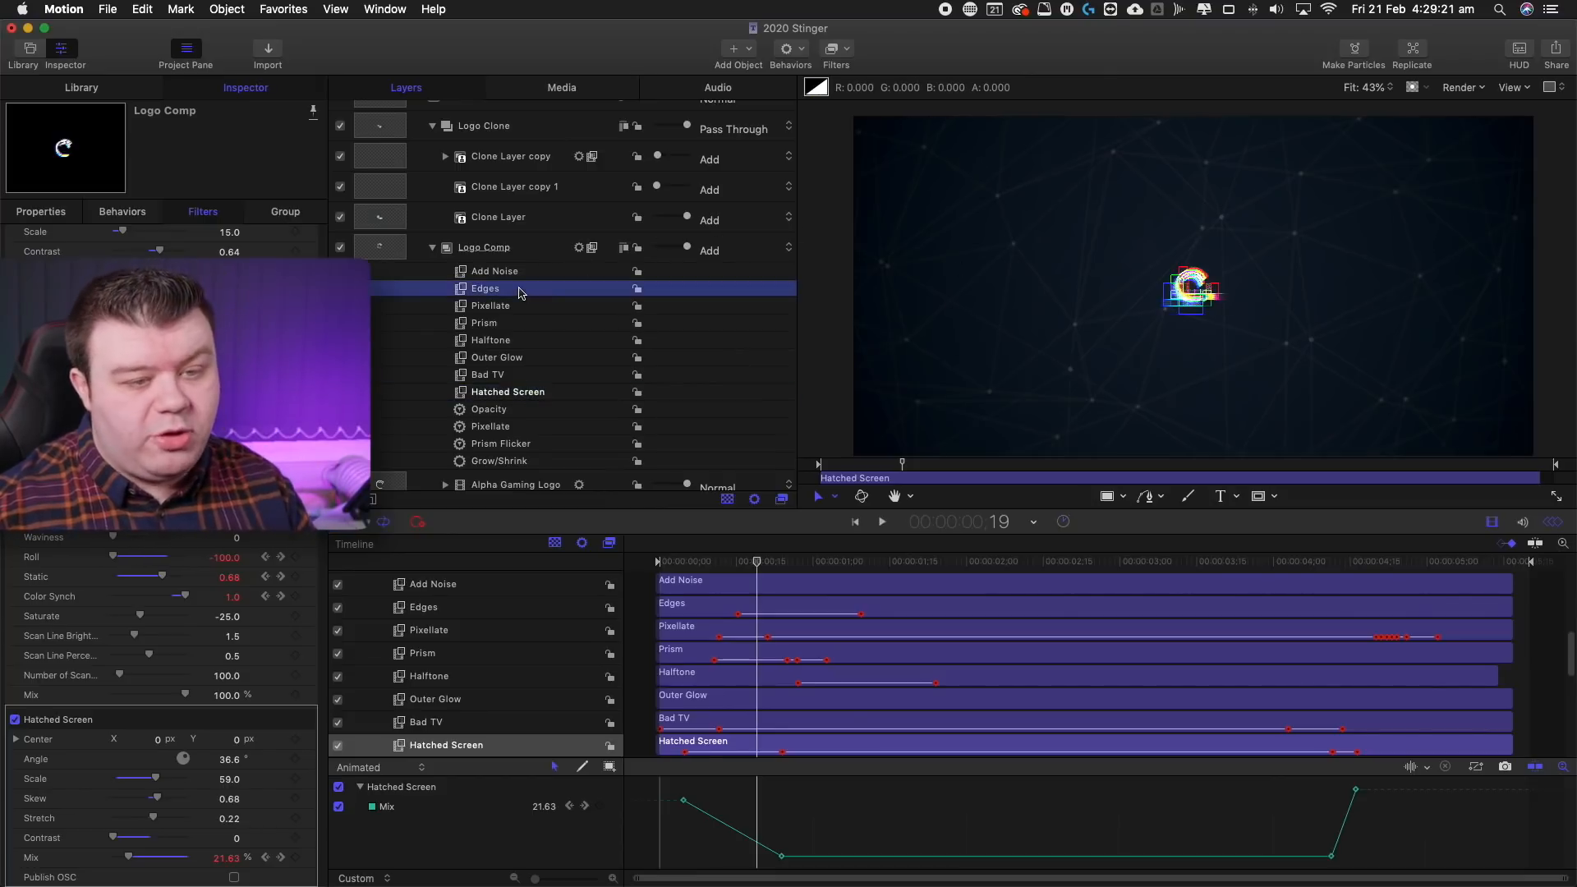
left_click(506, 340)
left_click_drag(762, 567, 772, 565)
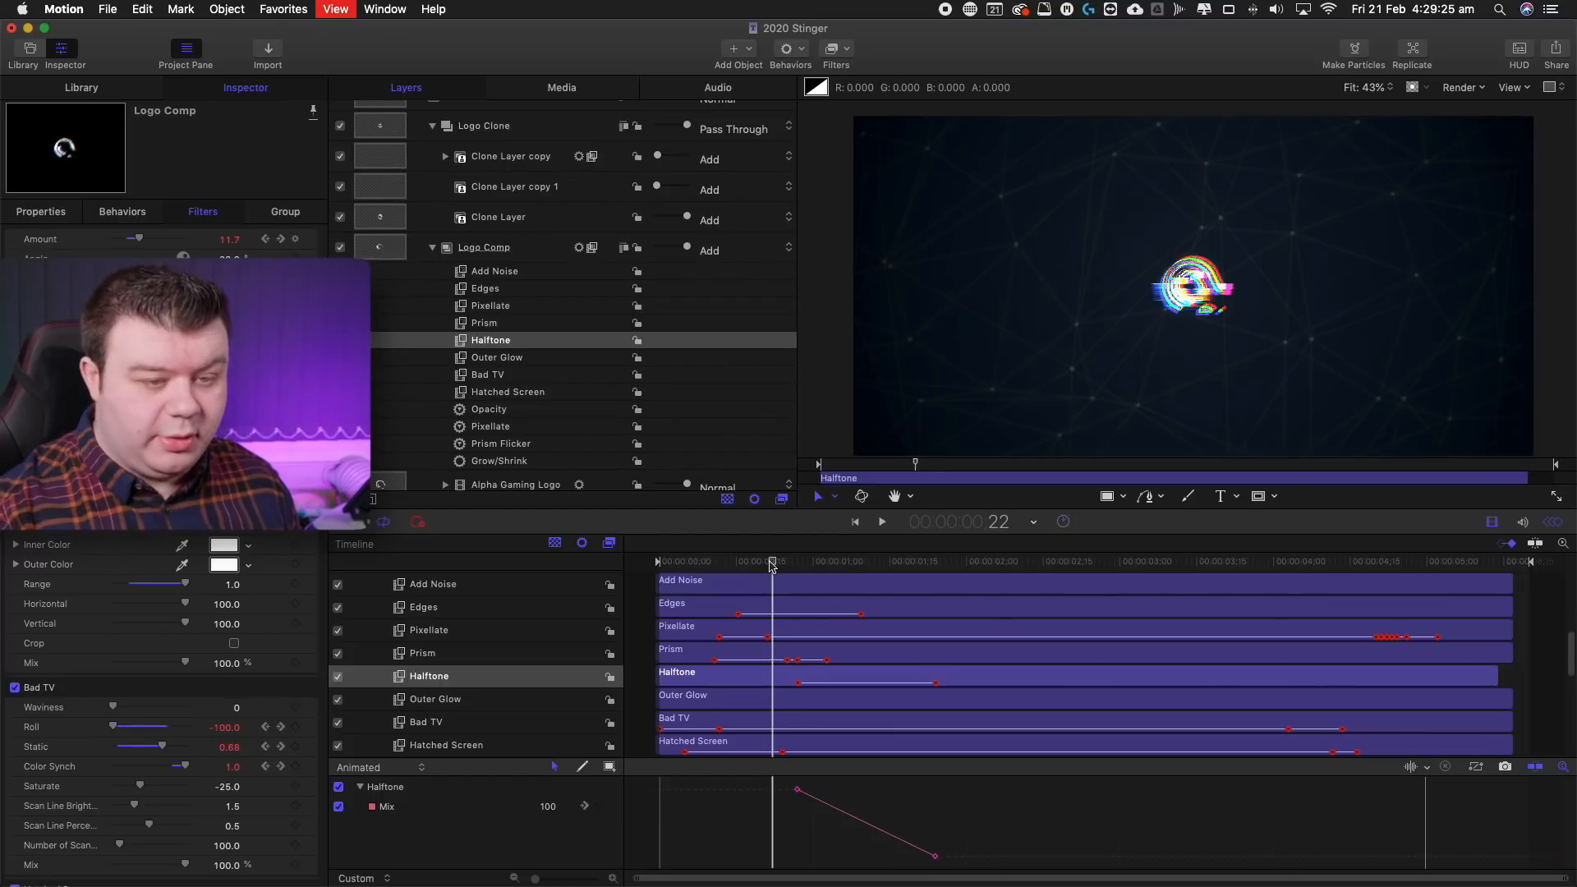
key("alt+z")
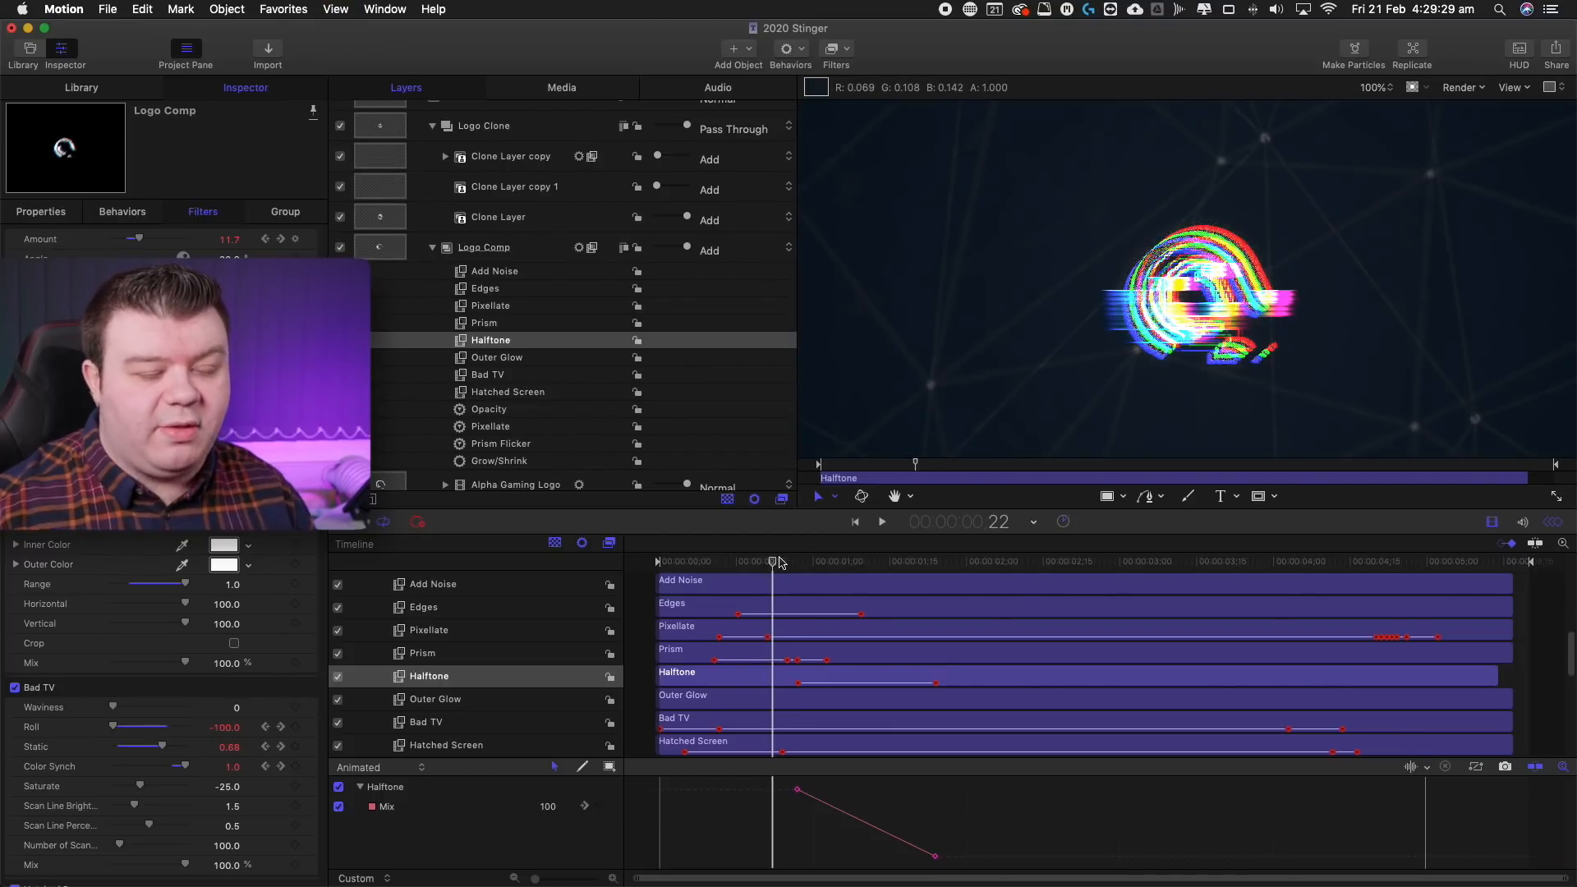
Turn off Logo Comp's eight filters one at a time, from Hatched Screen up to Add Noise, to compare the logo's look.
left_click(340, 391)
left_click(340, 374)
left_click(340, 358)
left_click(339, 340)
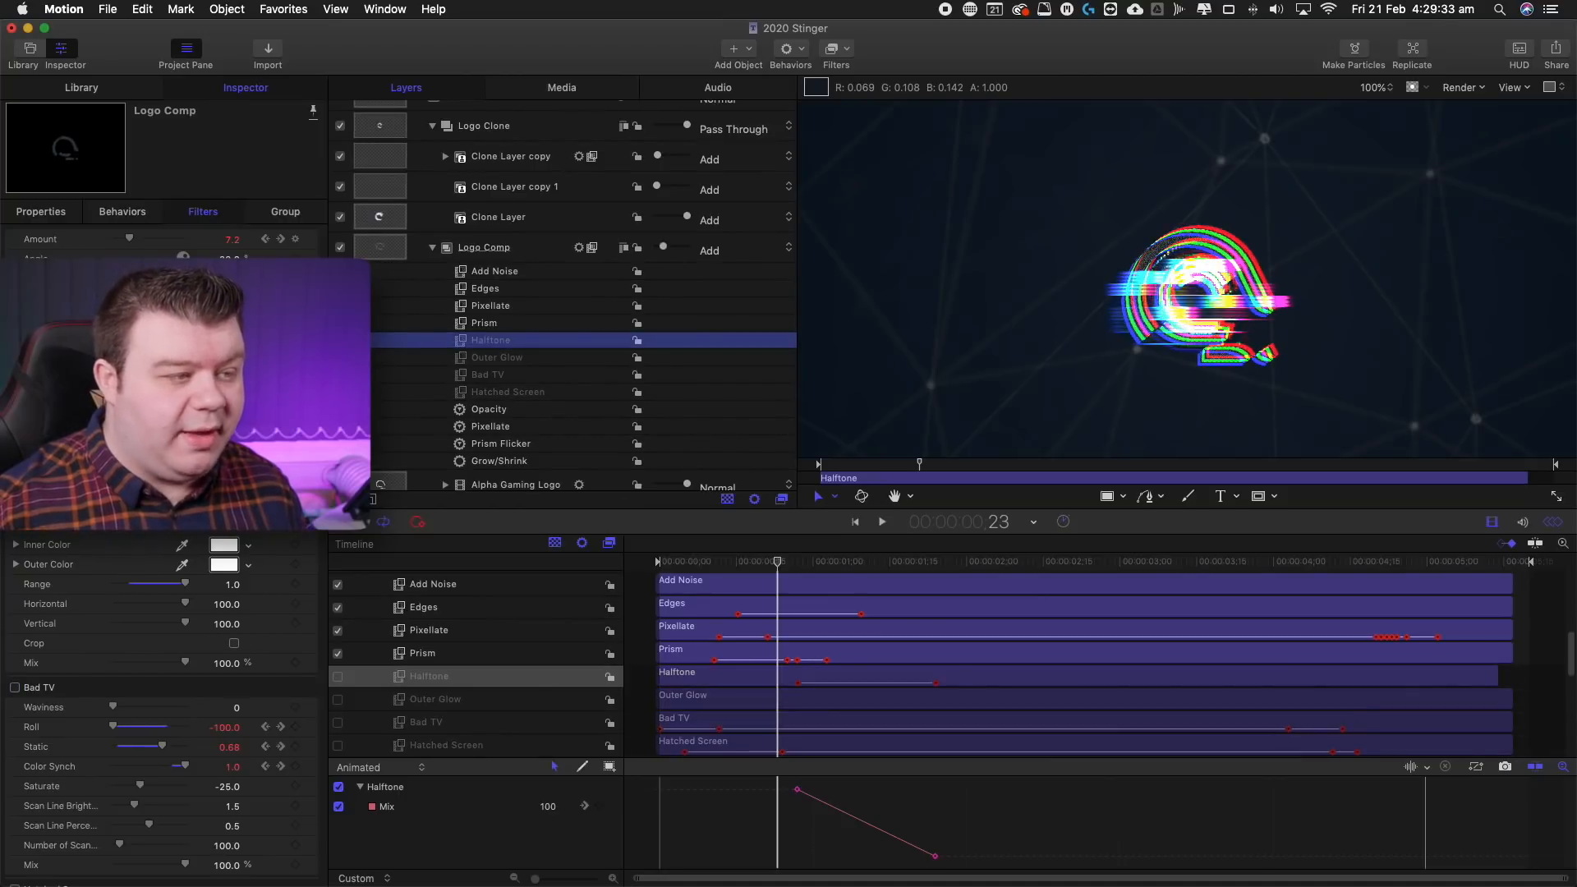
left_click(340, 323)
left_click(339, 305)
left_click(340, 288)
left_click(339, 270)
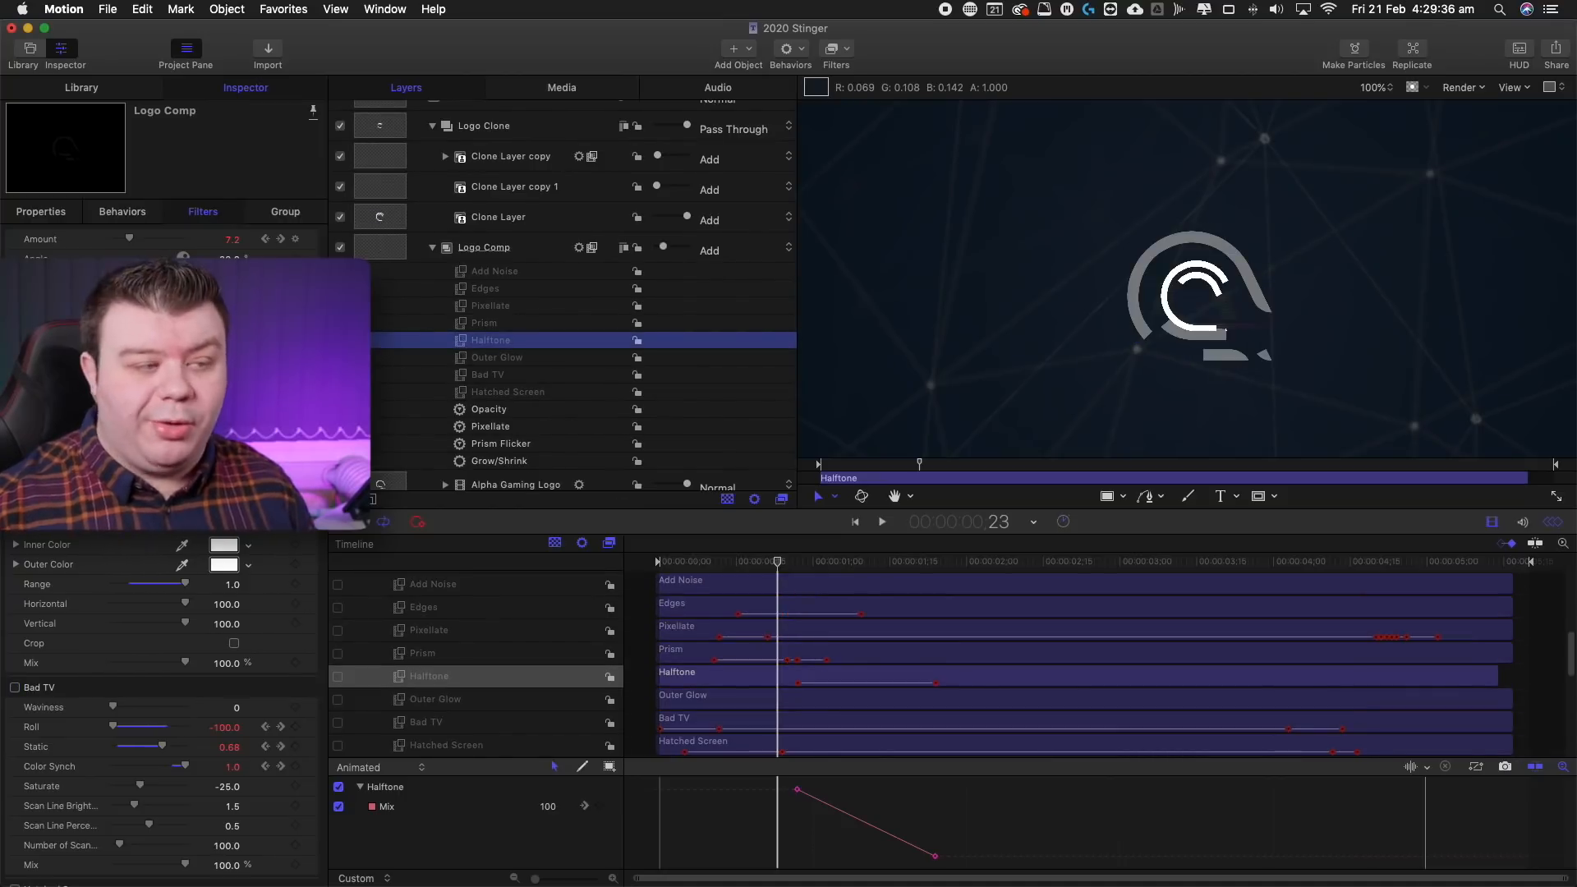
Turn the Add Noise, Edges, Pixellate and Prism filters back on one at a time to view how the glitch builds up.
left_click(340, 271)
left_click(340, 288)
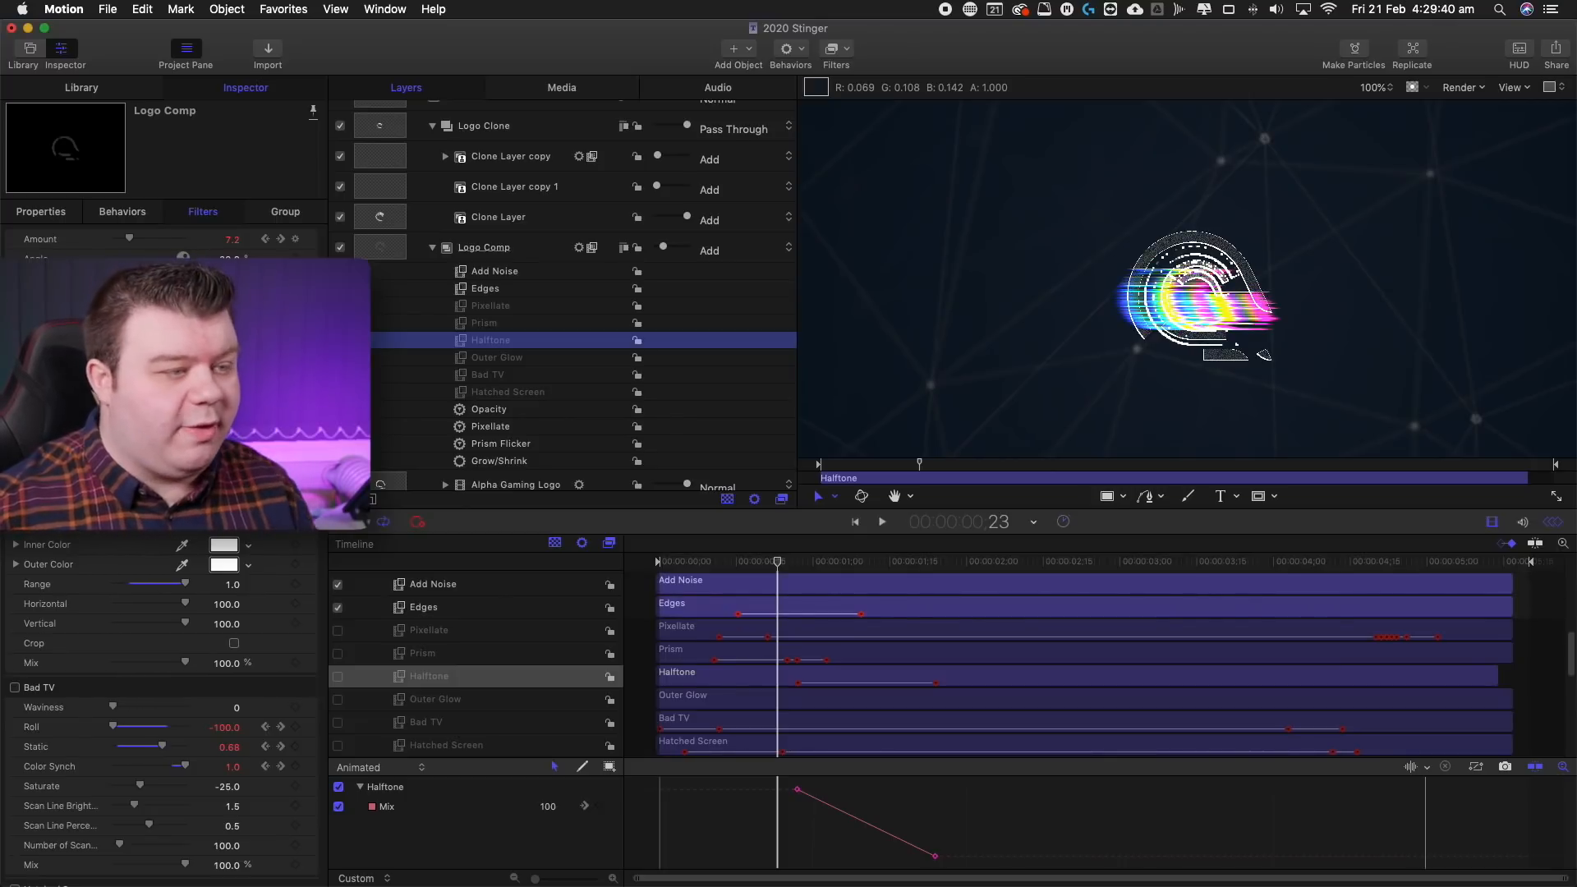
left_click(340, 305)
left_click(340, 323)
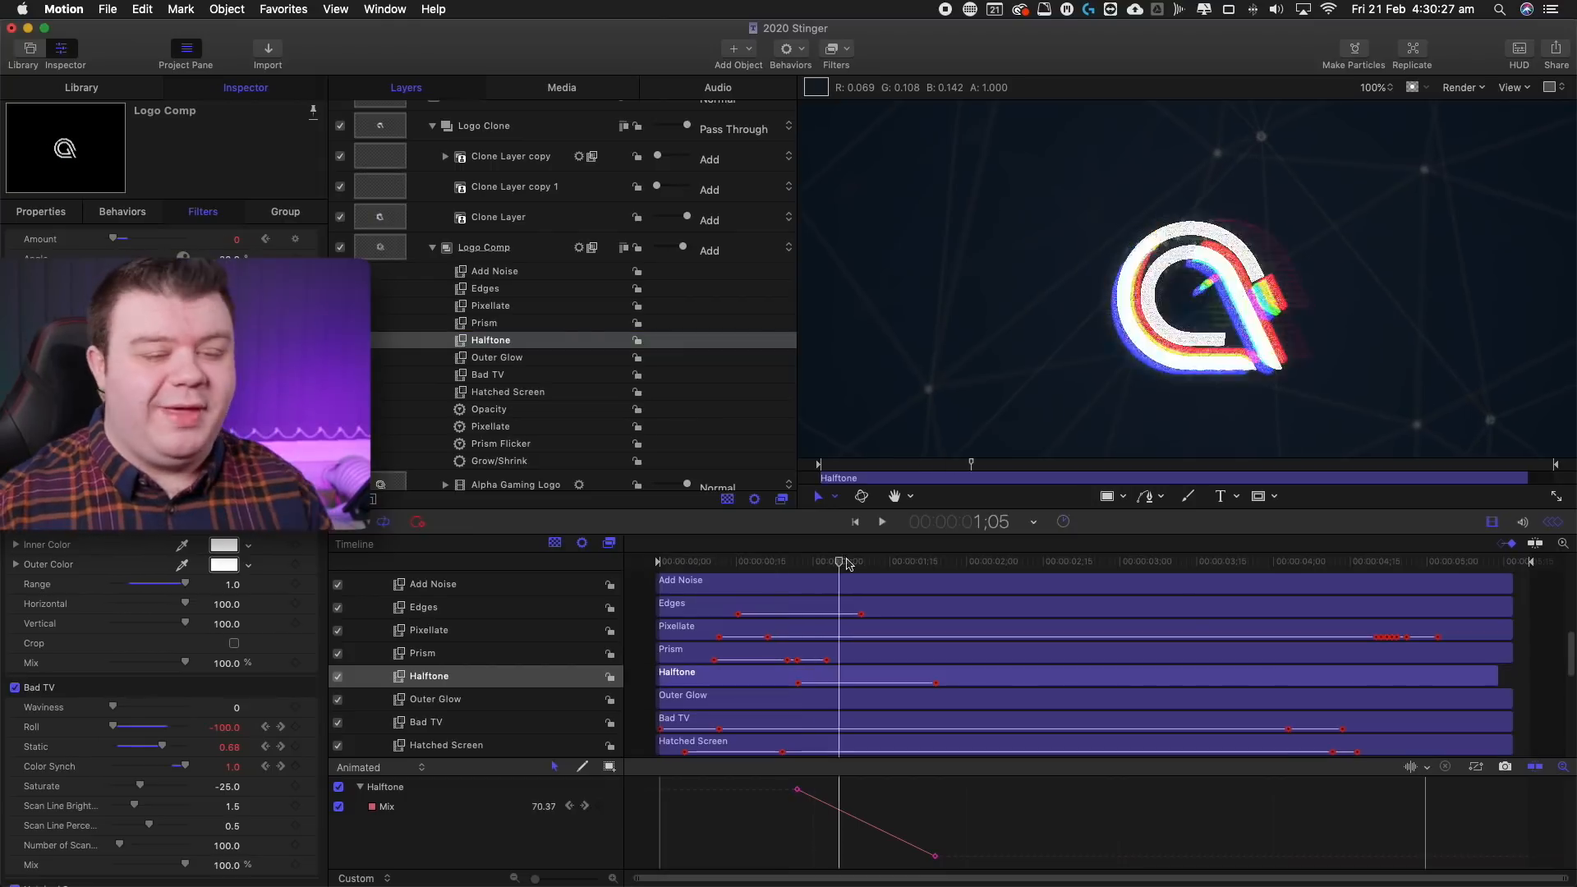
Scrub through the complete stinger with all Logo Comp filters on, reviewing the logo's ending and its reveal.
mouse_move(858, 564)
left_mouse_down()
mouse_move(893, 566)
mouse_move(753, 567)
mouse_move(889, 566)
mouse_move(1018, 644)
mouse_move(1195, 661)
mouse_move(1242, 696)
mouse_move(1430, 697)
left_mouse_up()
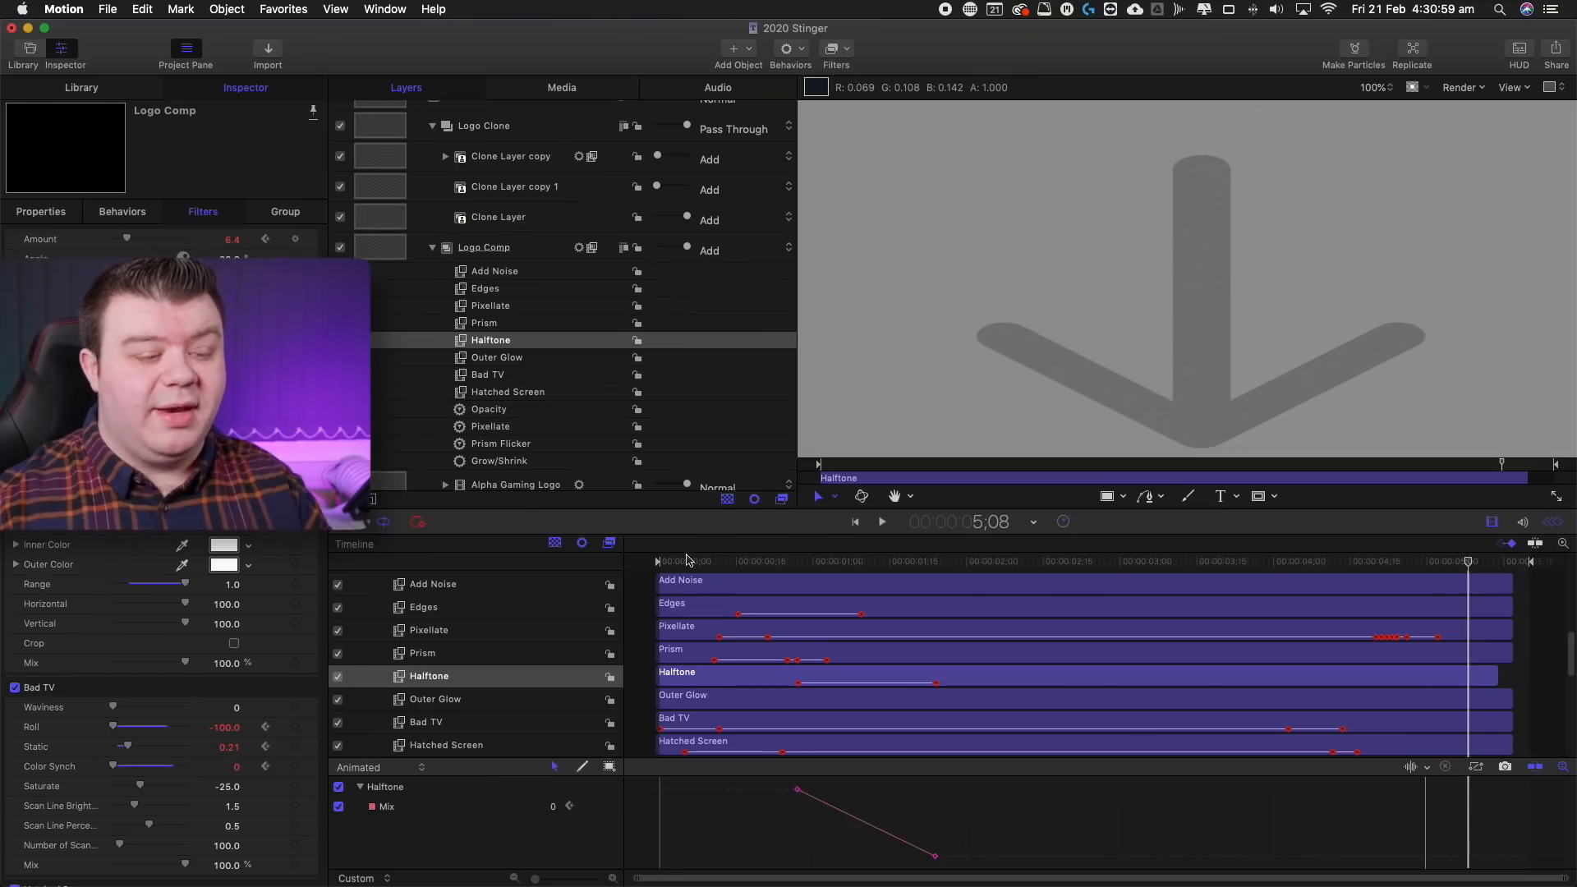
left_click_drag(704, 561, 879, 546)
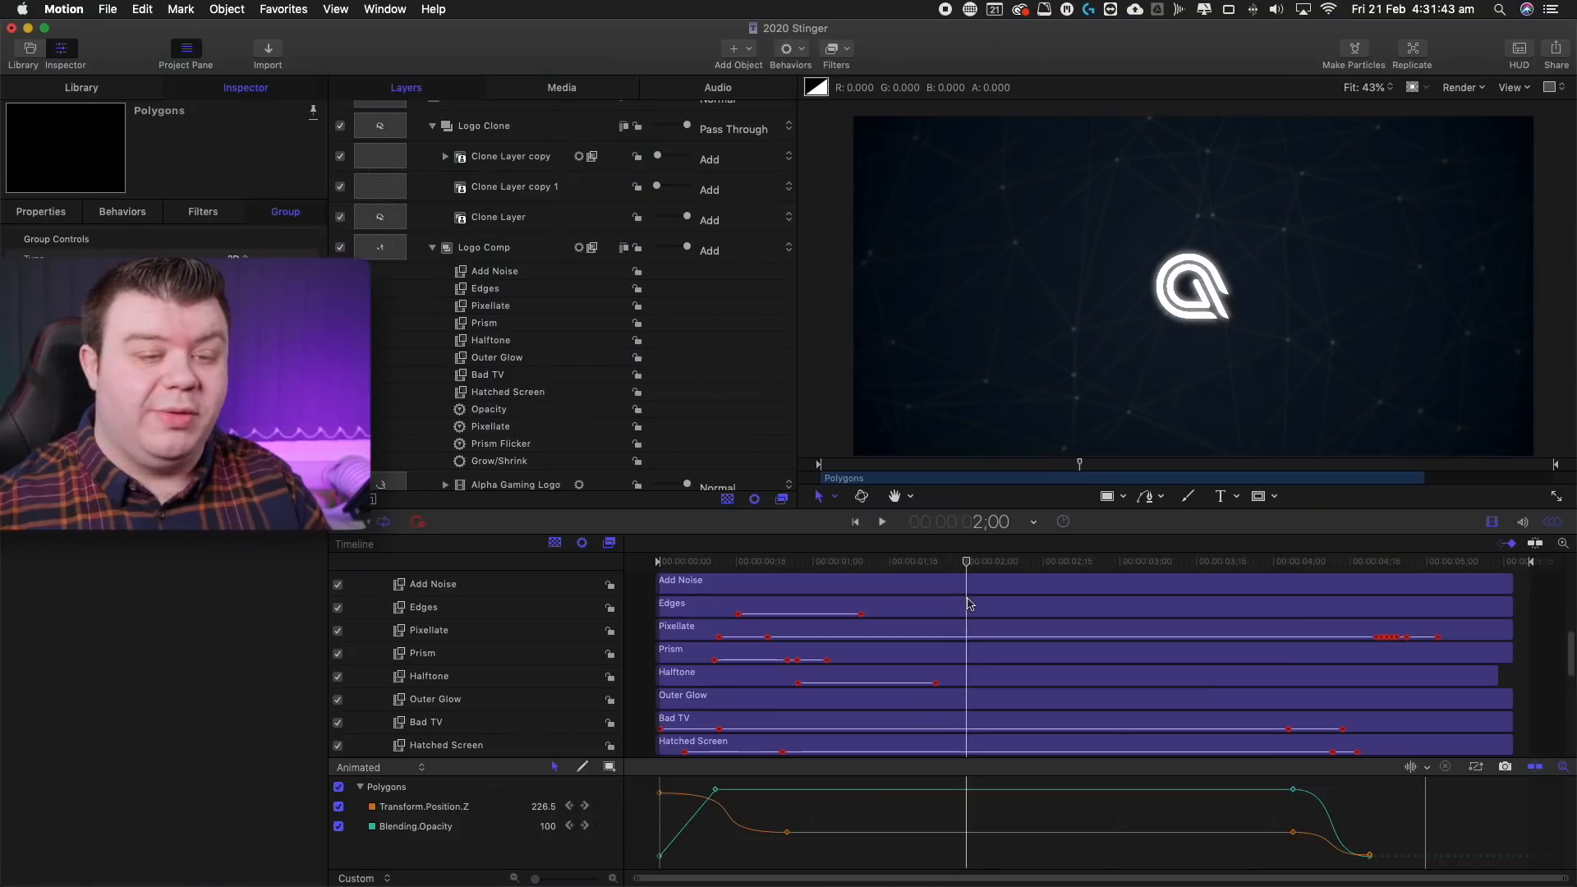
left_click_drag(965, 606, 894, 606)
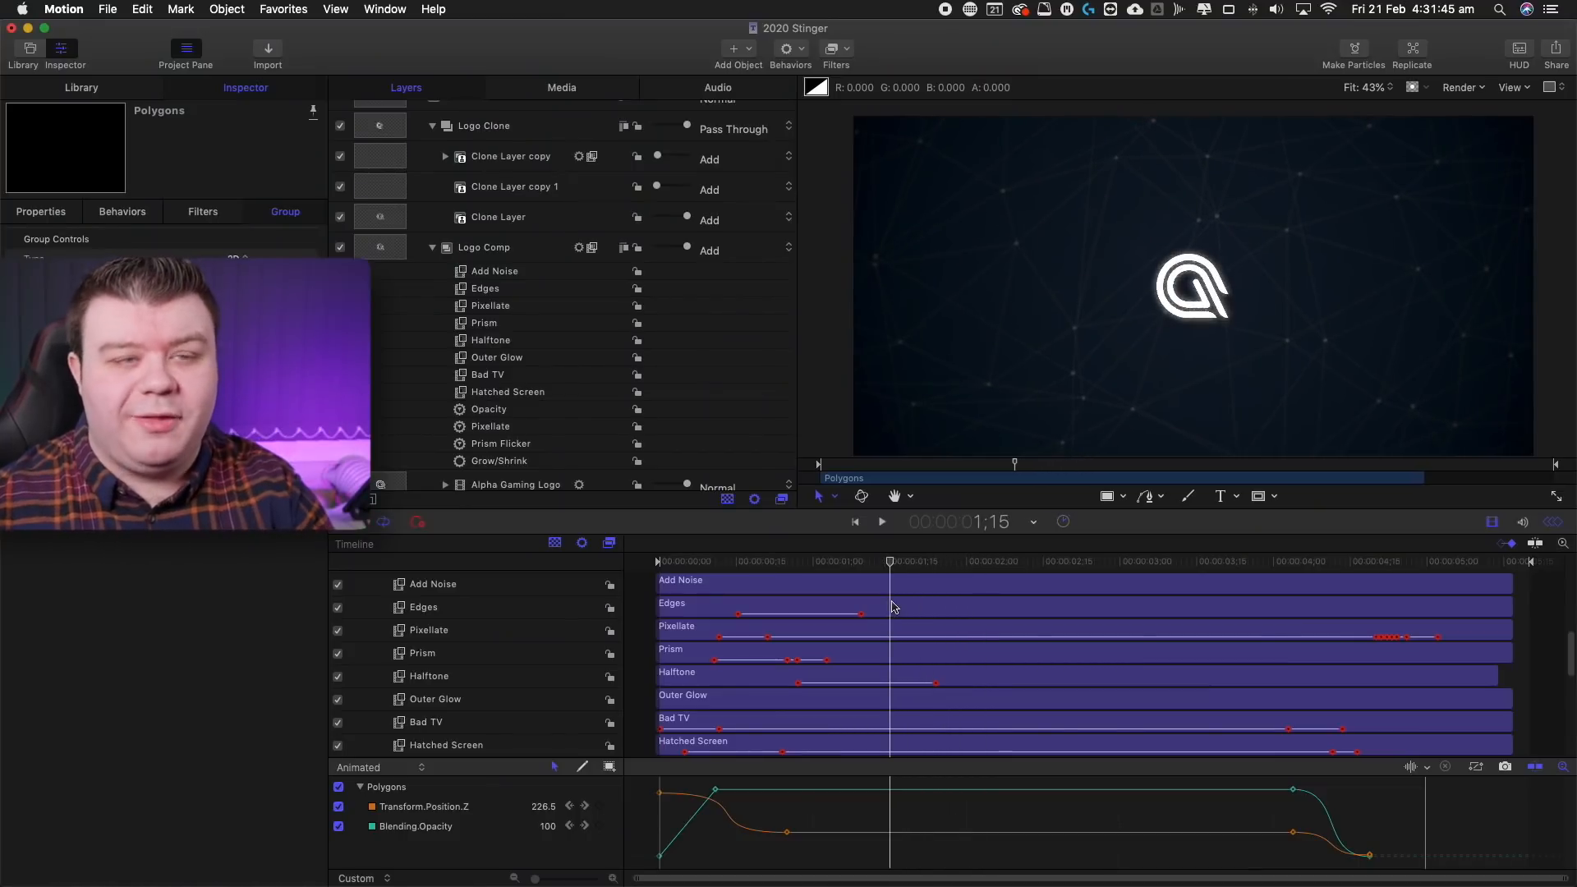